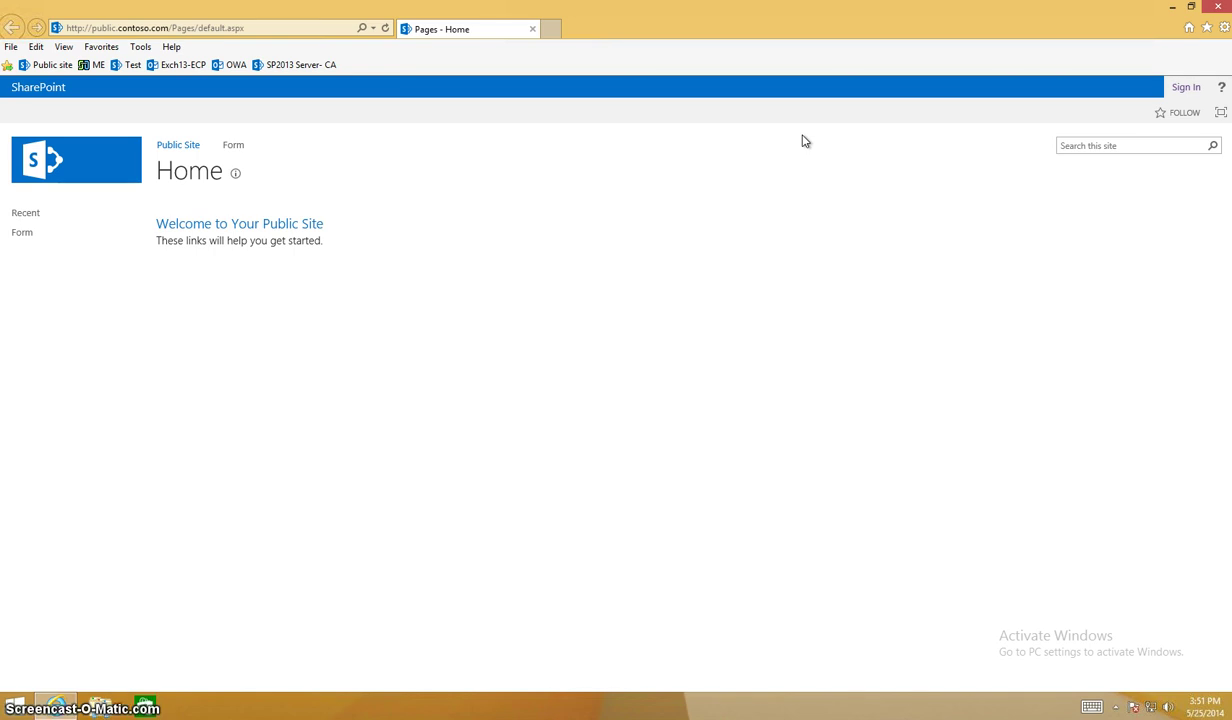
Open the Form page from the top navigation to show the InfoPath Test Form.
left_click(239, 152)
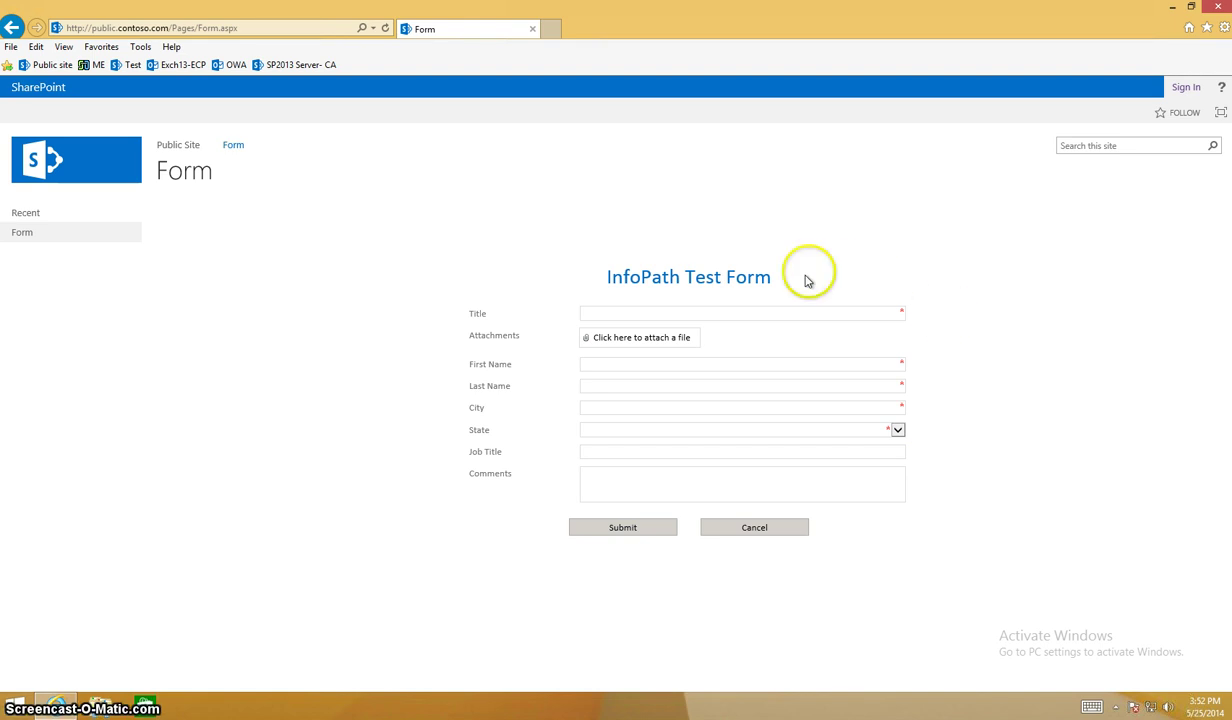
Sign in with the administrator account credentials and go to the Public Site's Site Settings page.
left_click(1186, 88)
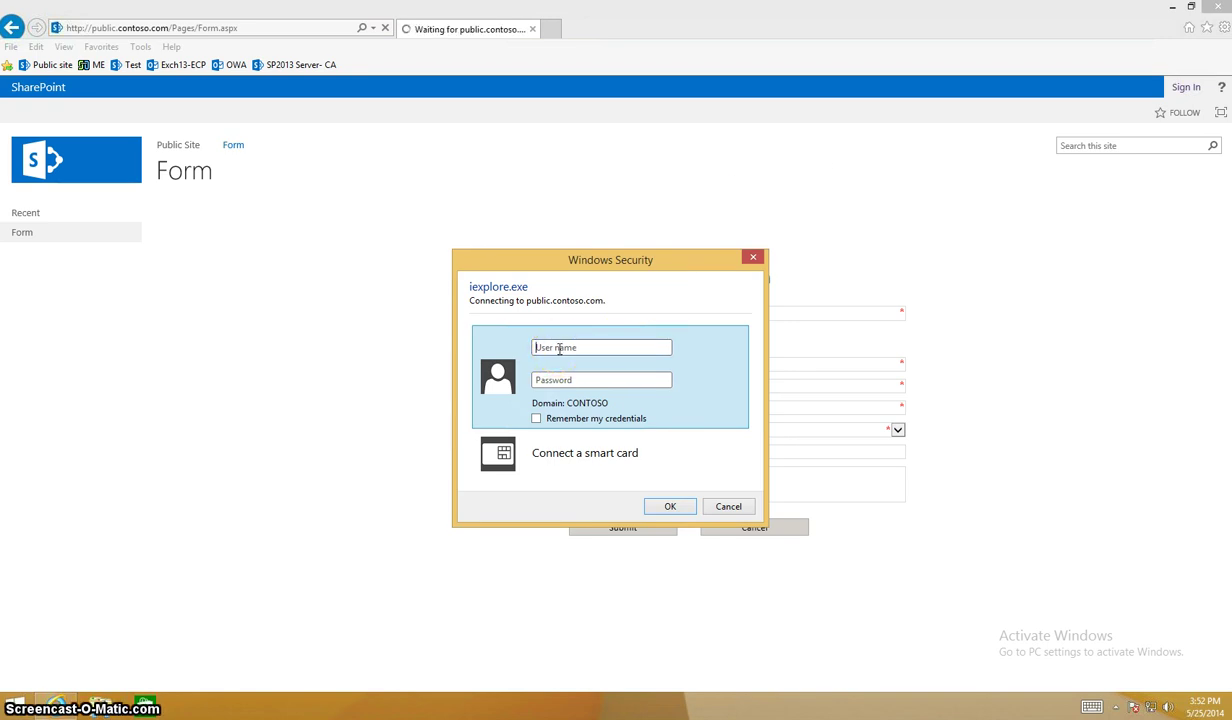
key("Return")
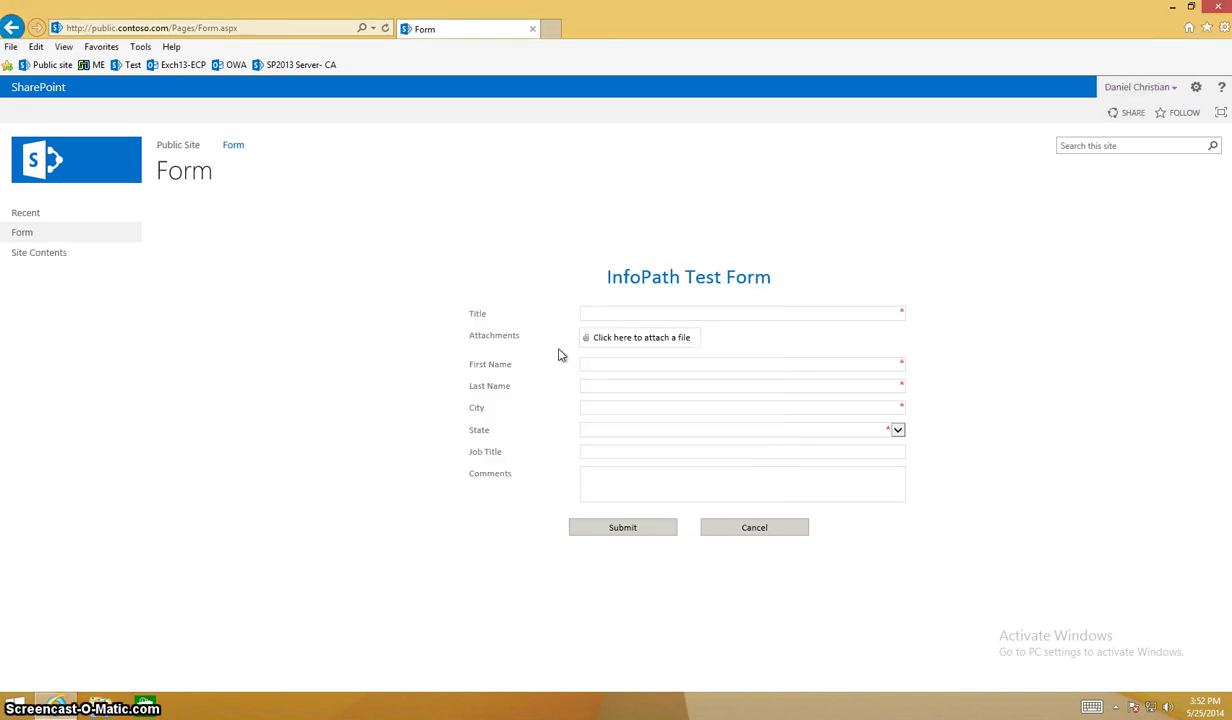
left_click(1197, 90)
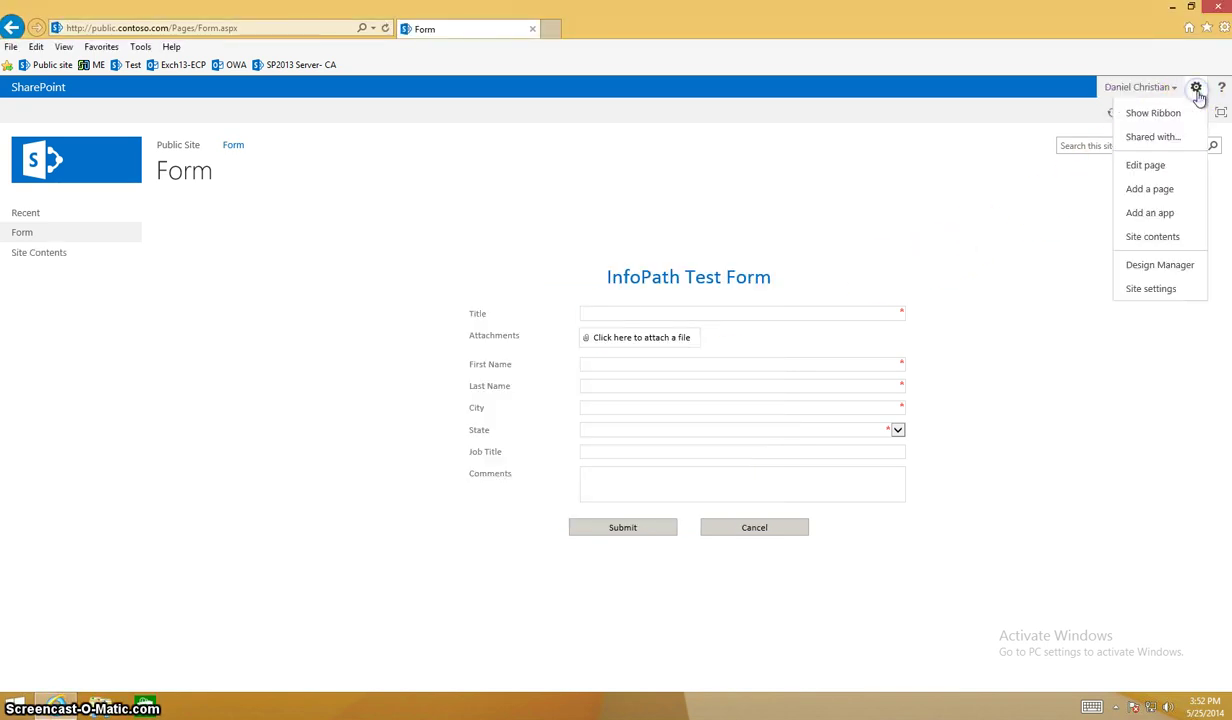
left_click(1150, 289)
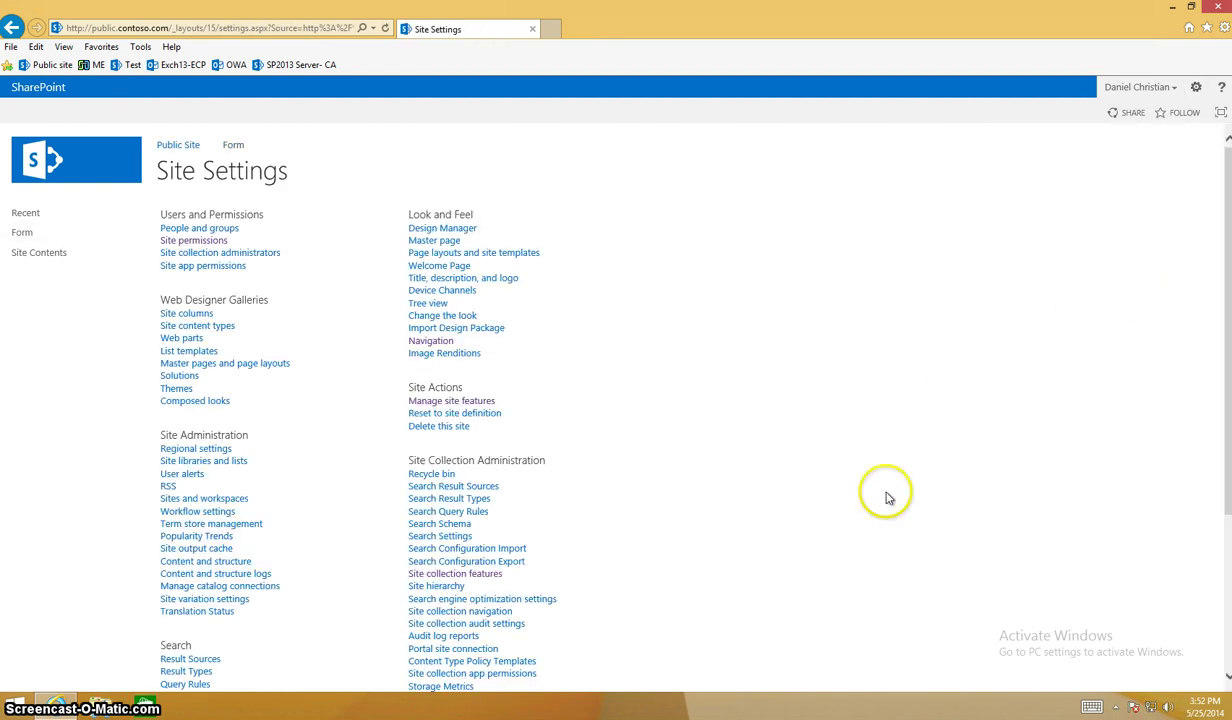
Open Site collection features and scroll through it to check Document Sets and Publishing Approval Workflow.
left_click(494, 576)
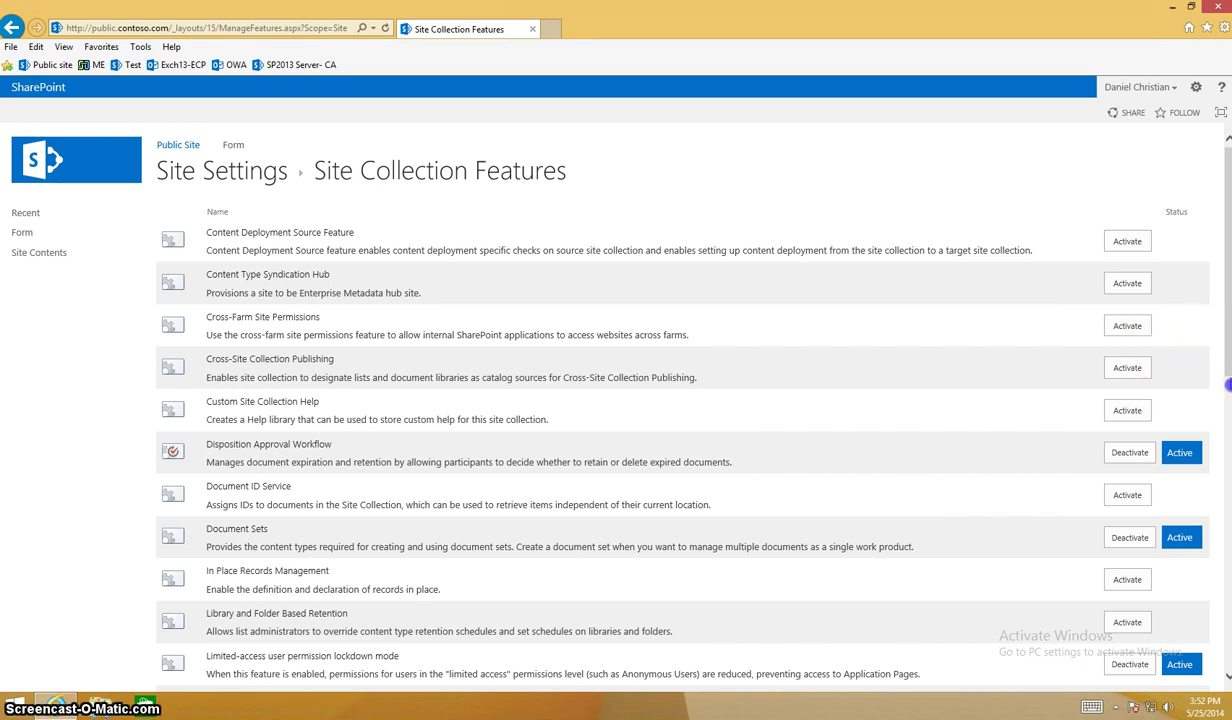
scroll(1060, 434, "down", 4)
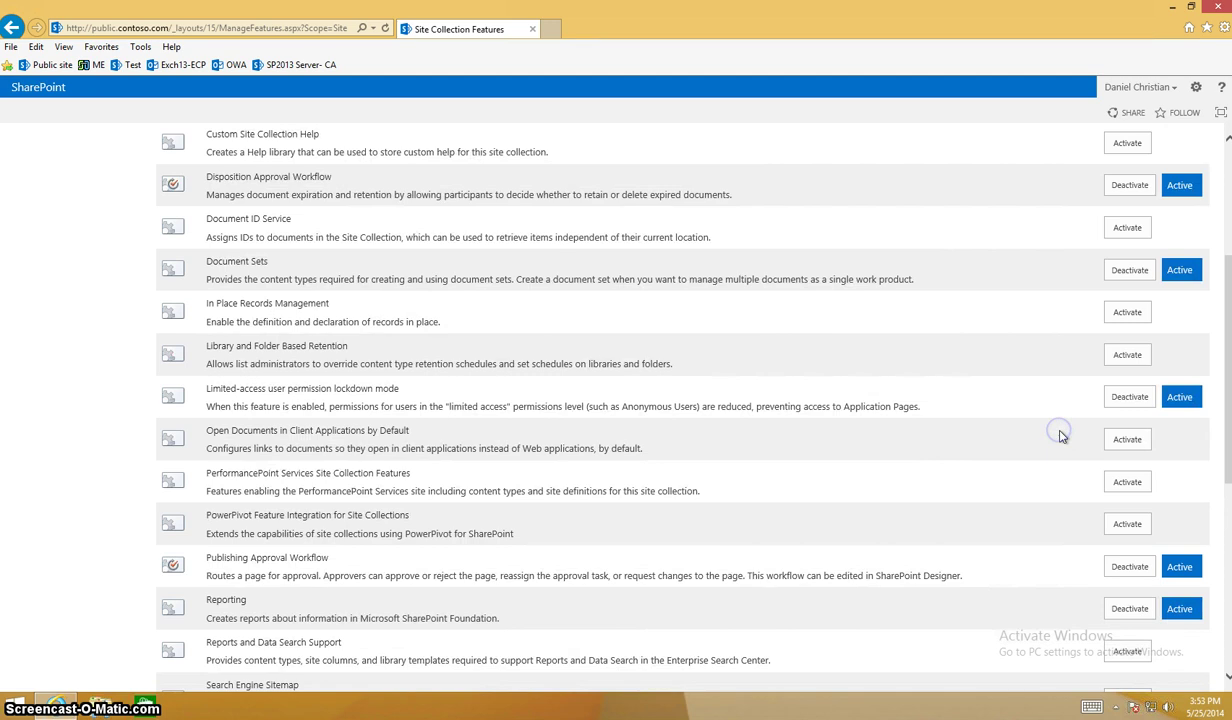
scroll(1060, 434, "down", 4)
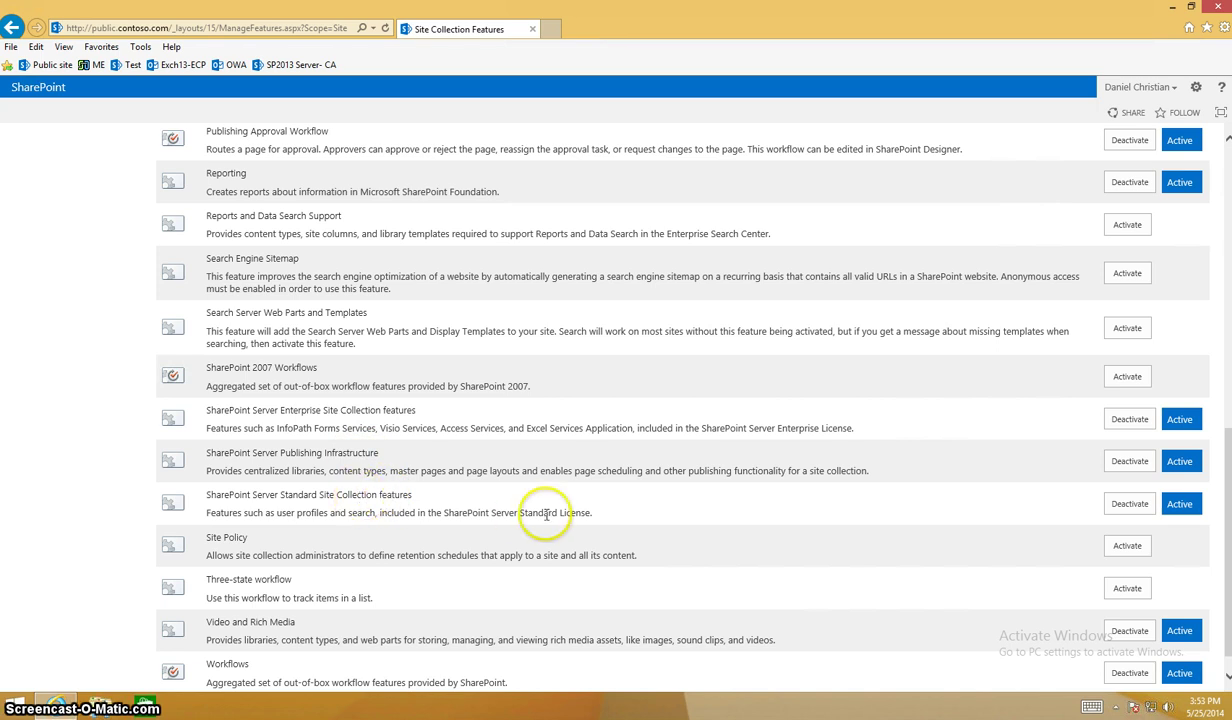
scroll(546, 518, "up", 3)
scroll(546, 518, "up", 1)
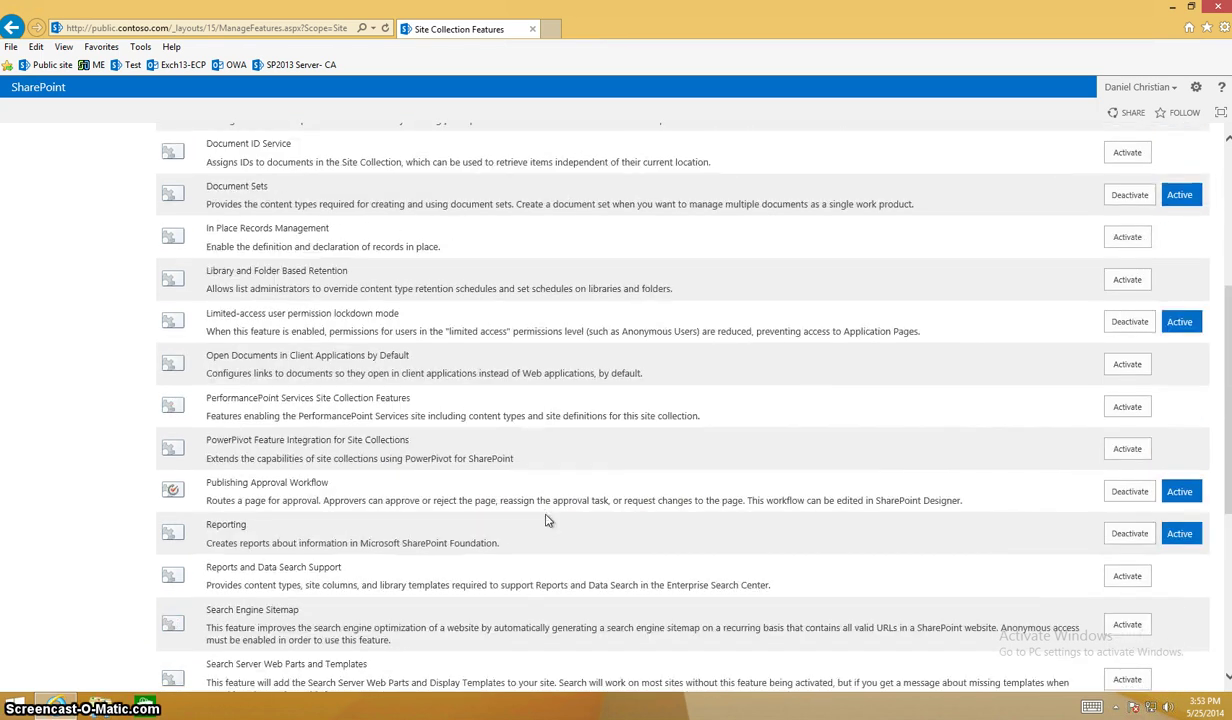
scroll(546, 518, "up", 3)
scroll(546, 518, "up", 1)
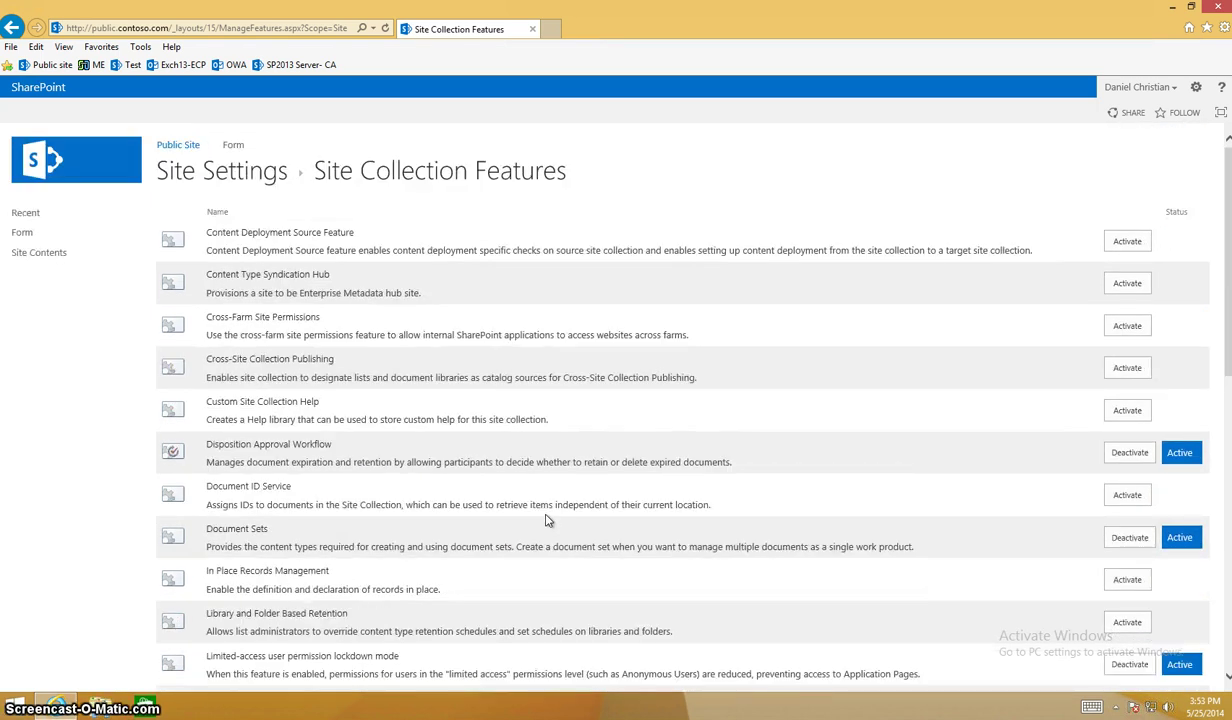
scroll(548, 520, "down", 3)
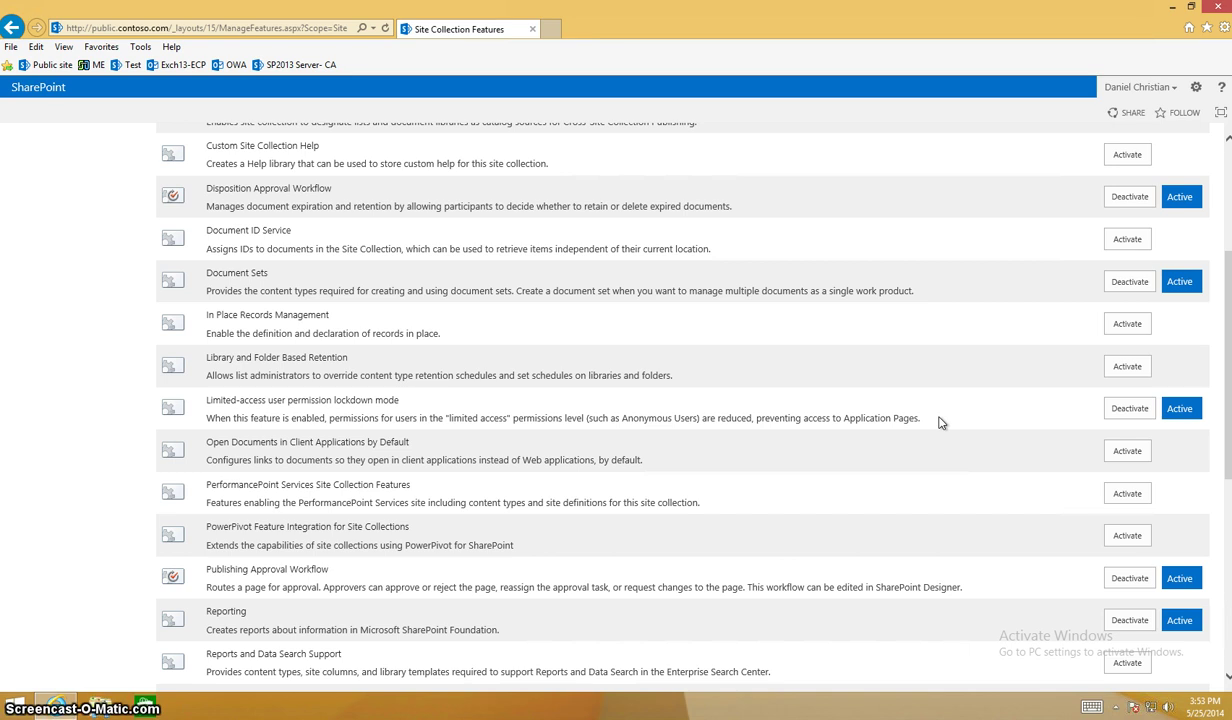
scroll(939, 422, "up", 3)
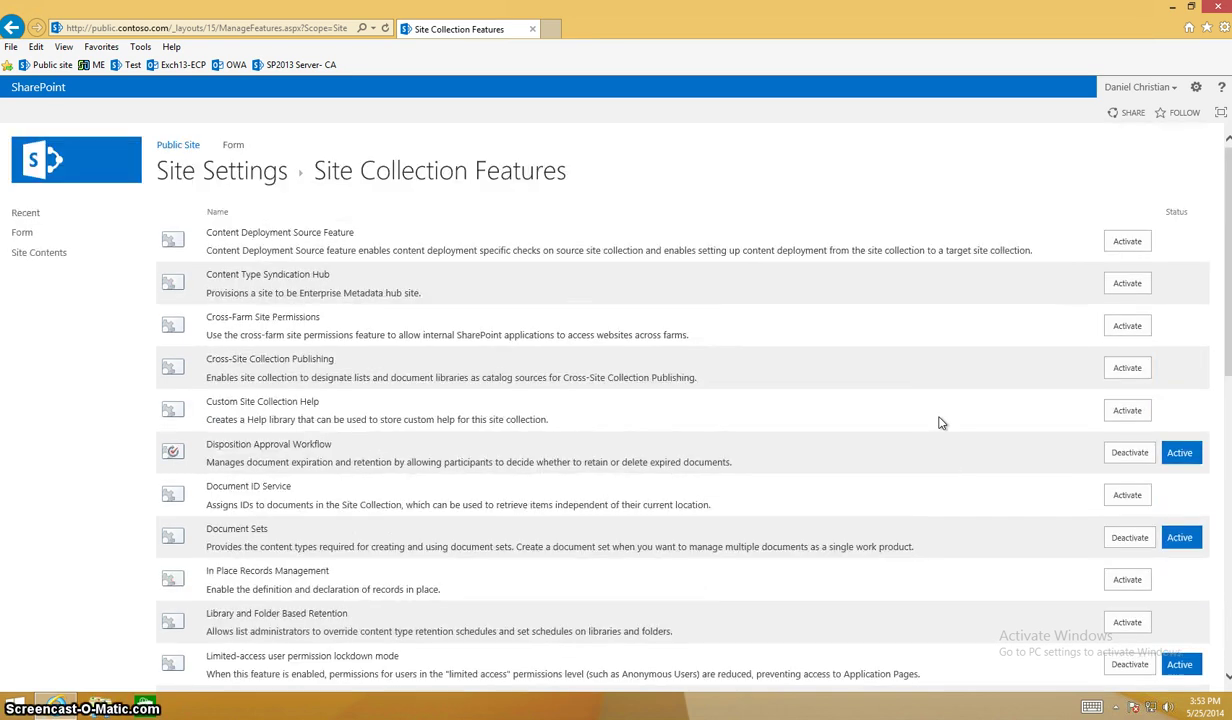
Scroll through Manage site features, then go to Site Contents to see Documents, Pages and Test List.
left_click(240, 183)
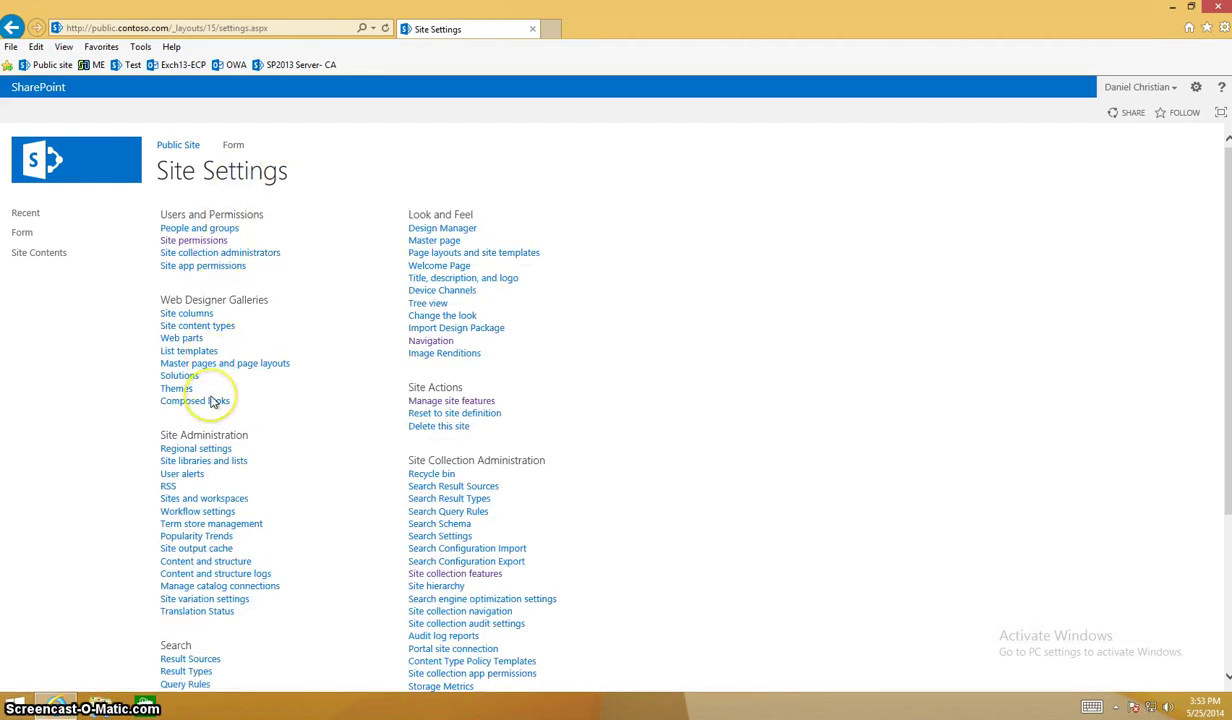
left_click(414, 402)
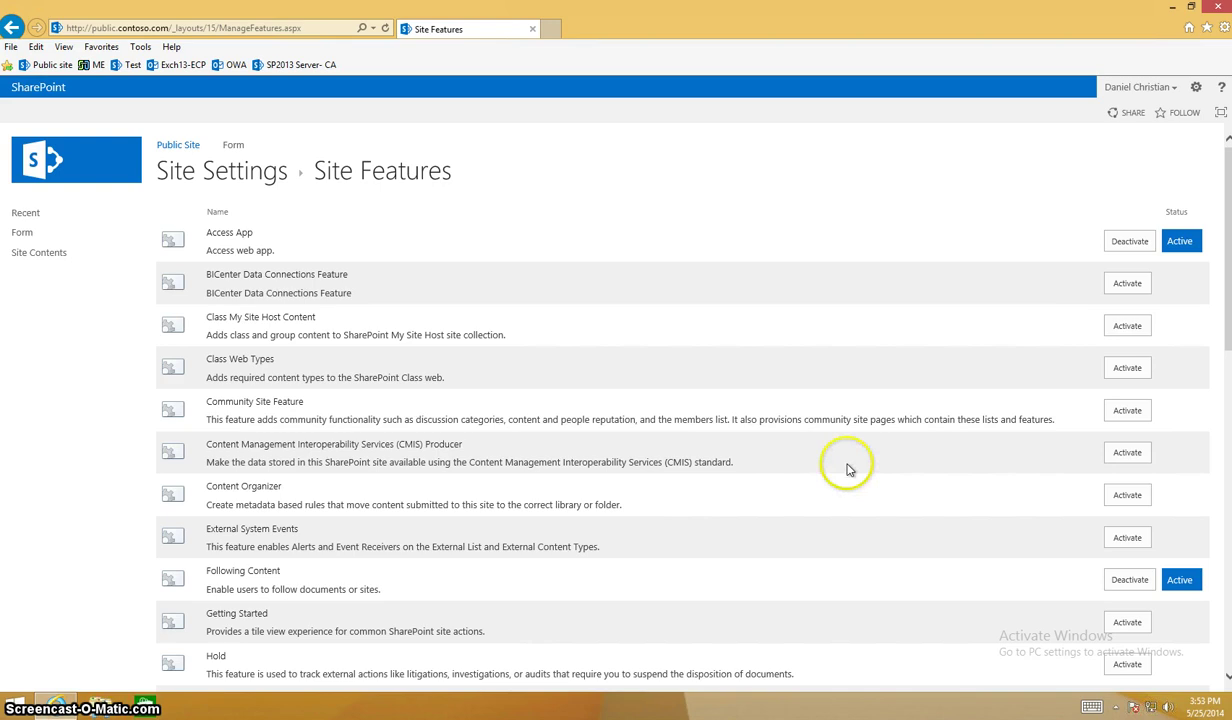
scroll(846, 469, "down", 3)
scroll(848, 469, "down", 2)
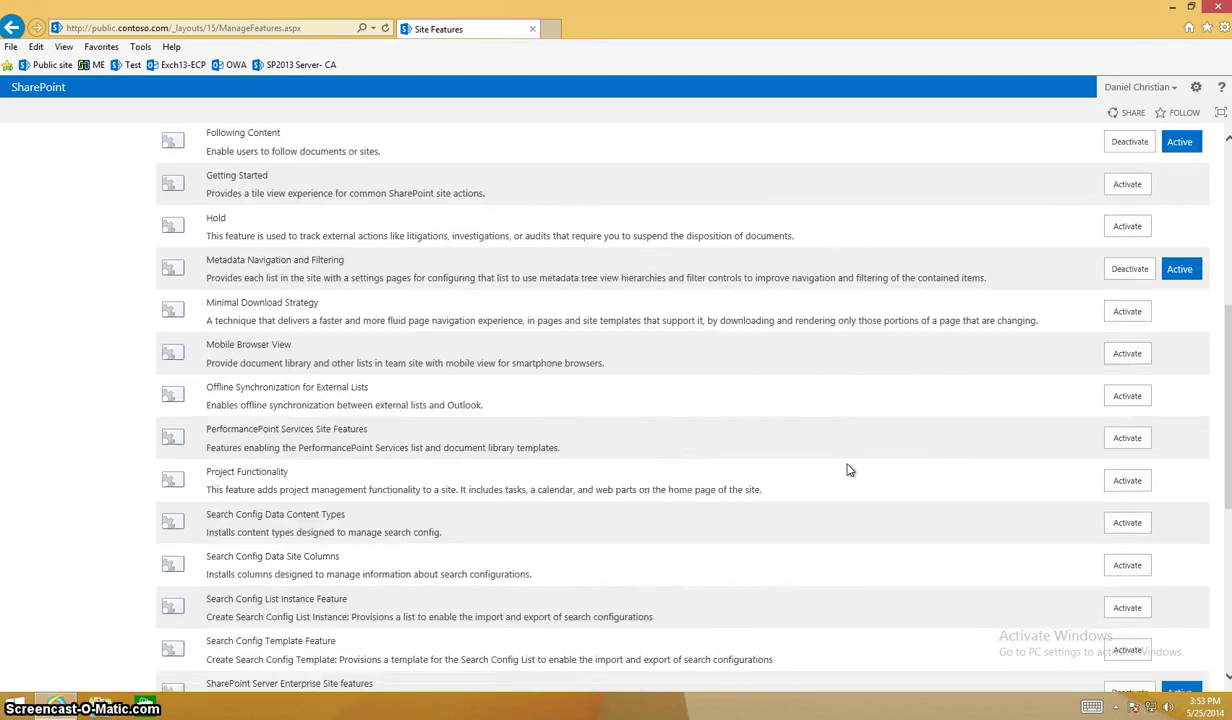
scroll(848, 469, "down", 2)
scroll(846, 469, "down", 1)
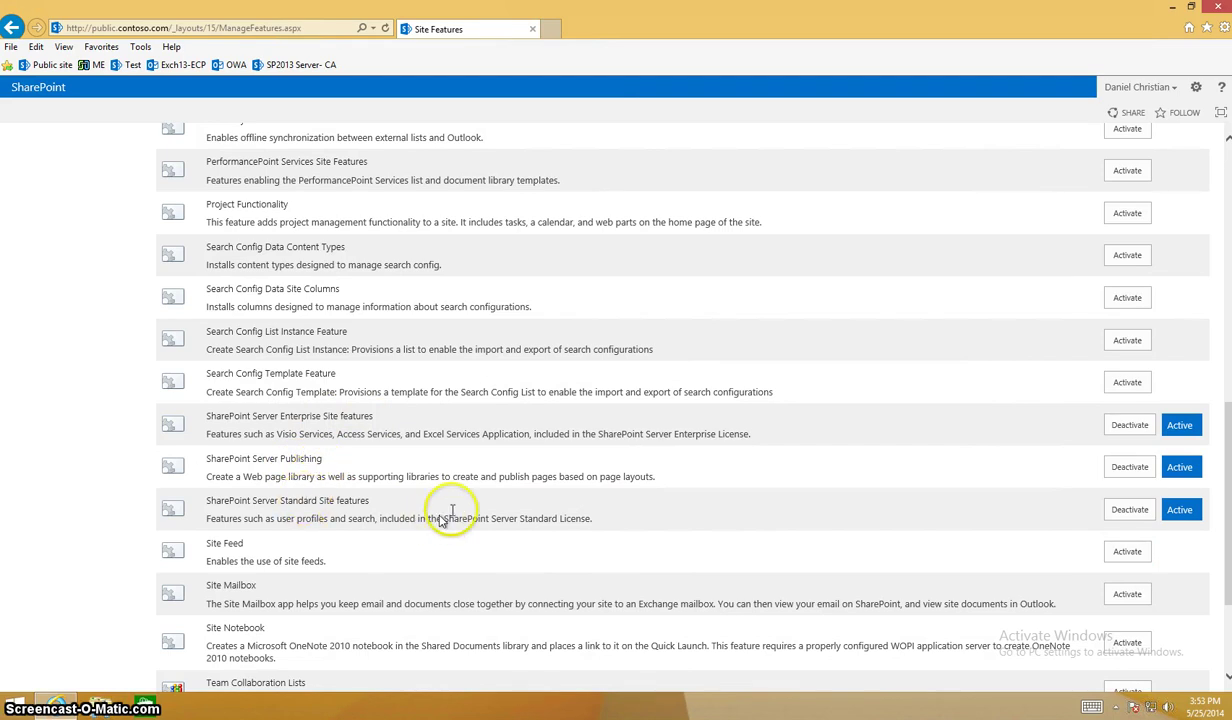
scroll(460, 505, "up", 6)
scroll(443, 482, "up", 2)
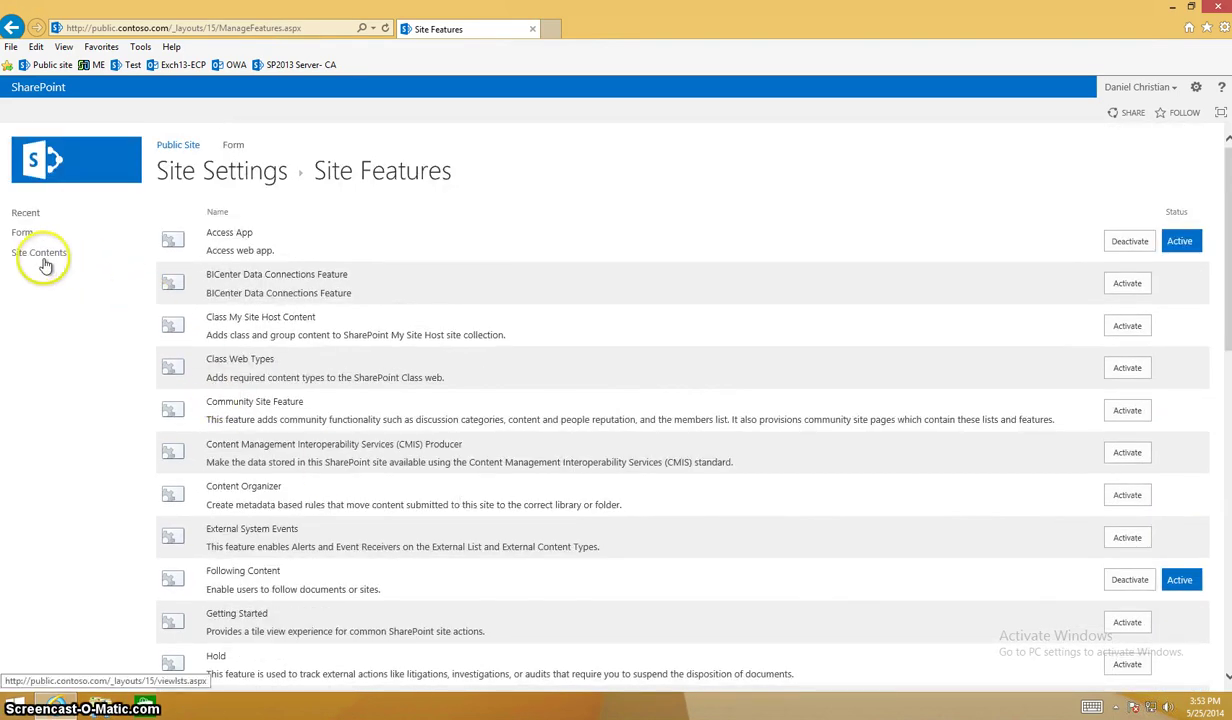
left_click(40, 253)
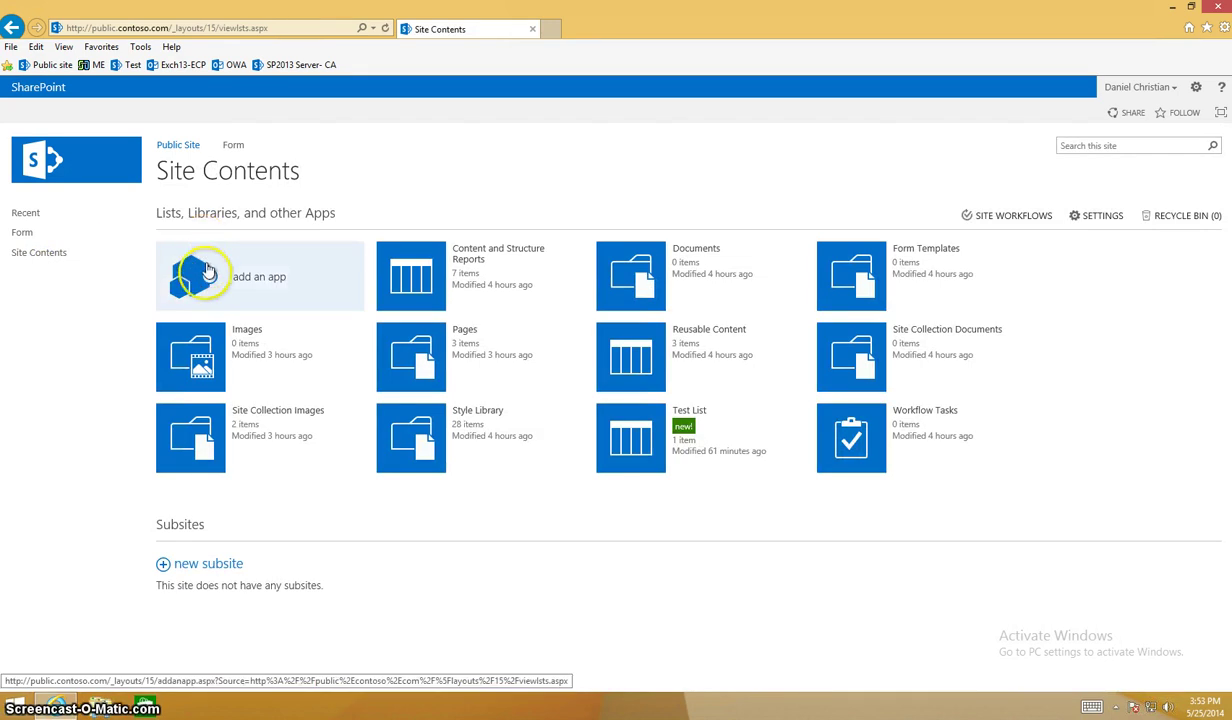
Add a new Custom List app named Test 2.
left_click(196, 270)
left_click(322, 296)
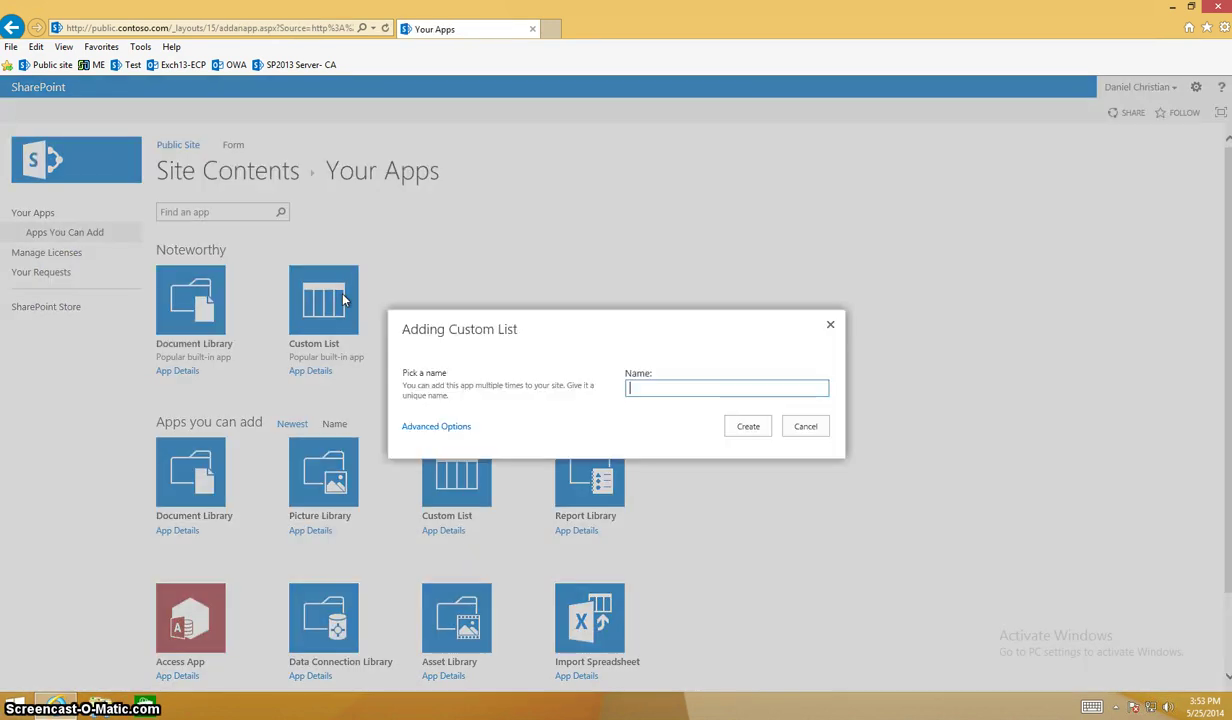
type("Test 2")
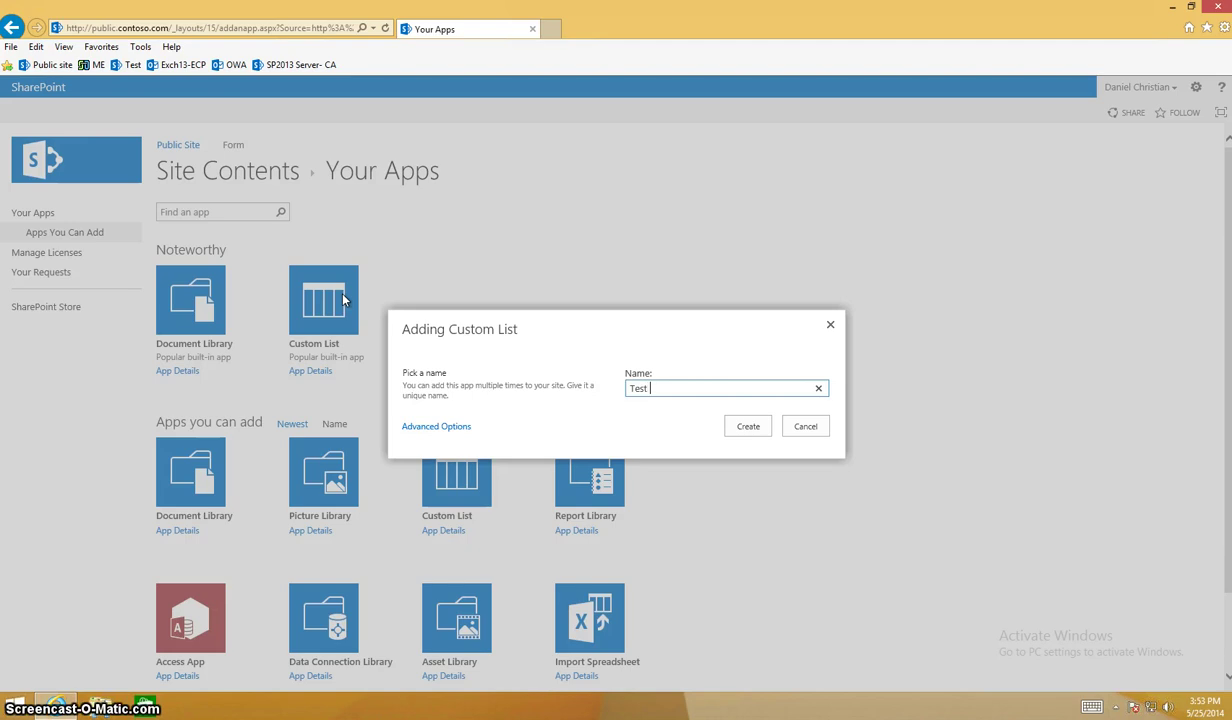
left_click(734, 430)
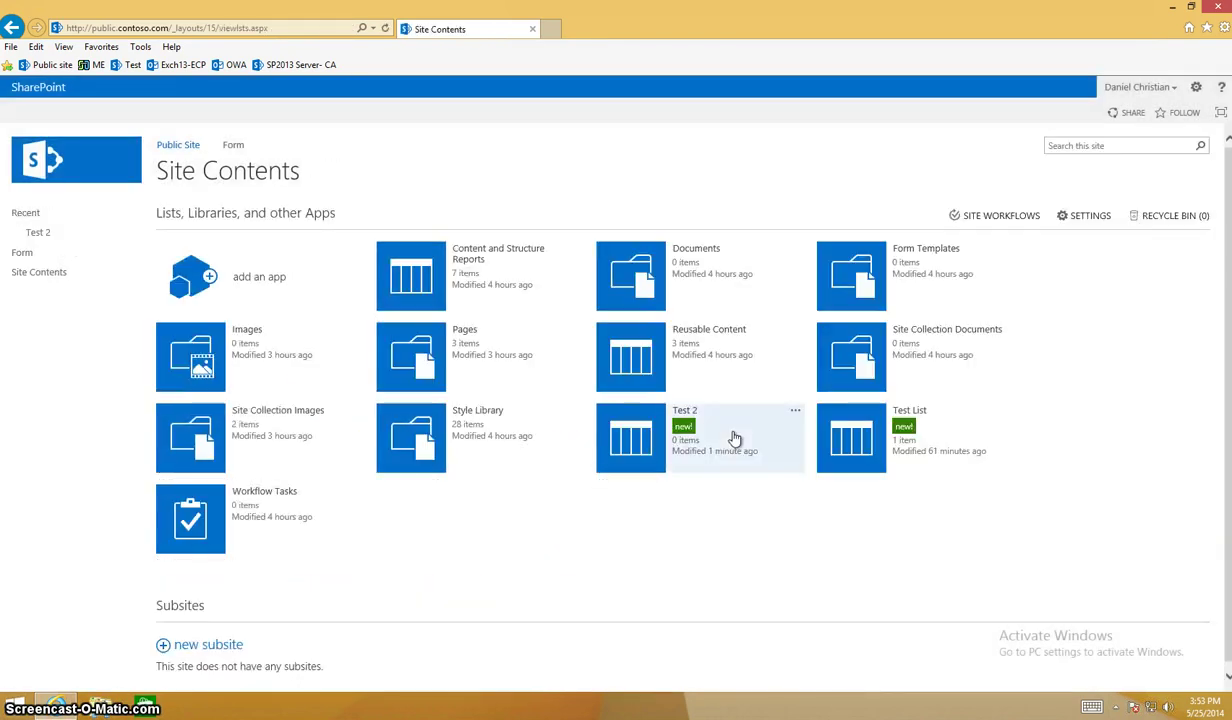
Open the Test 2 list and go to its List Settings page.
left_click(835, 440)
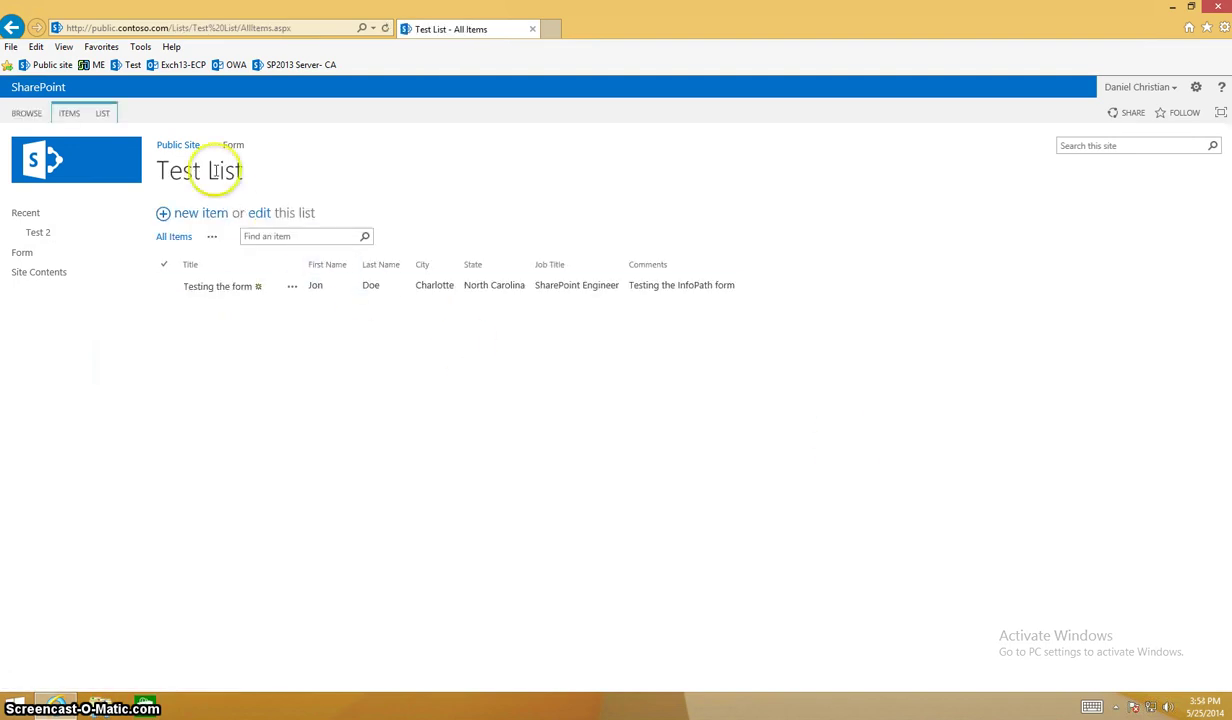
left_click(13, 27)
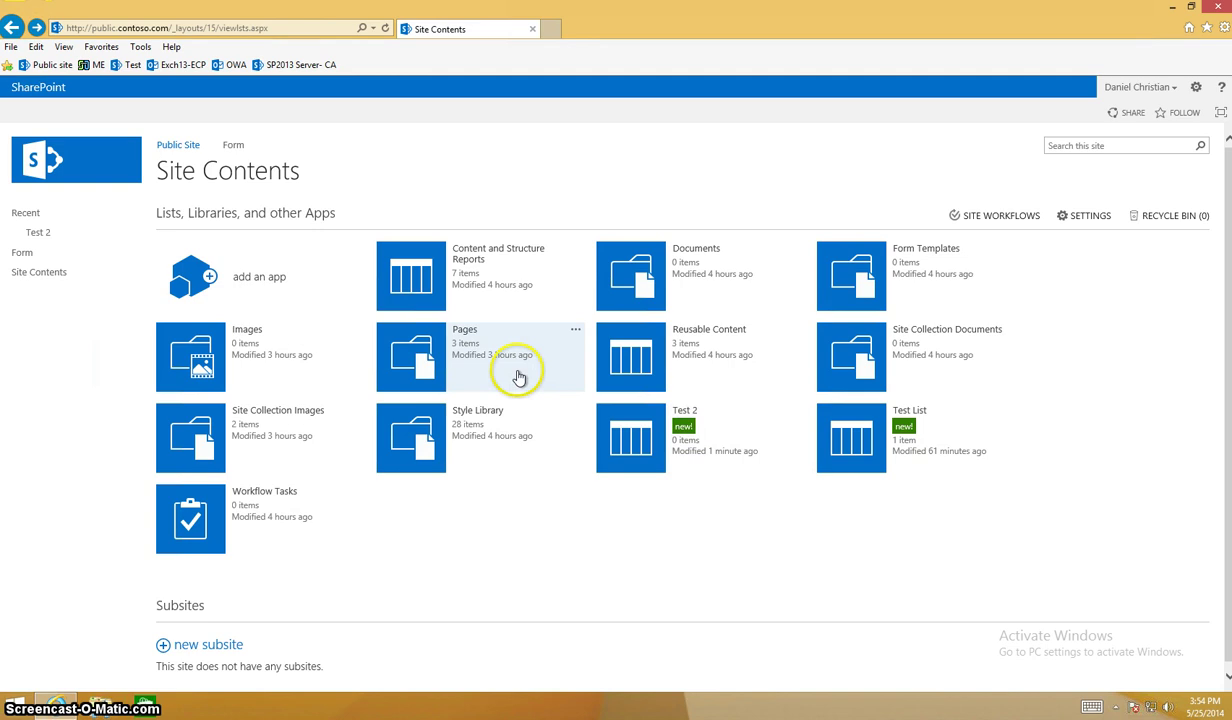
left_click(628, 451)
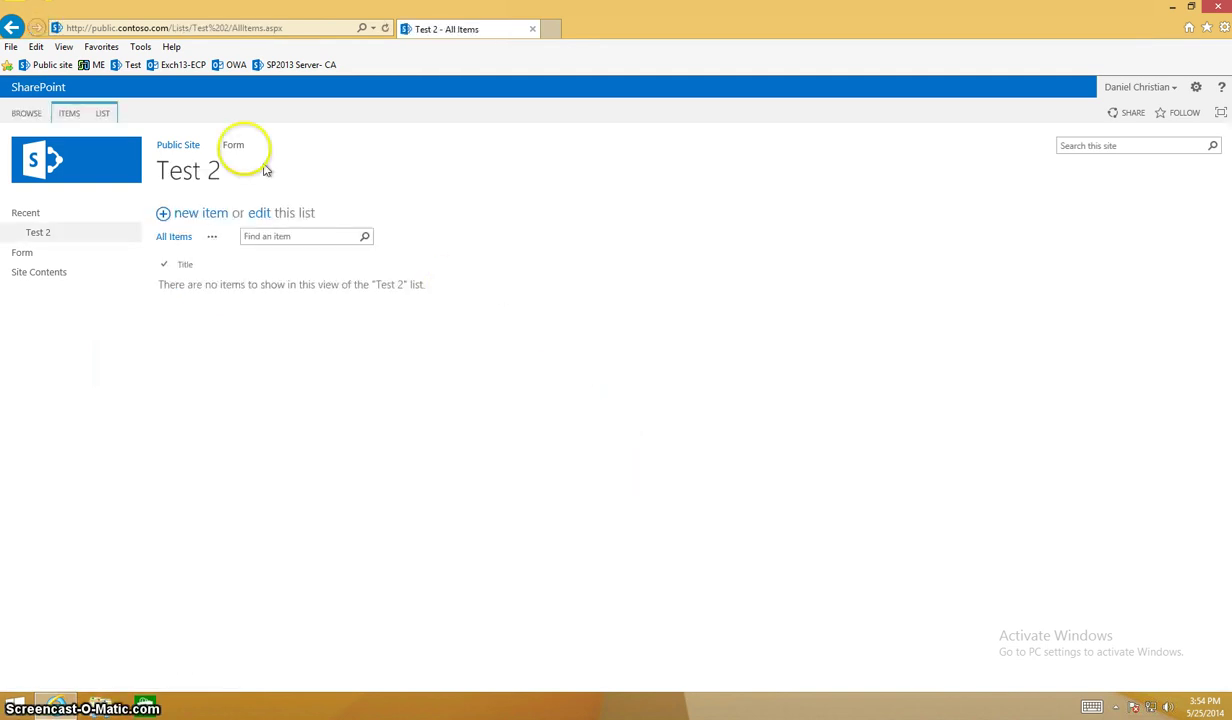
left_click(105, 113)
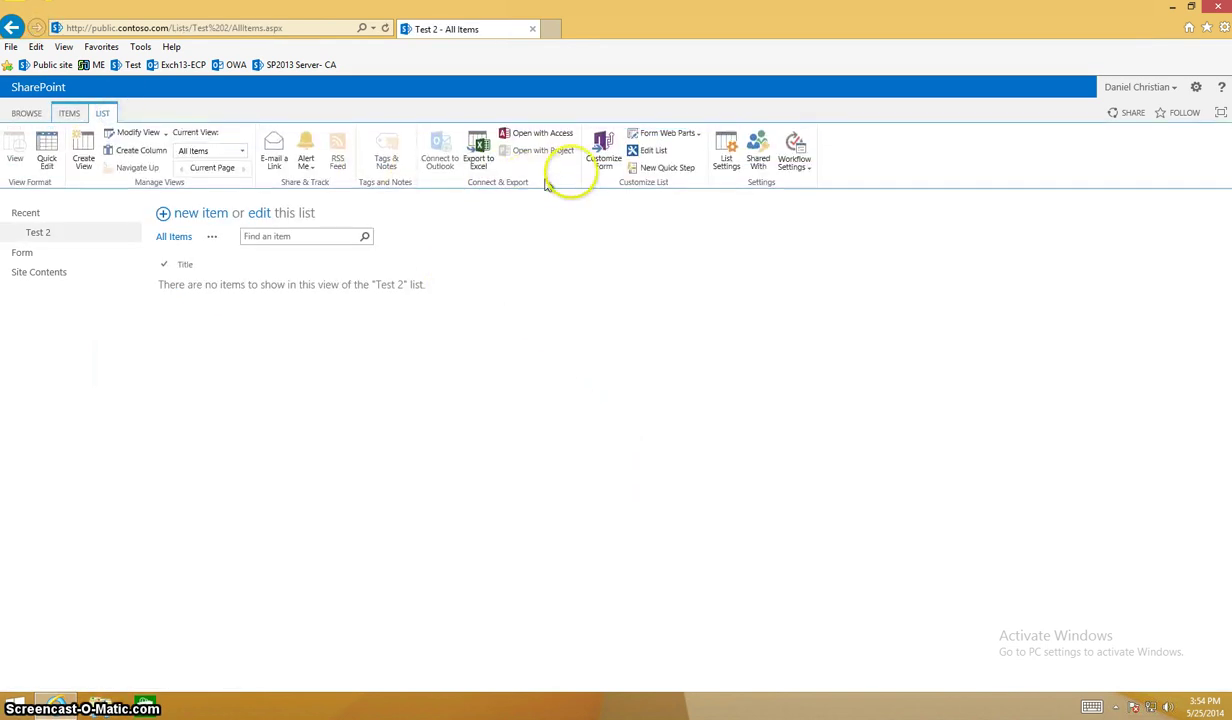
left_click(725, 153)
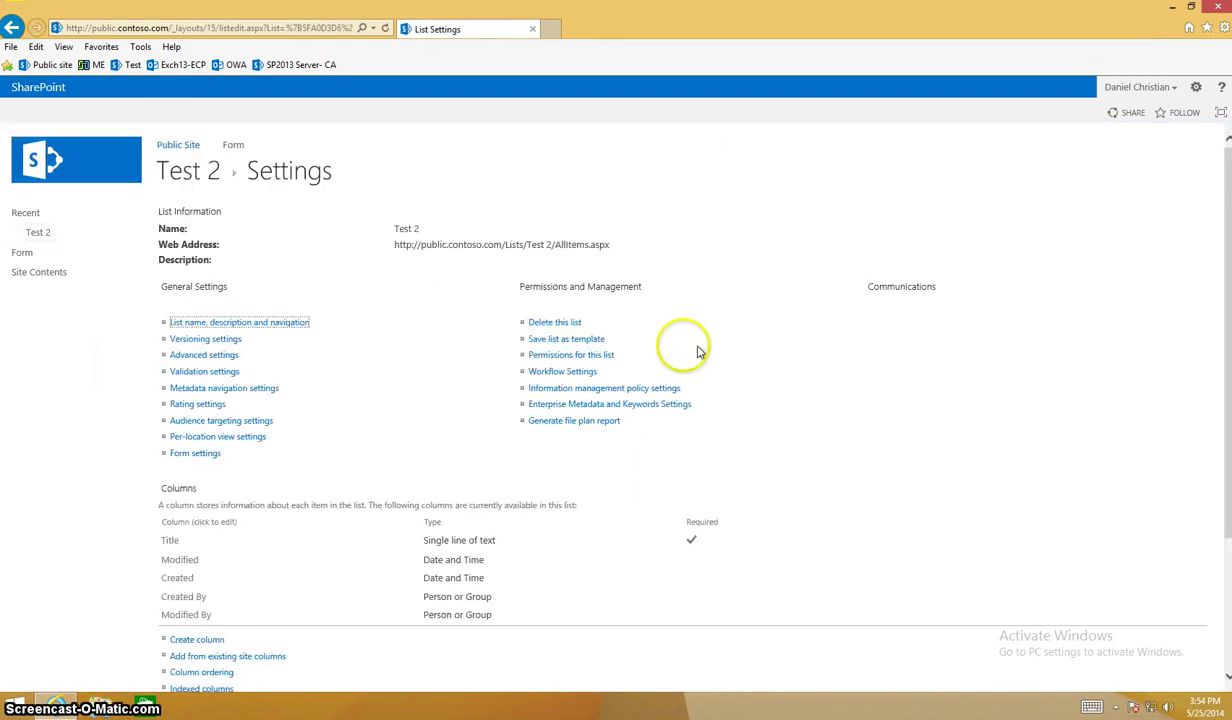
Add required single-line text columns First Name and Last Name.
left_click(196, 639)
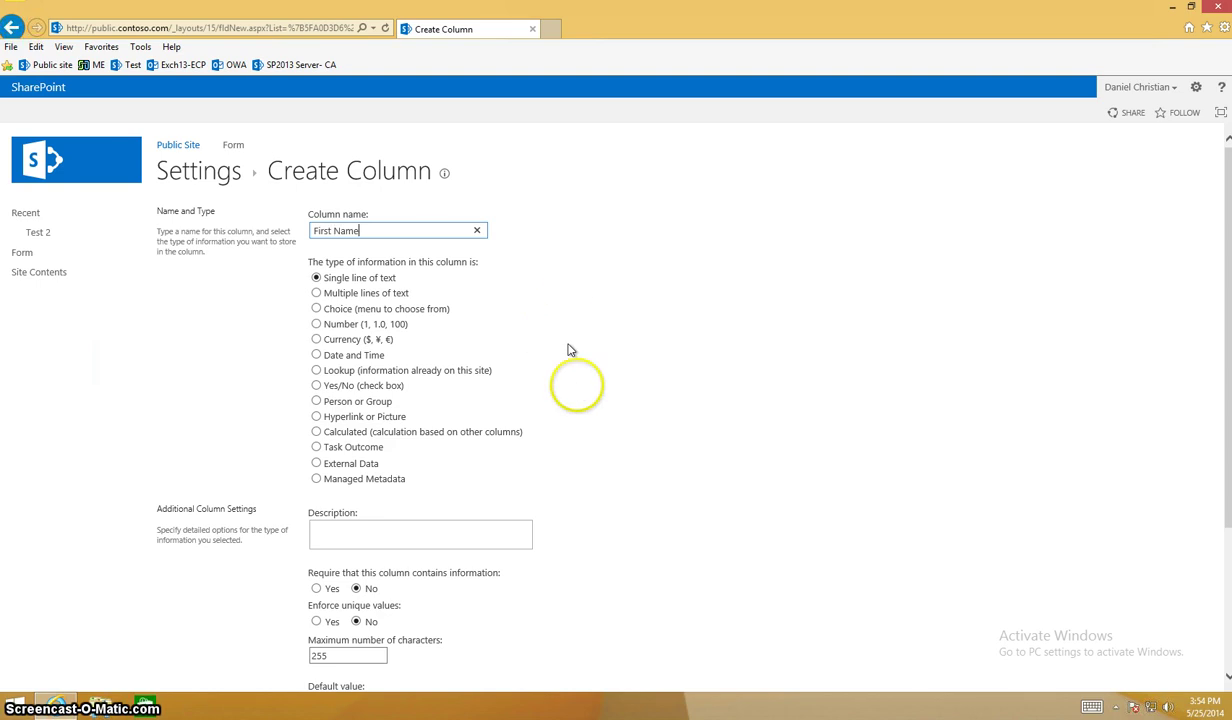
left_click(324, 591)
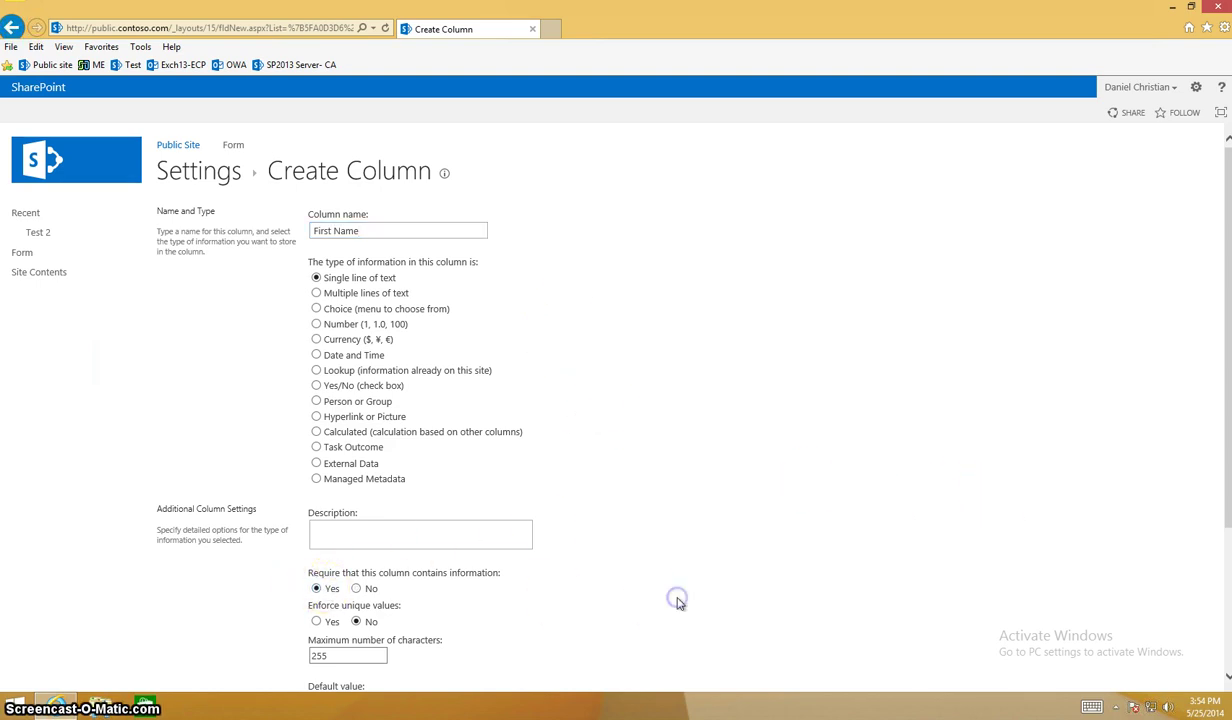
scroll(677, 601, "down", 2)
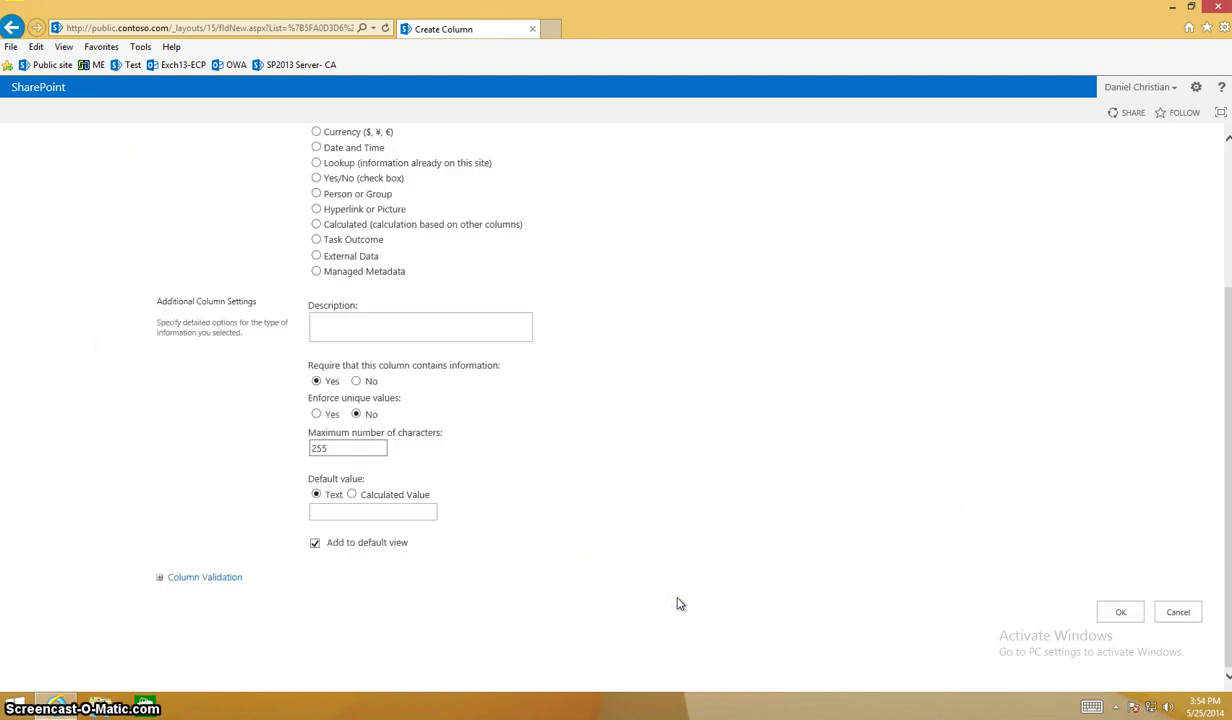
left_click(1118, 613)
scroll(700, 586, "down", 2)
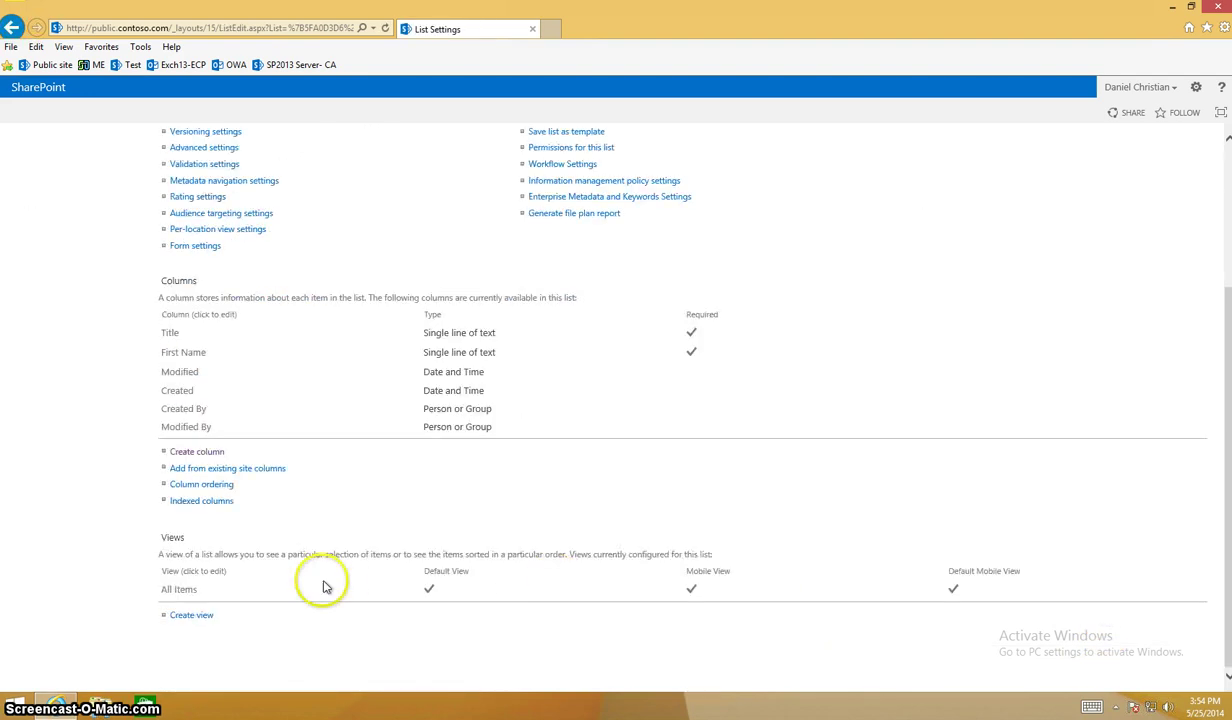
left_click(212, 456)
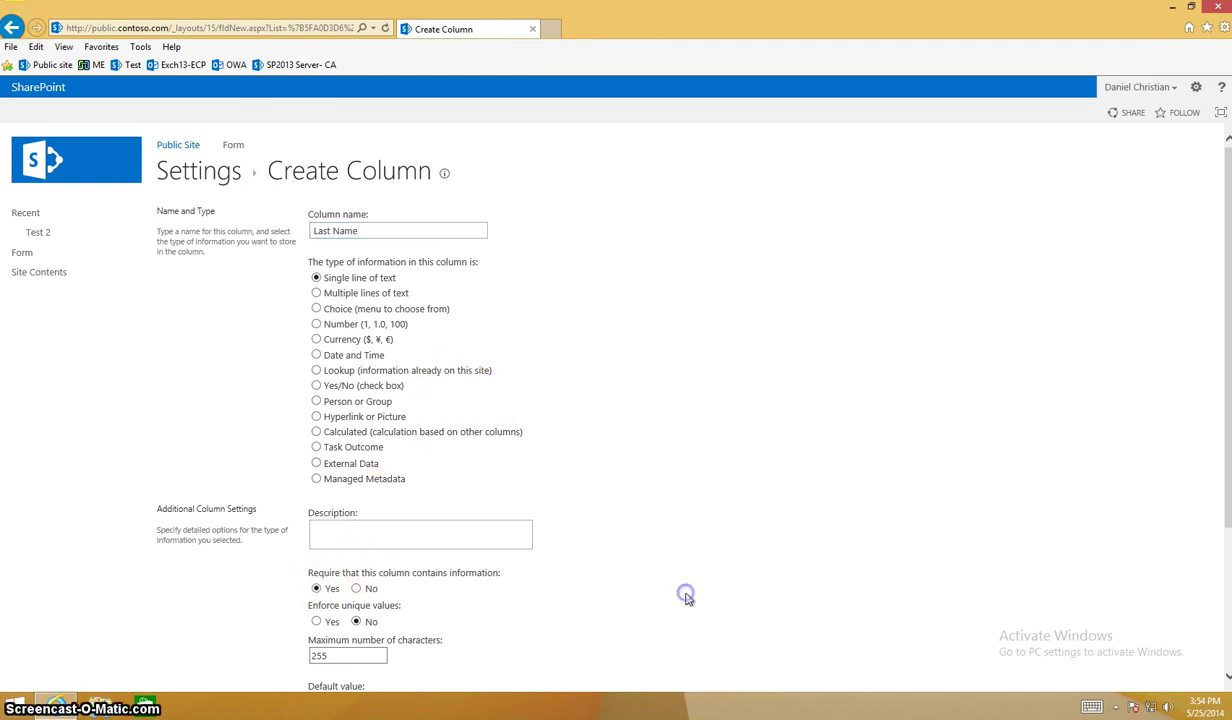
scroll(686, 596, "down", 2)
left_click(1120, 612)
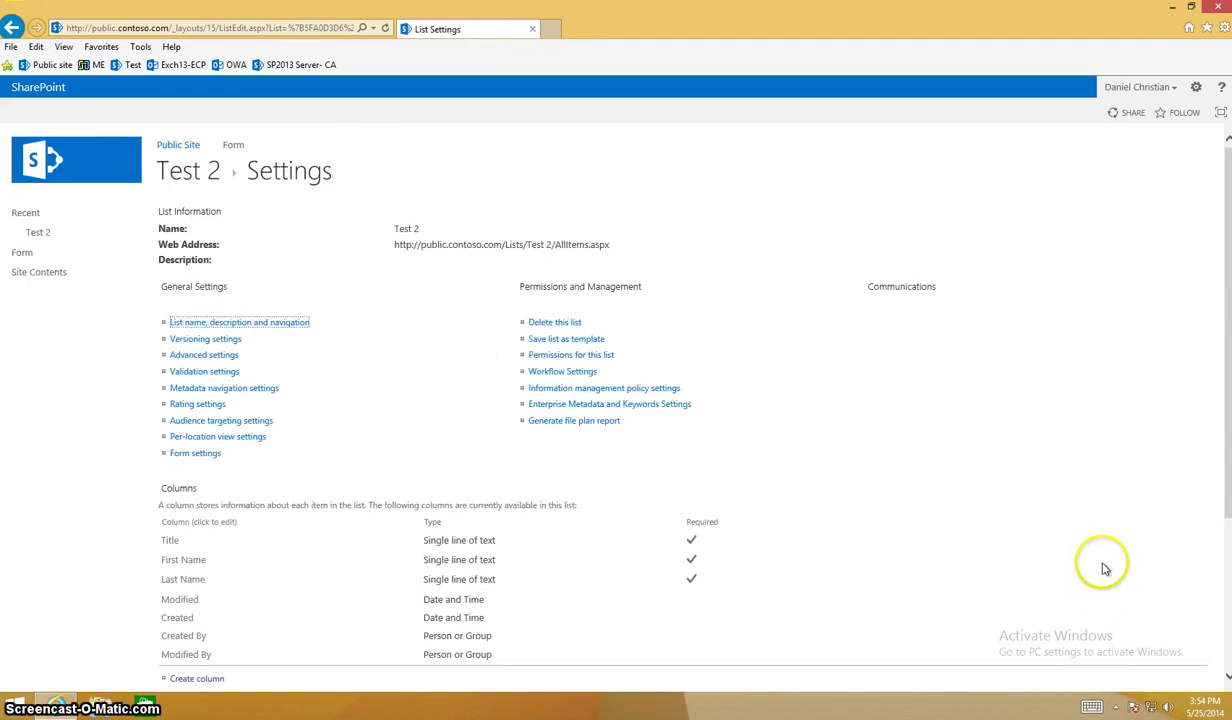
Add required single-line text columns City and State.
scroll(1104, 568, "down", 2)
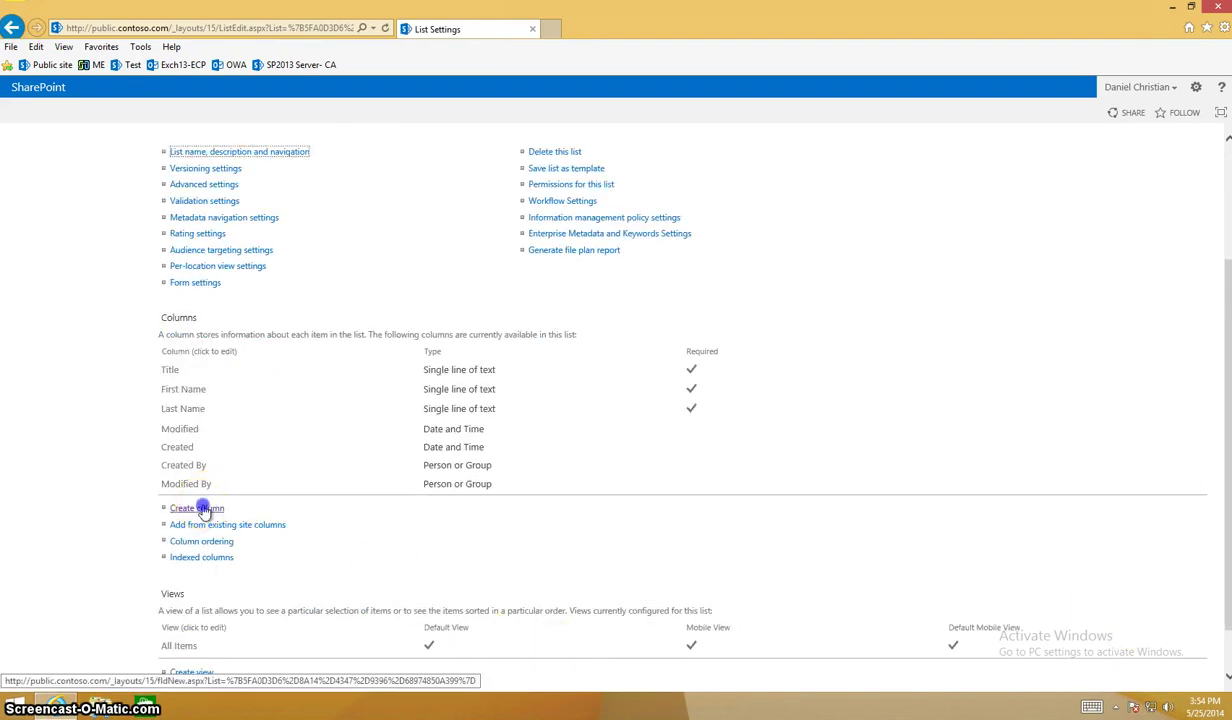
left_click(203, 509)
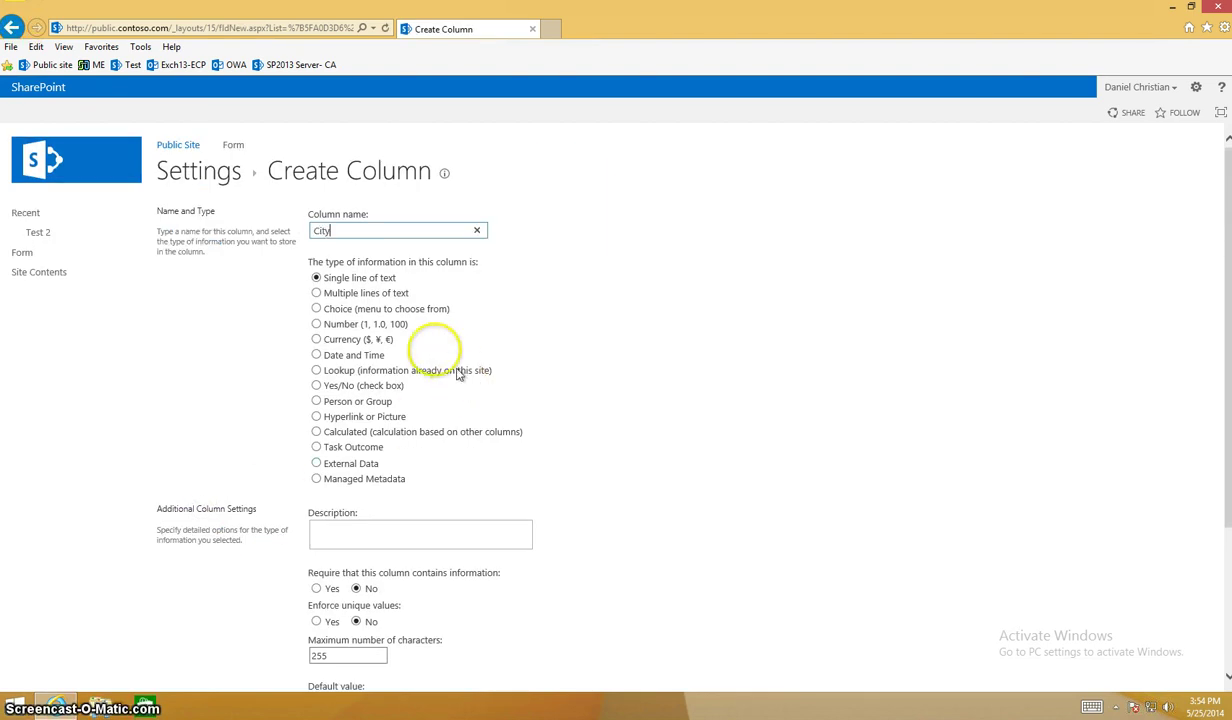
left_click(331, 590)
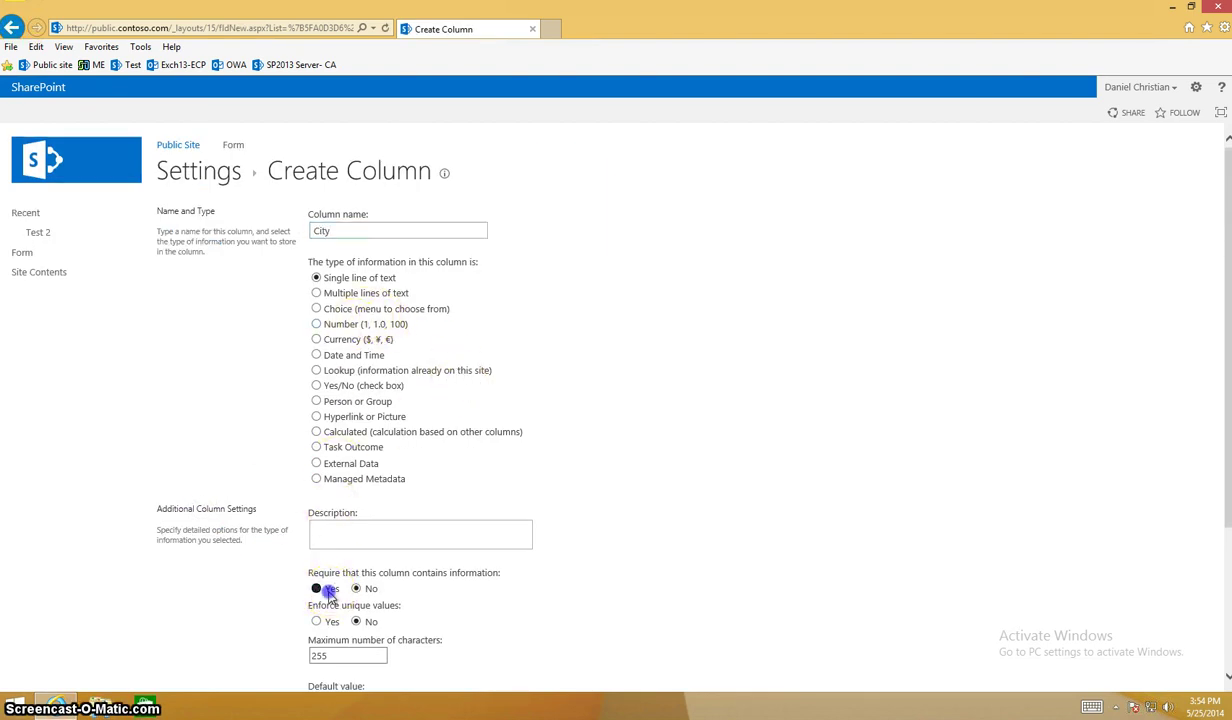
scroll(613, 613, "down", 2)
left_click(1118, 612)
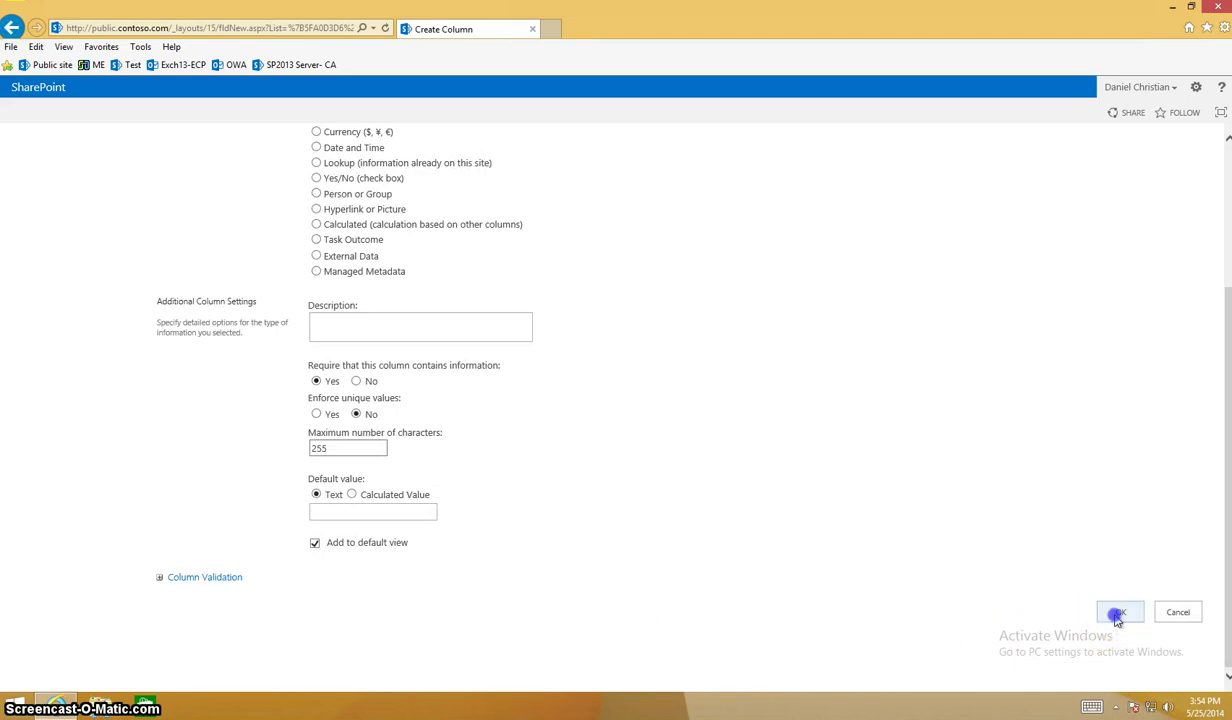
scroll(245, 595, "down", 3)
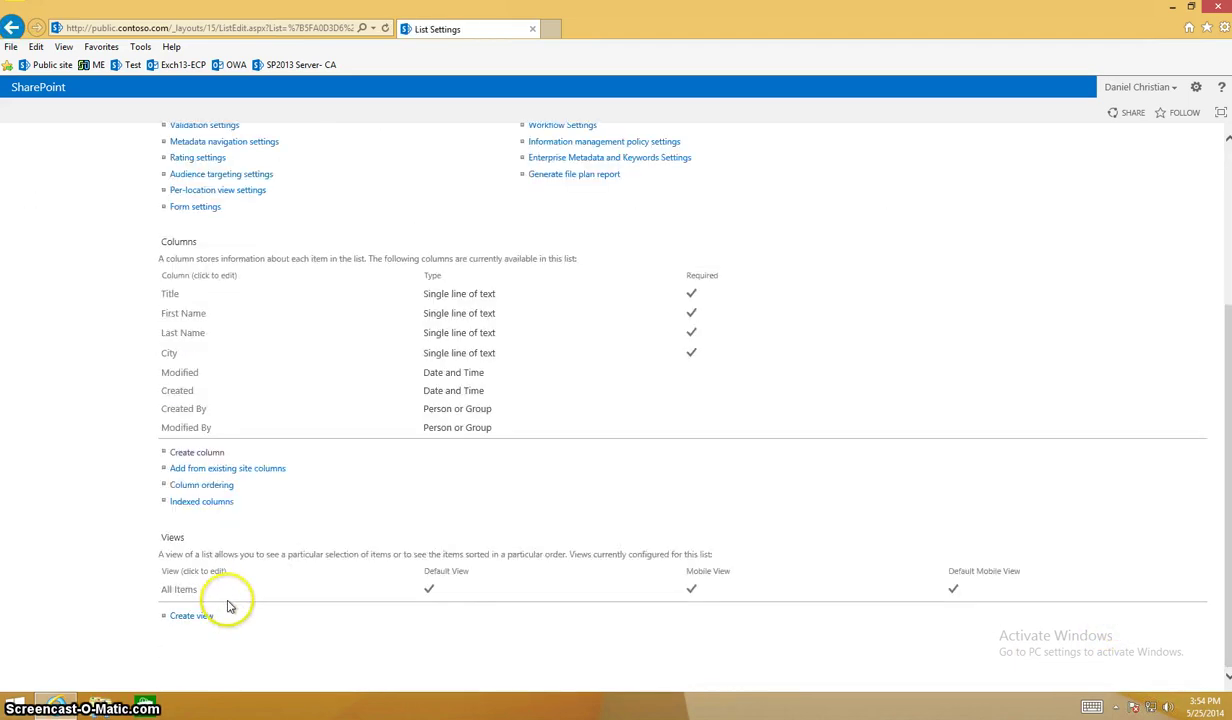
left_click(197, 452)
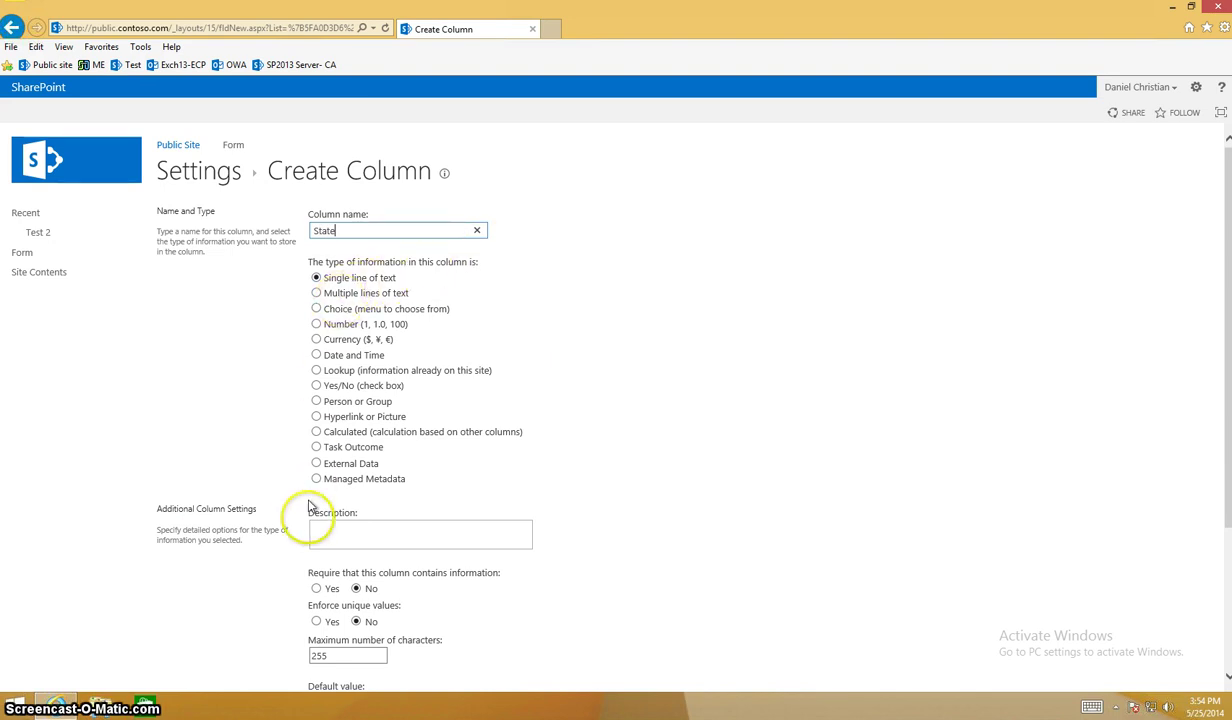
left_click(316, 588)
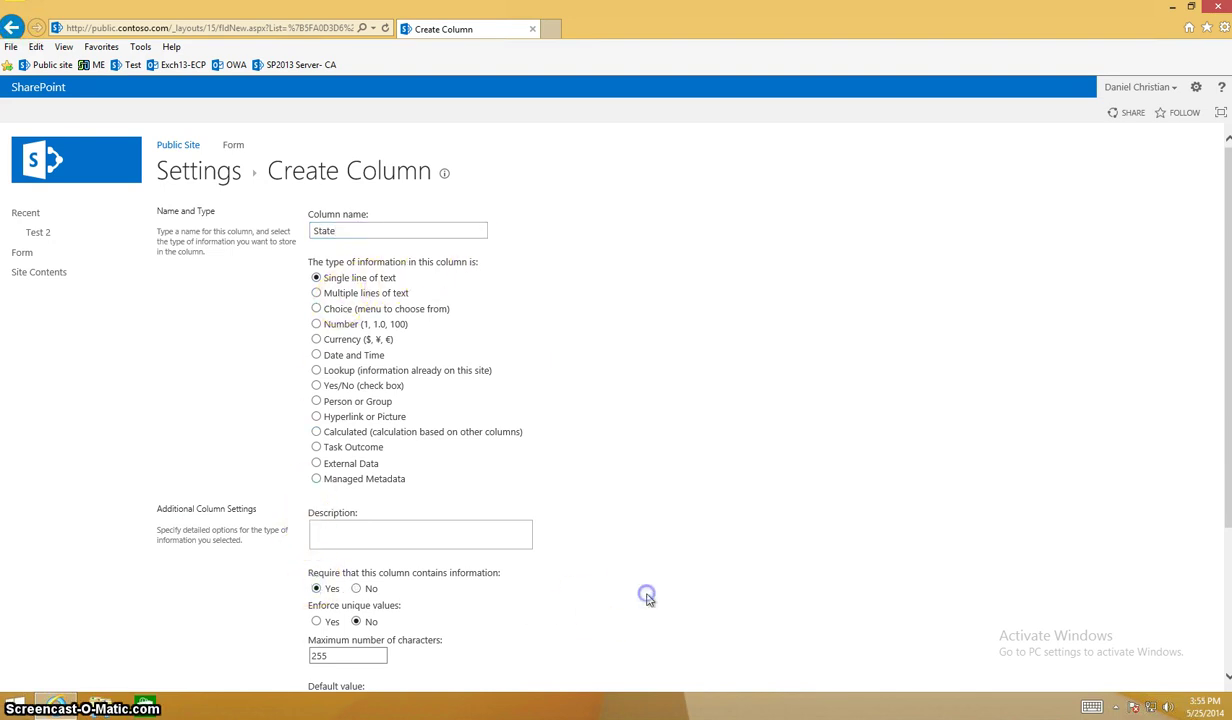
scroll(646, 594, "down", 3)
left_click(1121, 612)
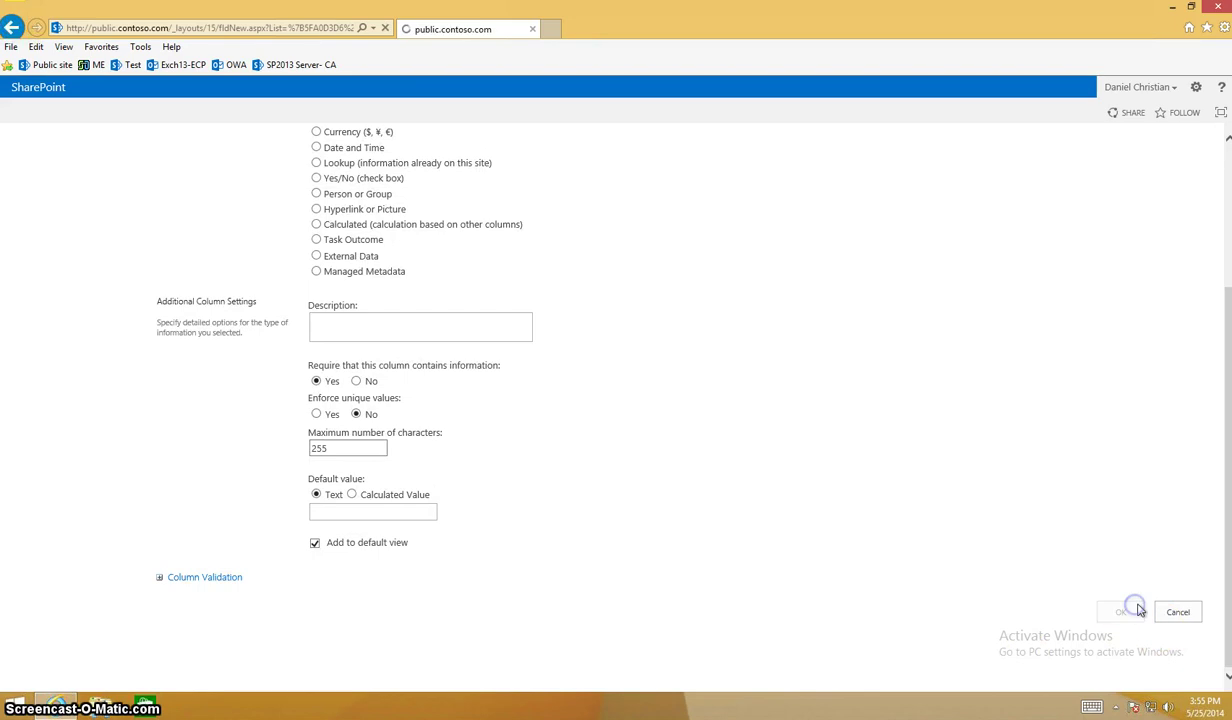
Add a required single-line text column named Country.
scroll(531, 569, "down", 4)
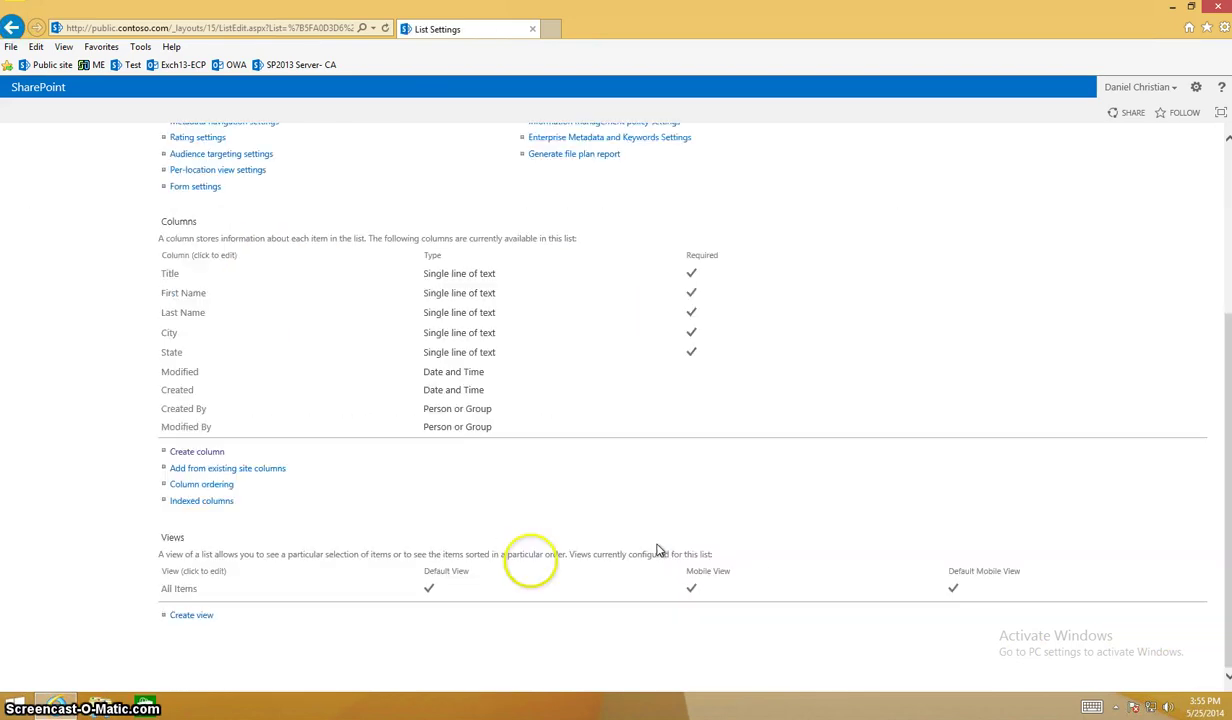
left_click(210, 451)
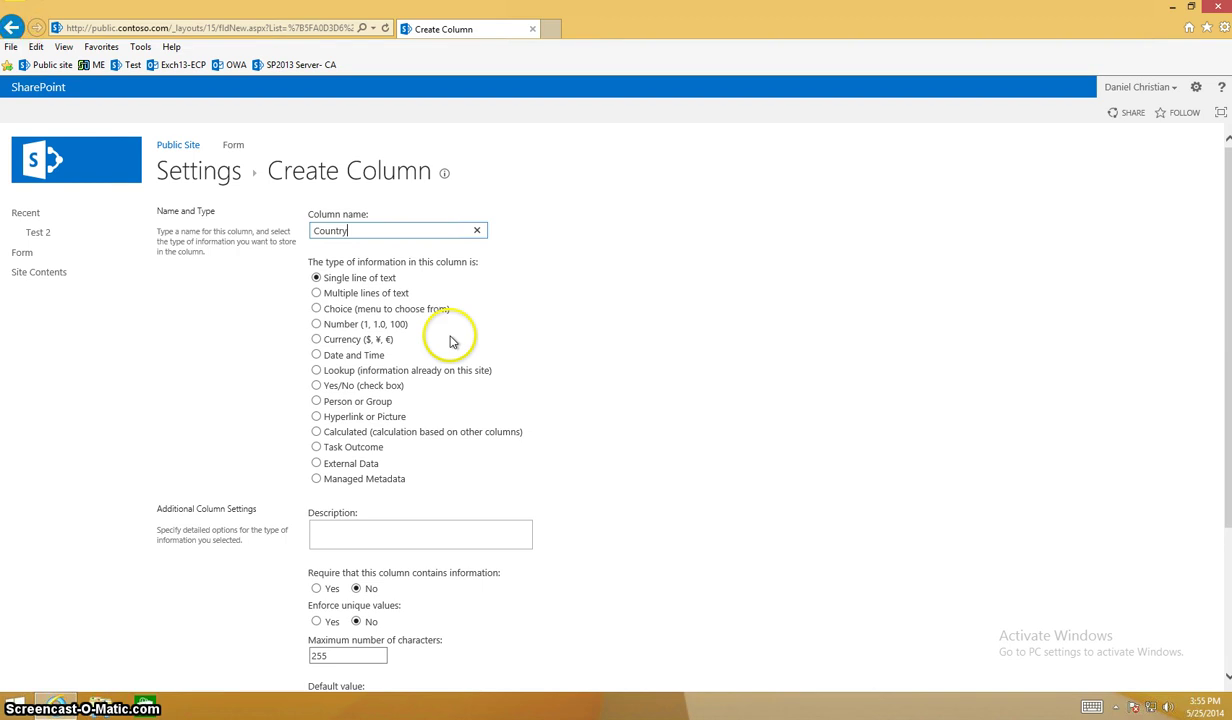
left_click(347, 592)
scroll(775, 597, "down", 3)
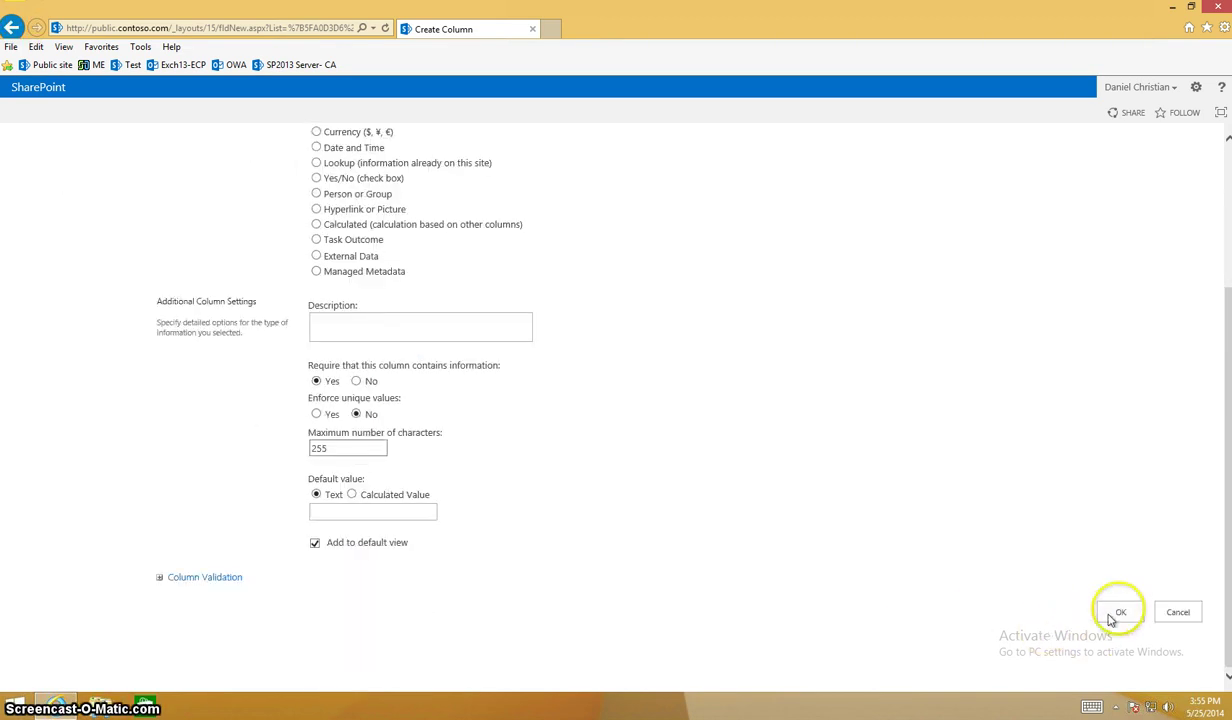
left_click(1112, 615)
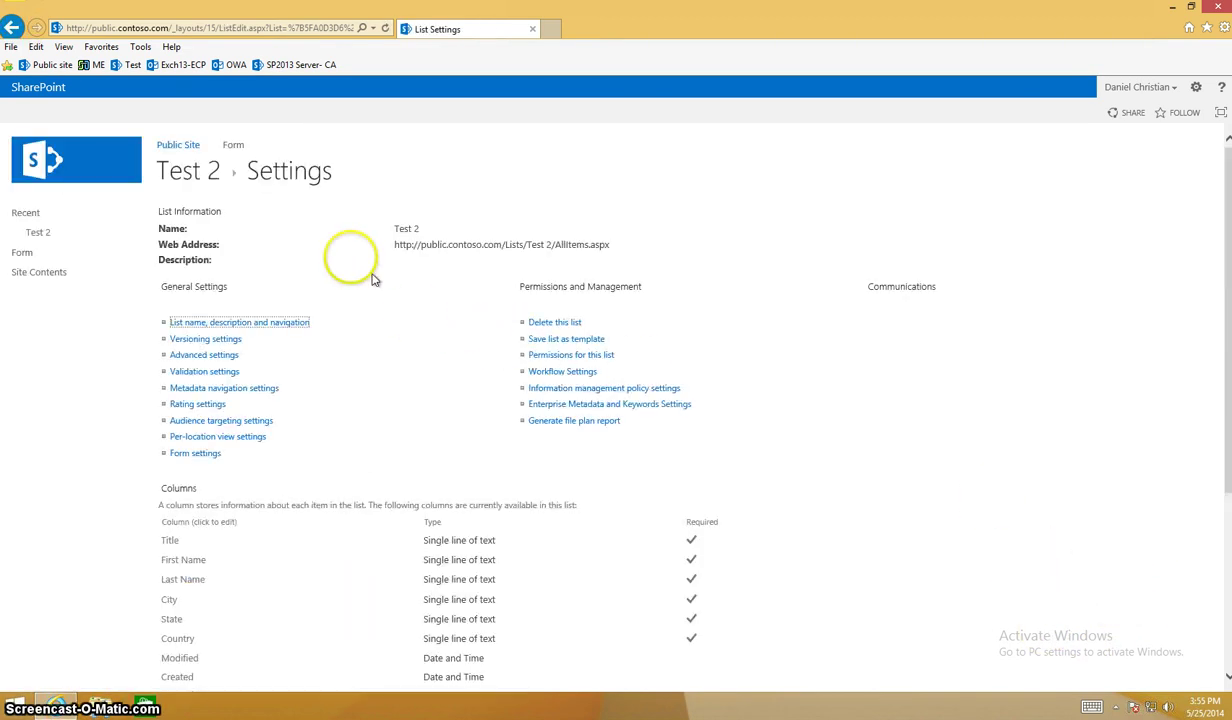
From the Test 2 list, launch Customize Form in InfoPath and accept both security prompts.
left_click(202, 163)
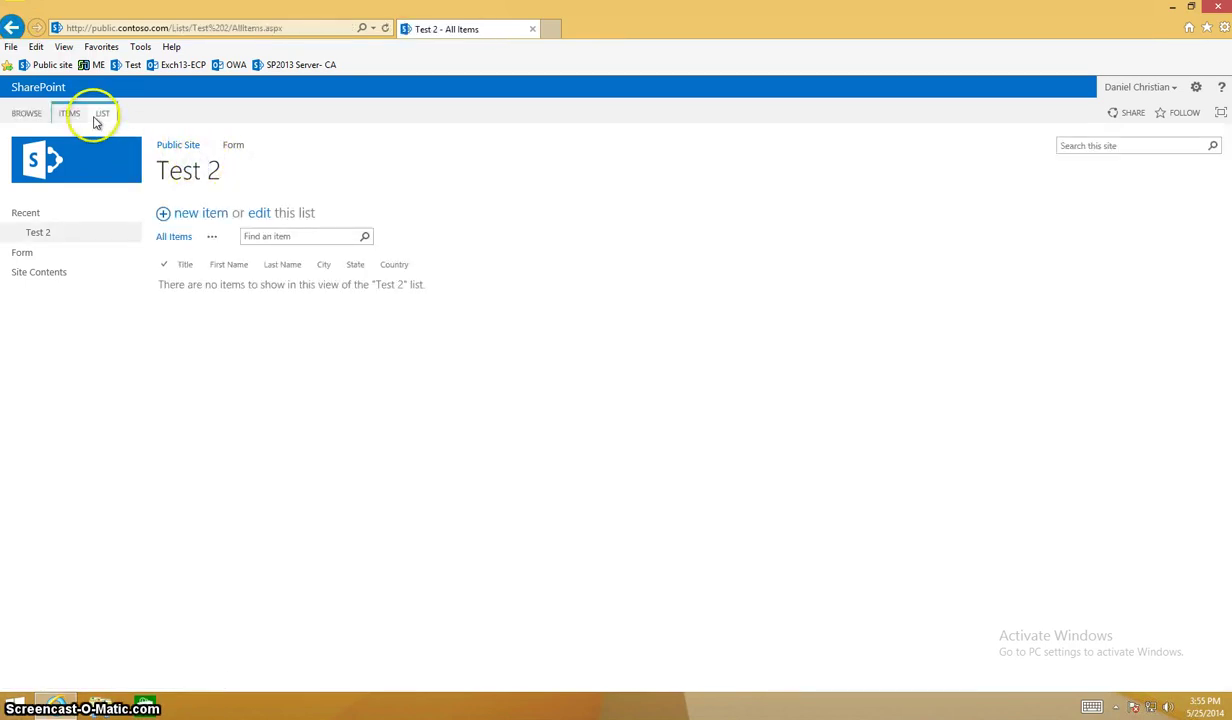
left_click(103, 116)
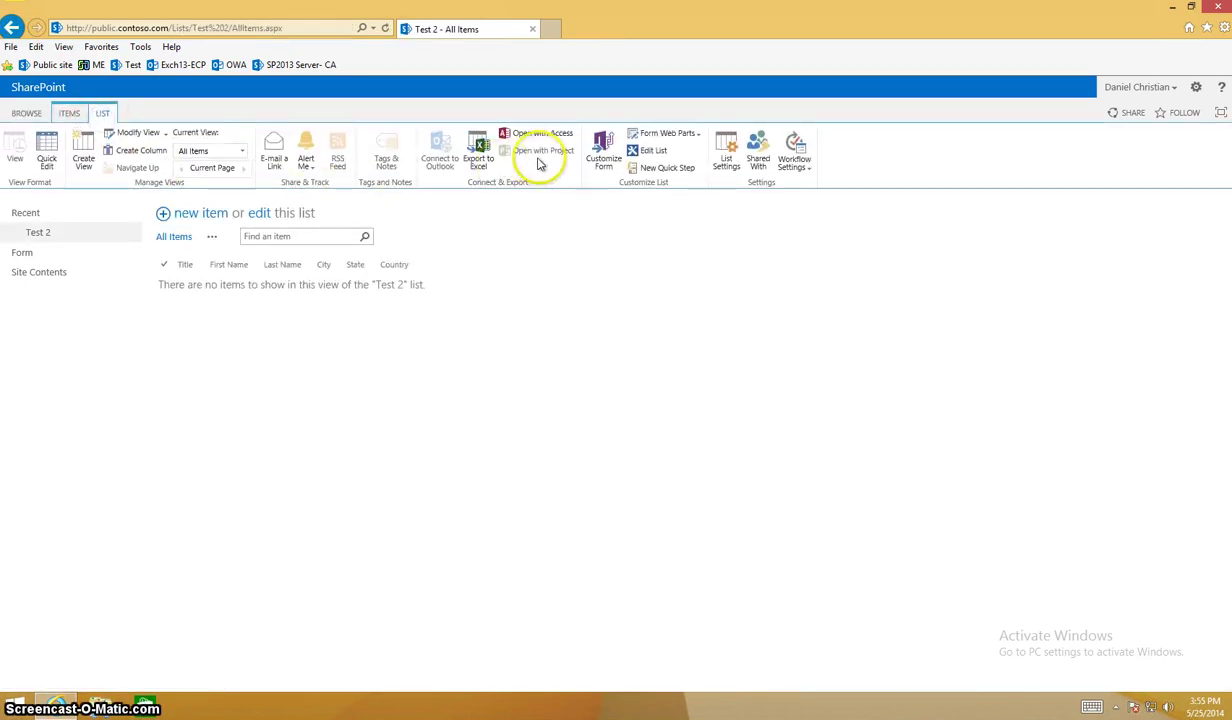
left_click(605, 160)
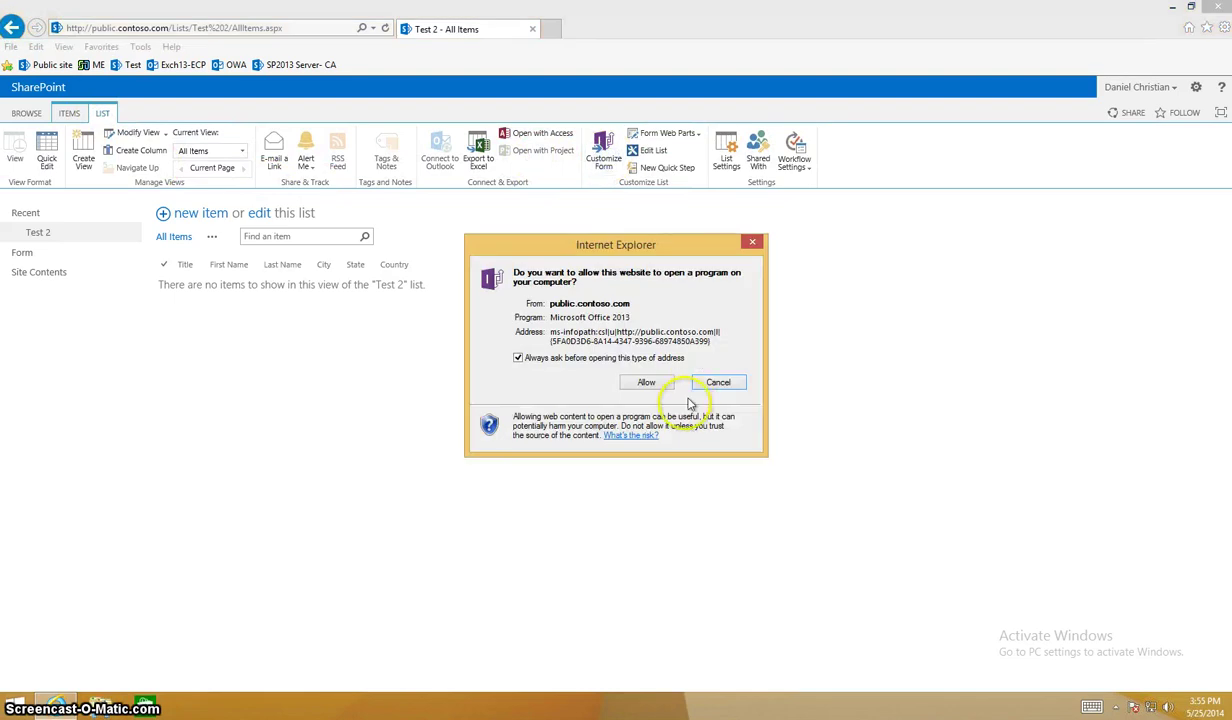
left_click(664, 389)
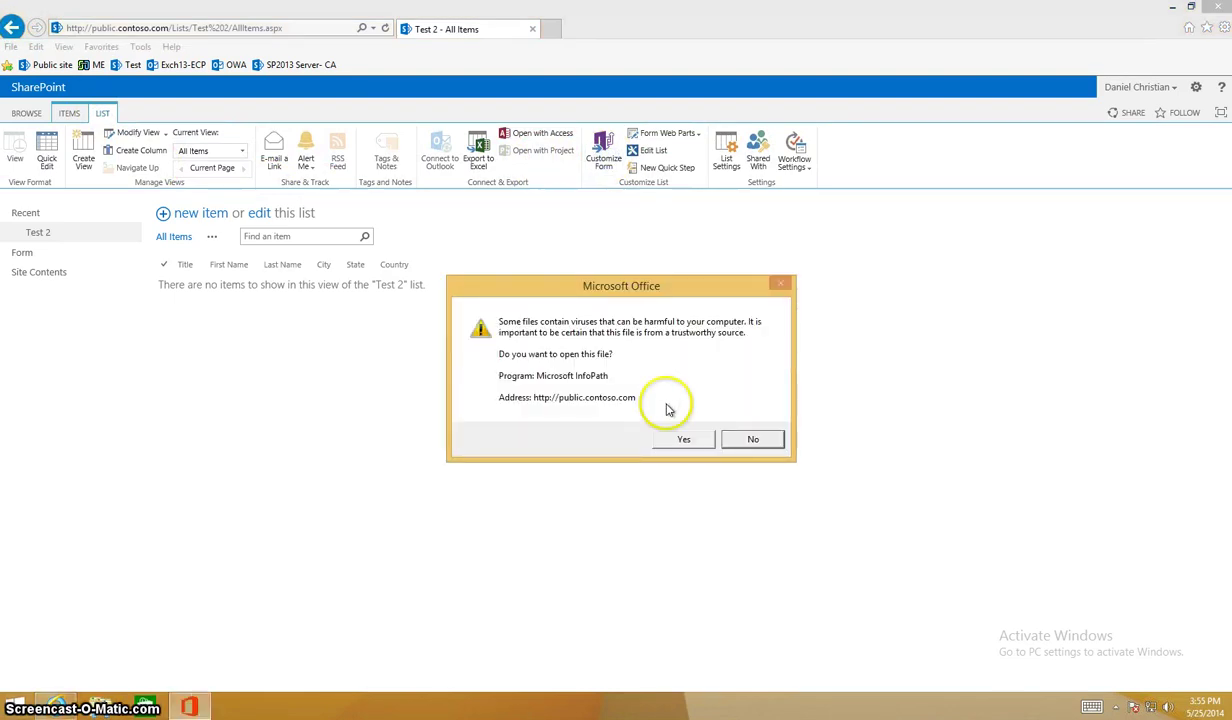
left_click(680, 439)
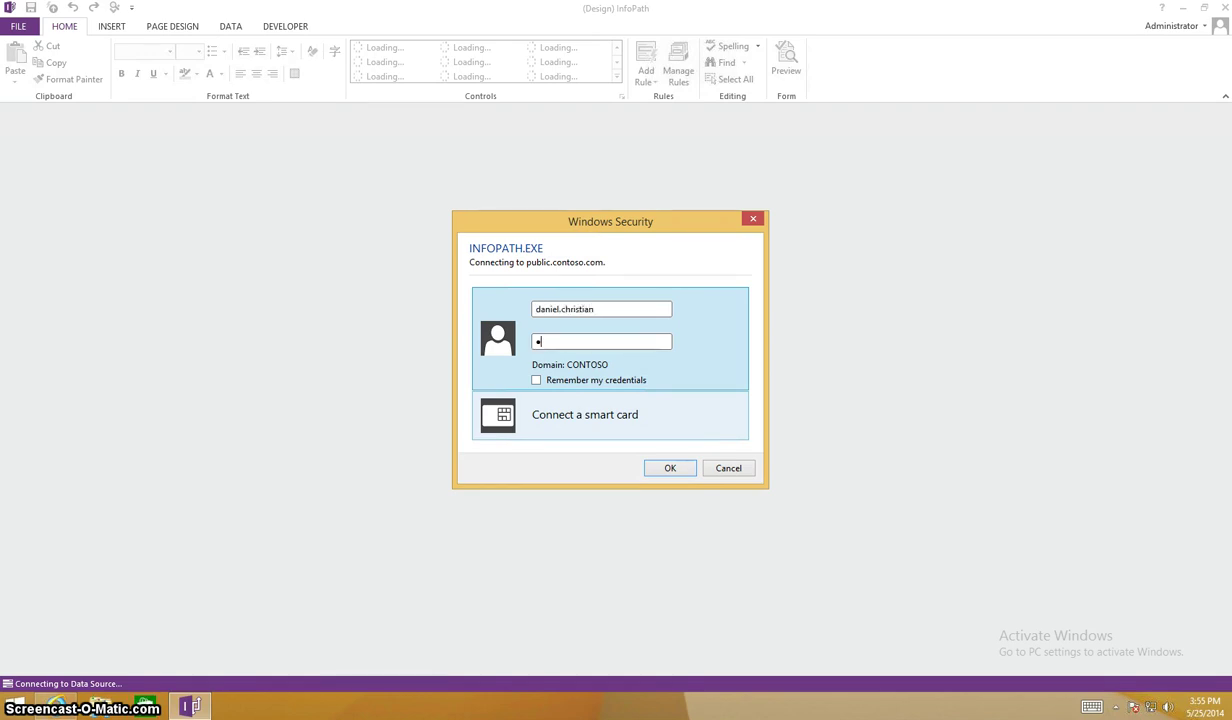
Connect to the site and enter a Title-styled heading 'Test InfoPath Form' above the field table.
key("Return")
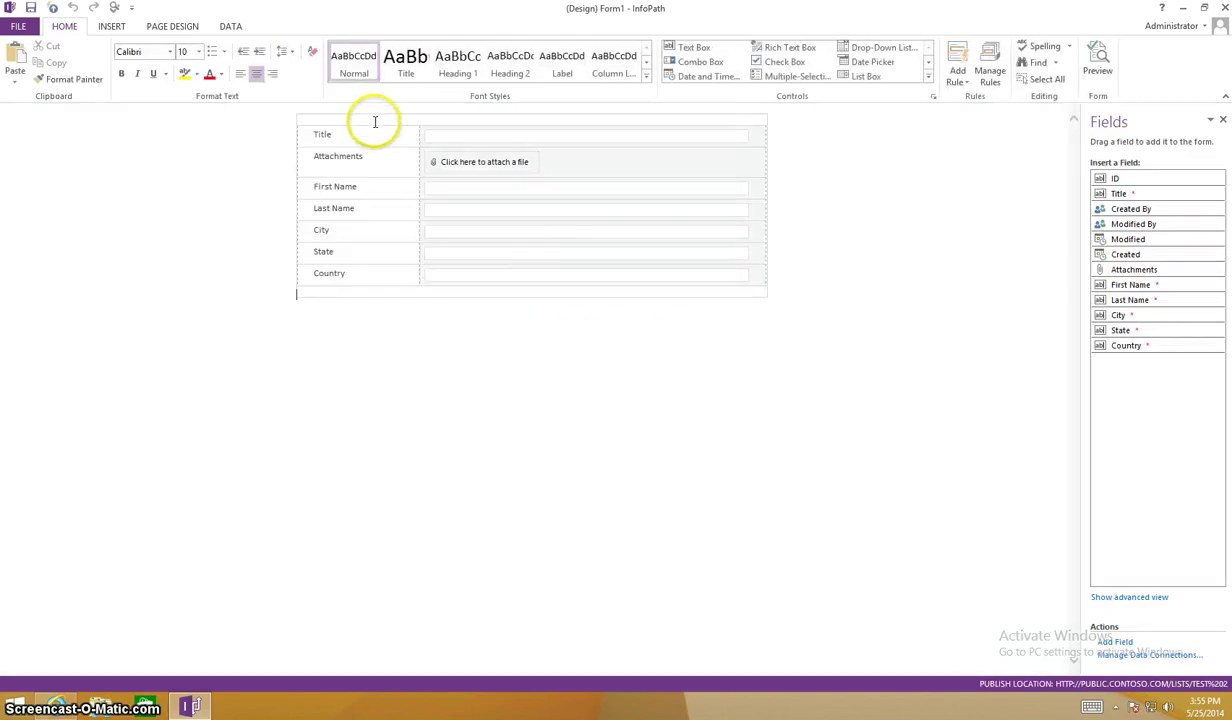
left_click(374, 120)
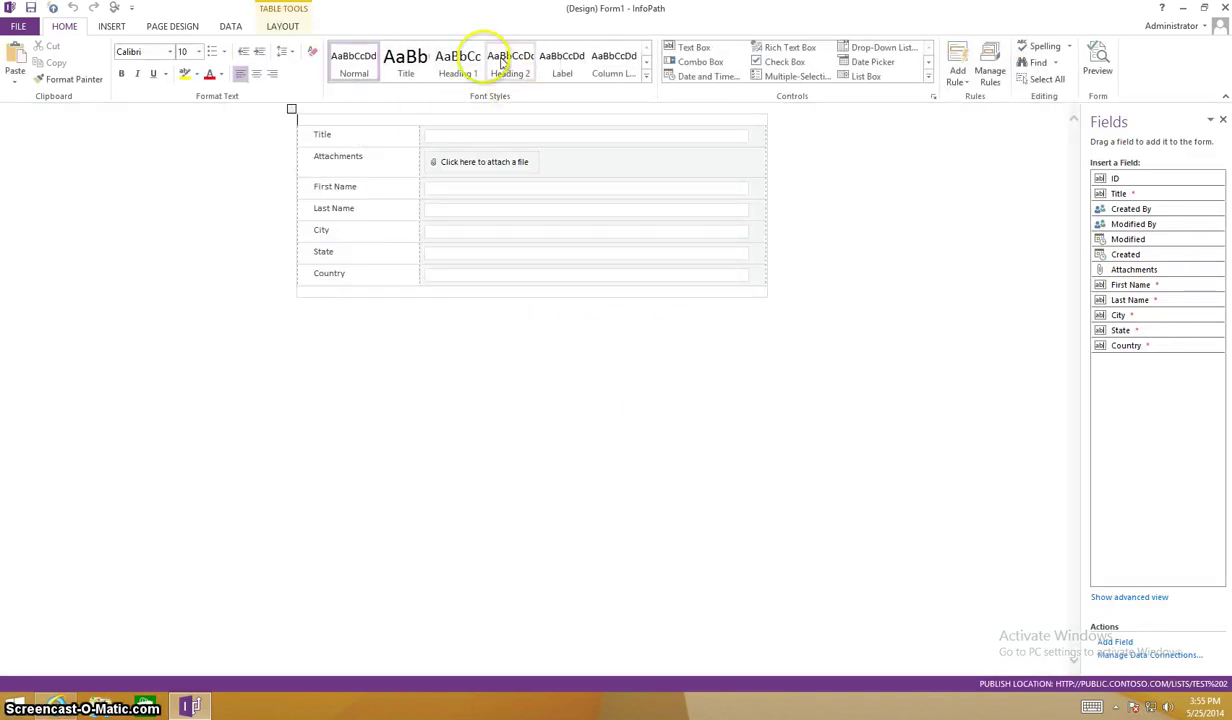
left_click(406, 74)
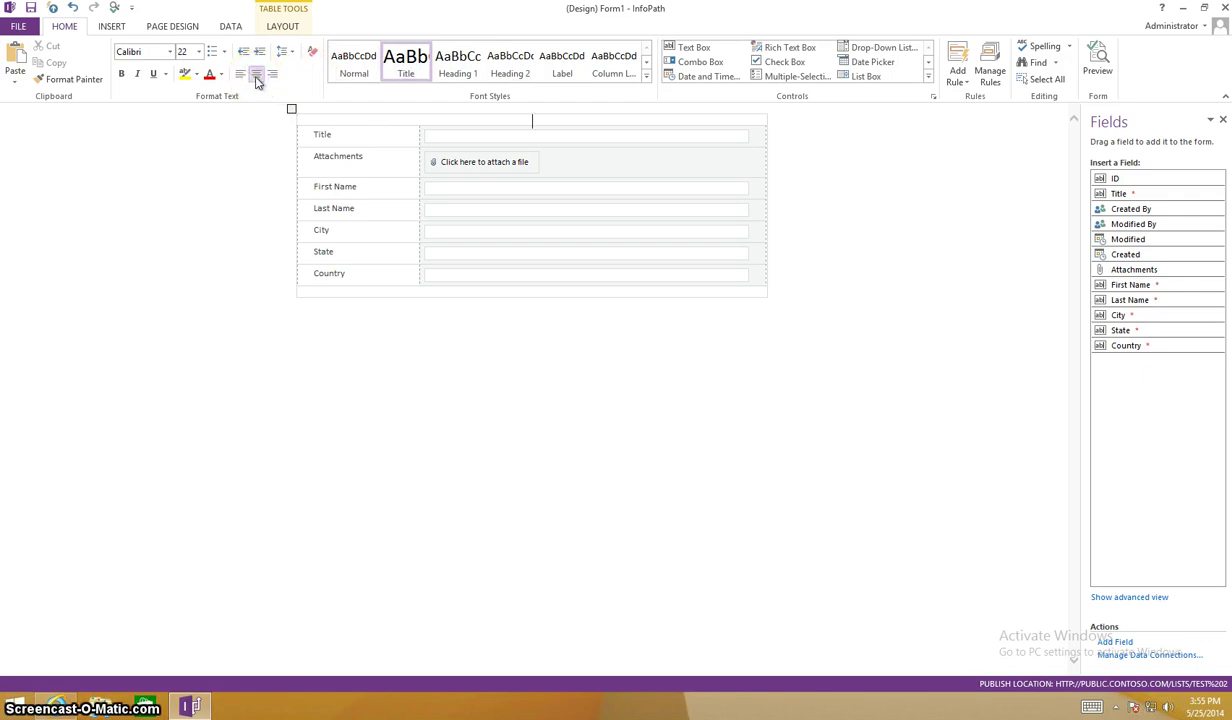
type("Test")
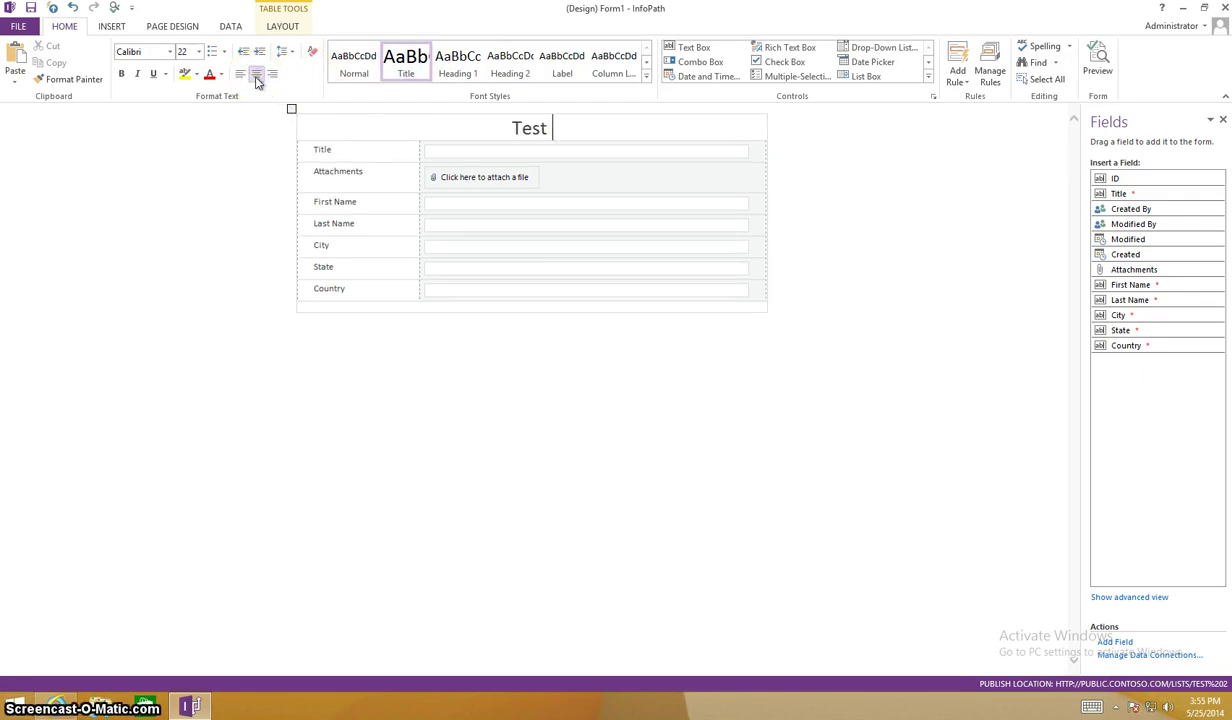
key("Left")
key("Left")
key("Left")
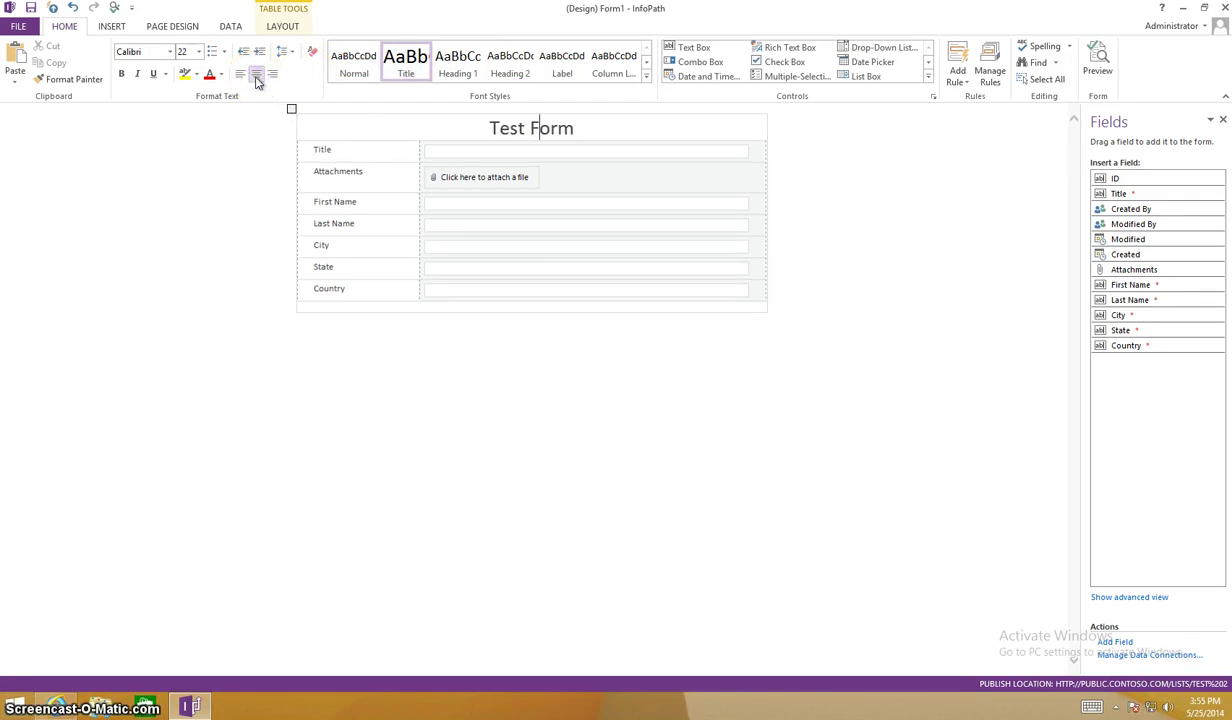
type("InfoP")
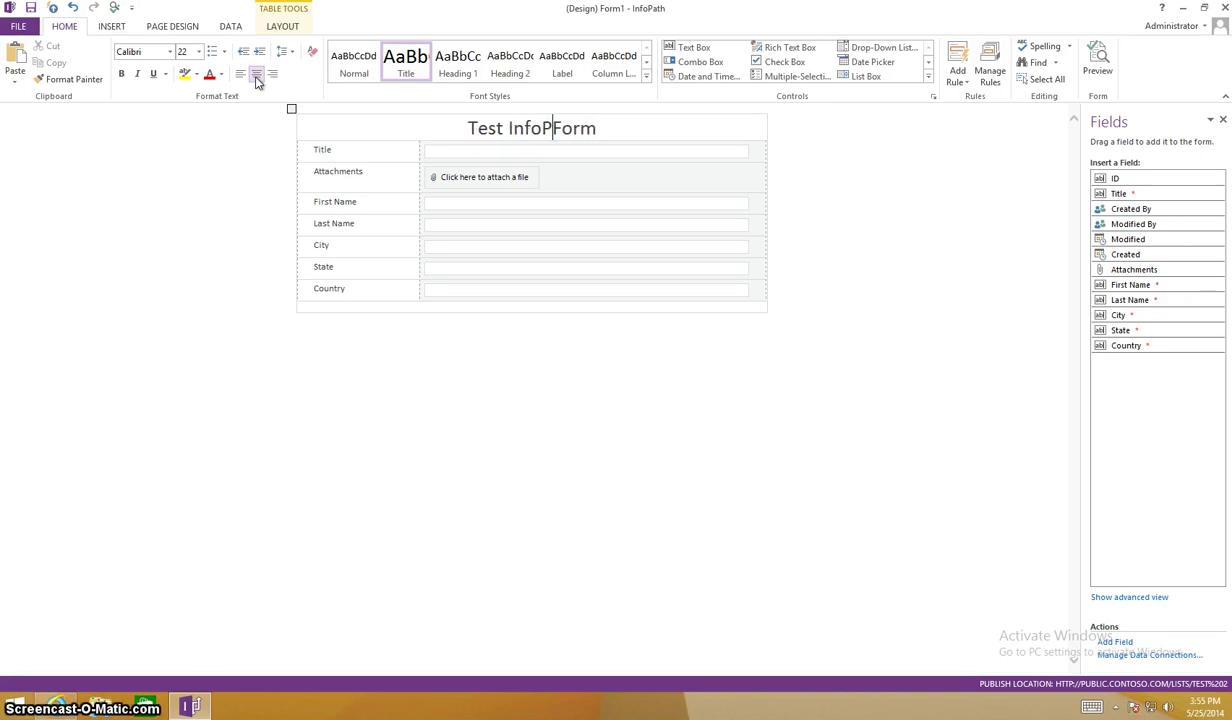
type("ath")
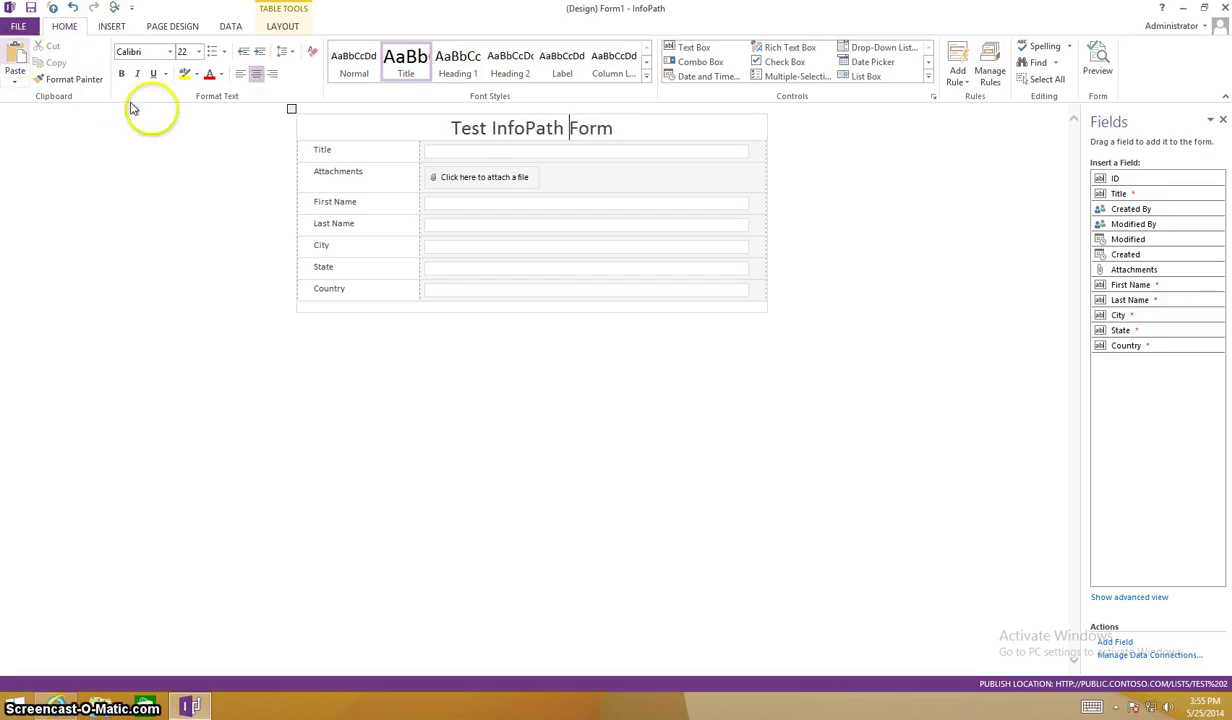
Set the form's field table to no borders and no background colour.
left_click(291, 109)
right_click(291, 111)
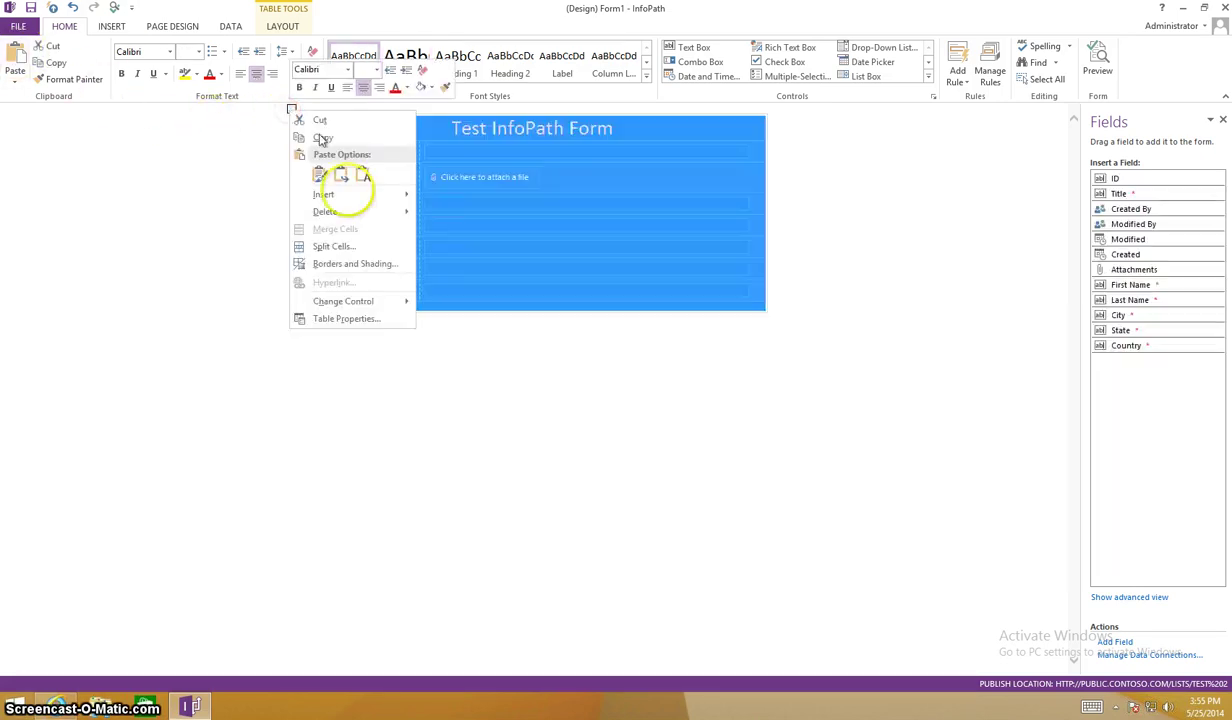
left_click(346, 268)
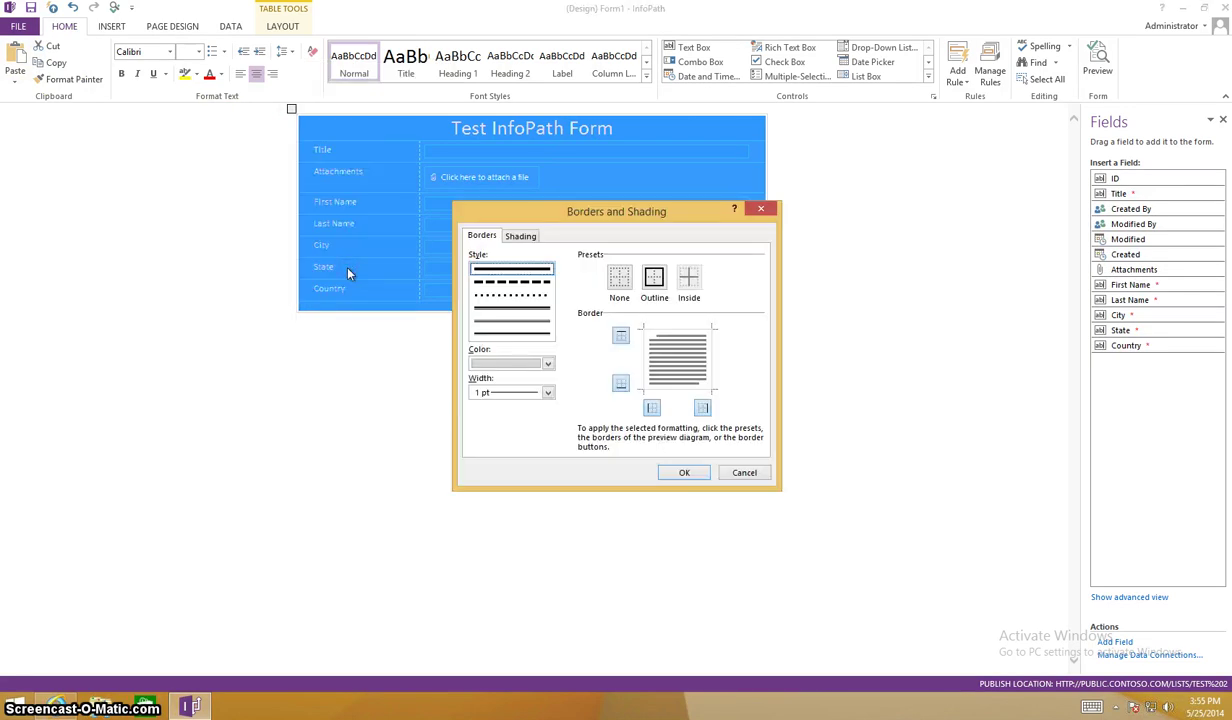
left_click(619, 278)
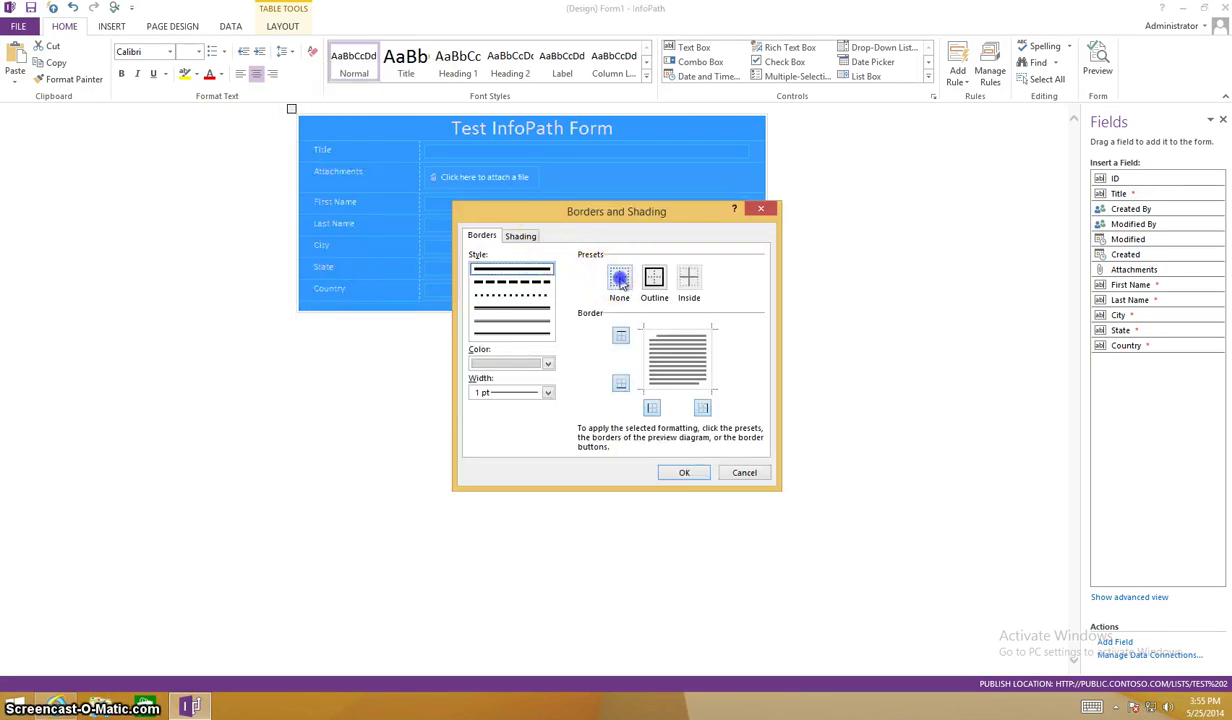
left_click(521, 235)
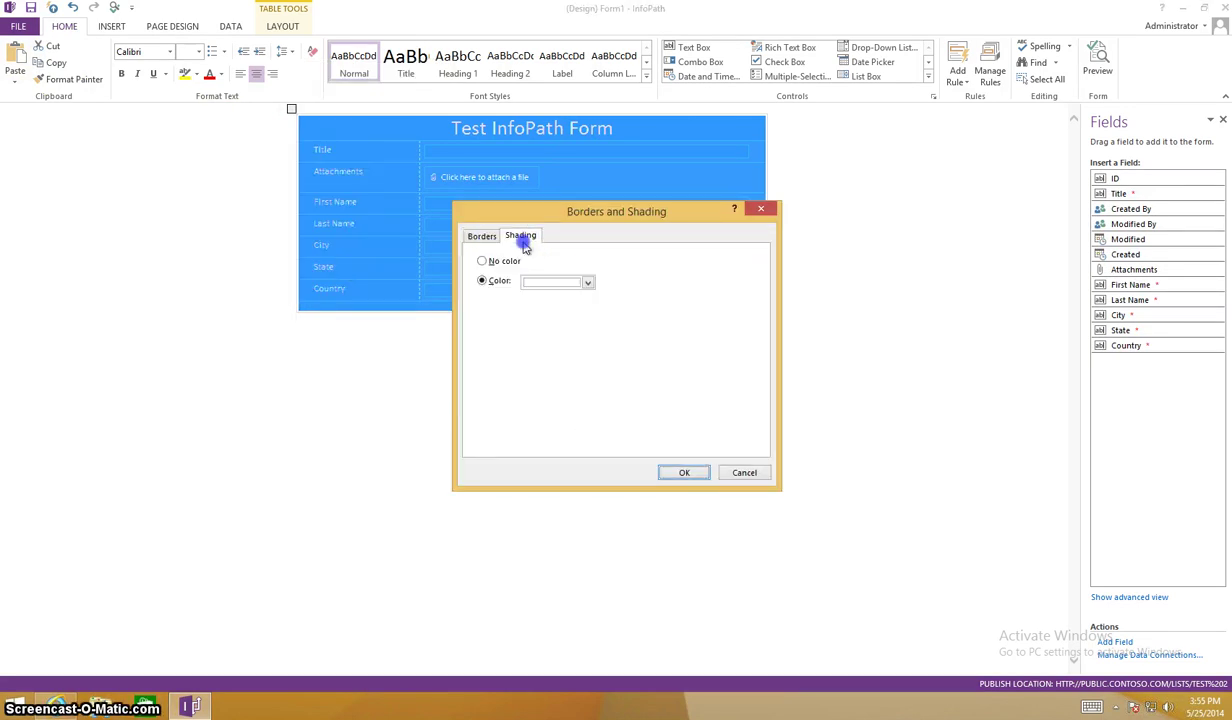
left_click(510, 262)
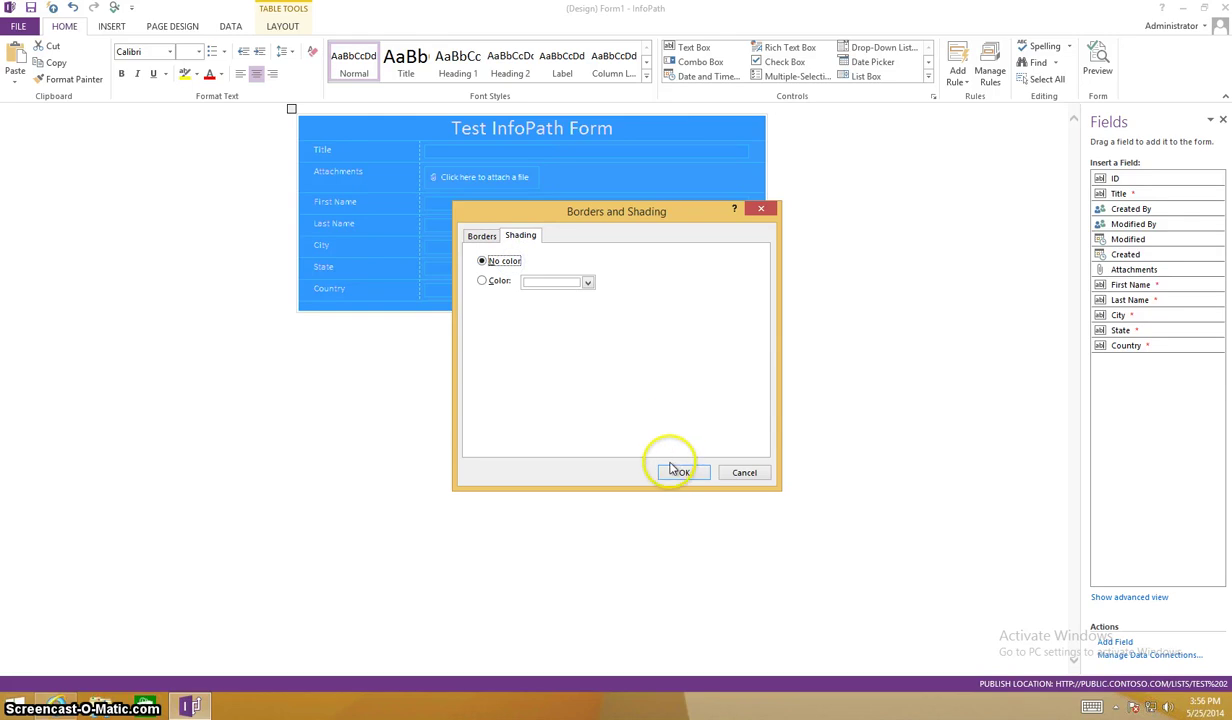
left_click(672, 475)
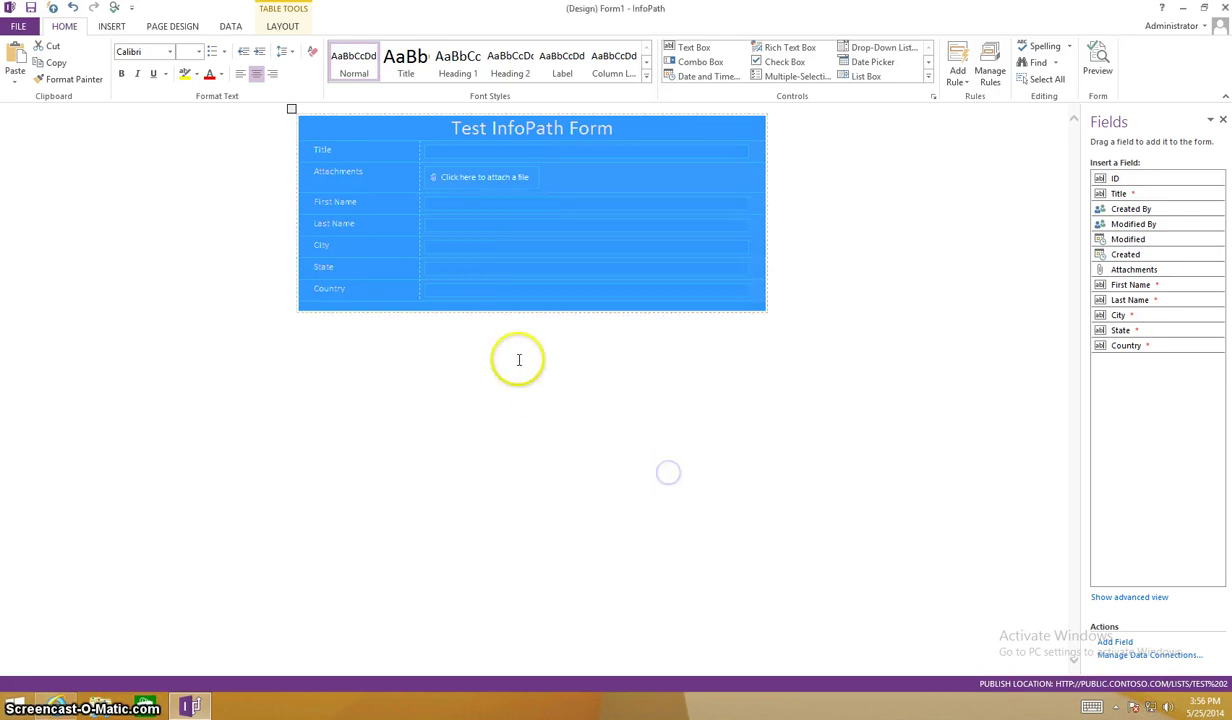
left_click(490, 310)
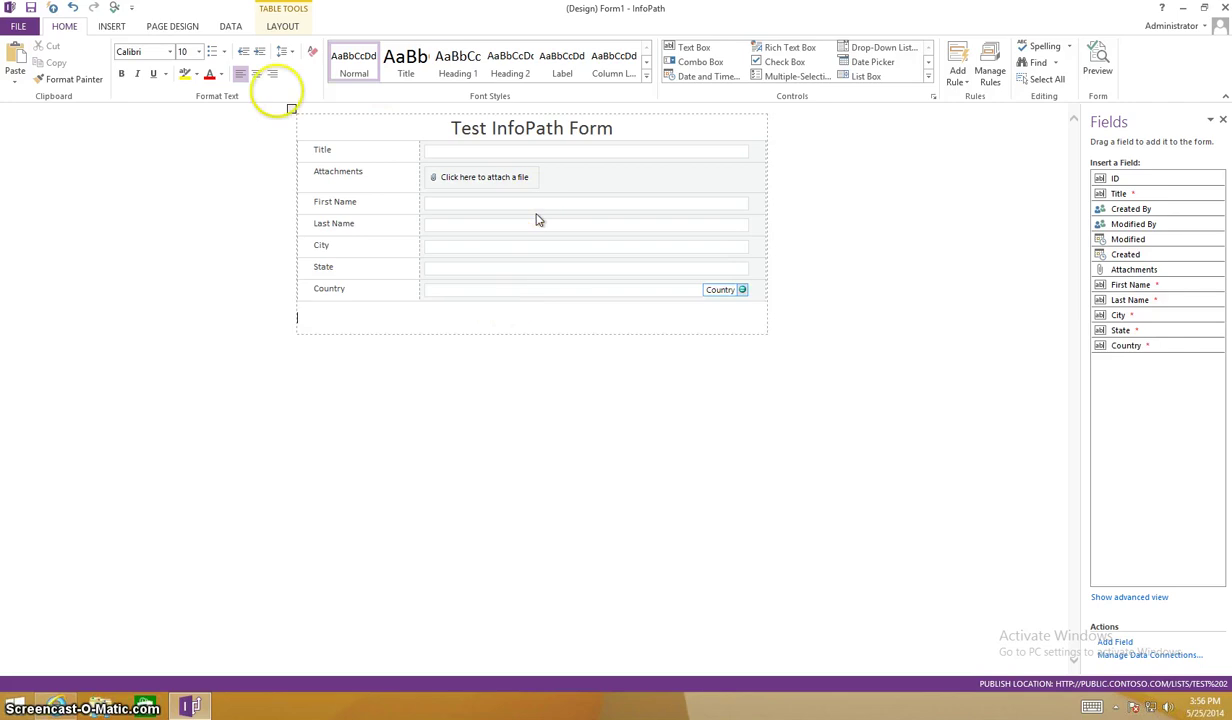
Insert two buttons side by side below the form table.
left_click(928, 77)
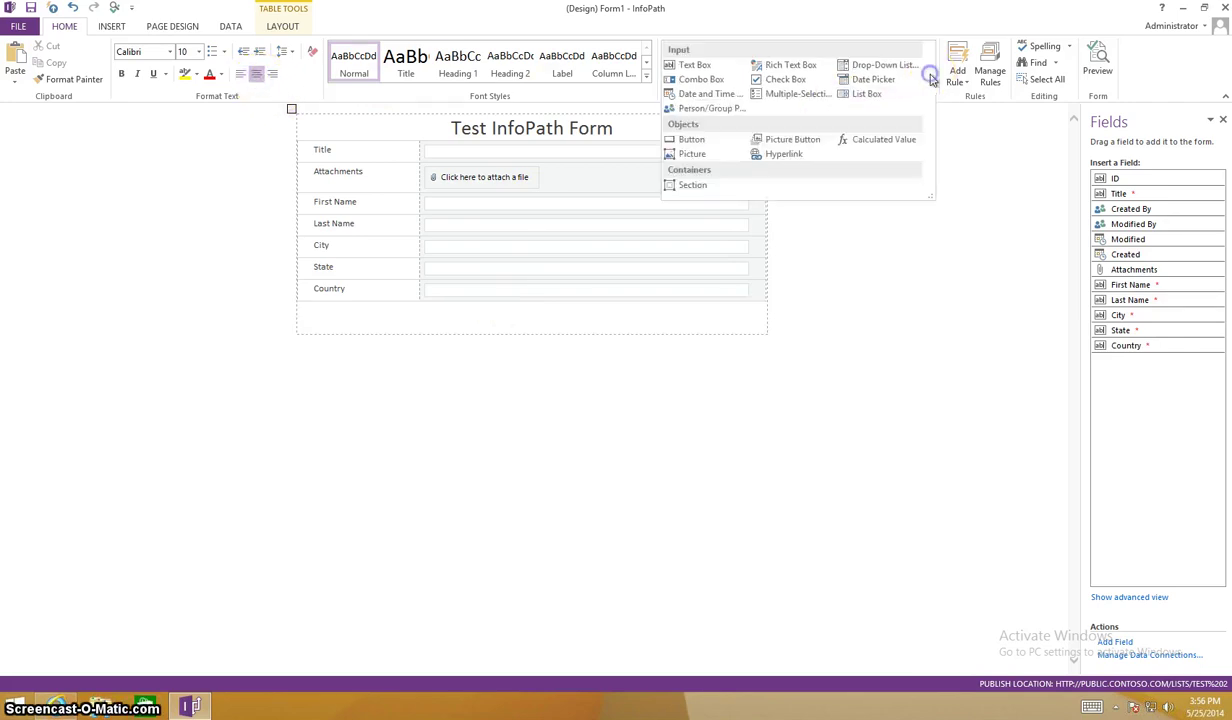
left_click(689, 140)
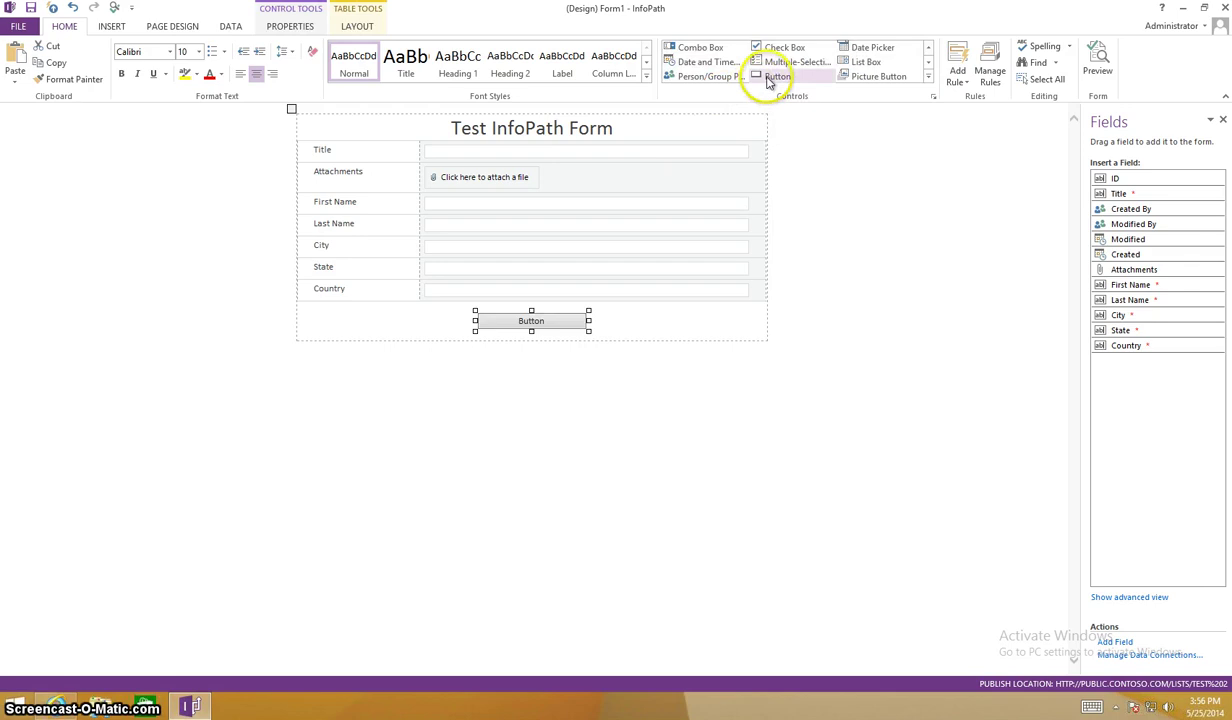
left_click(777, 76)
Label the first button Submit and the second button Cancel.
left_click(498, 319)
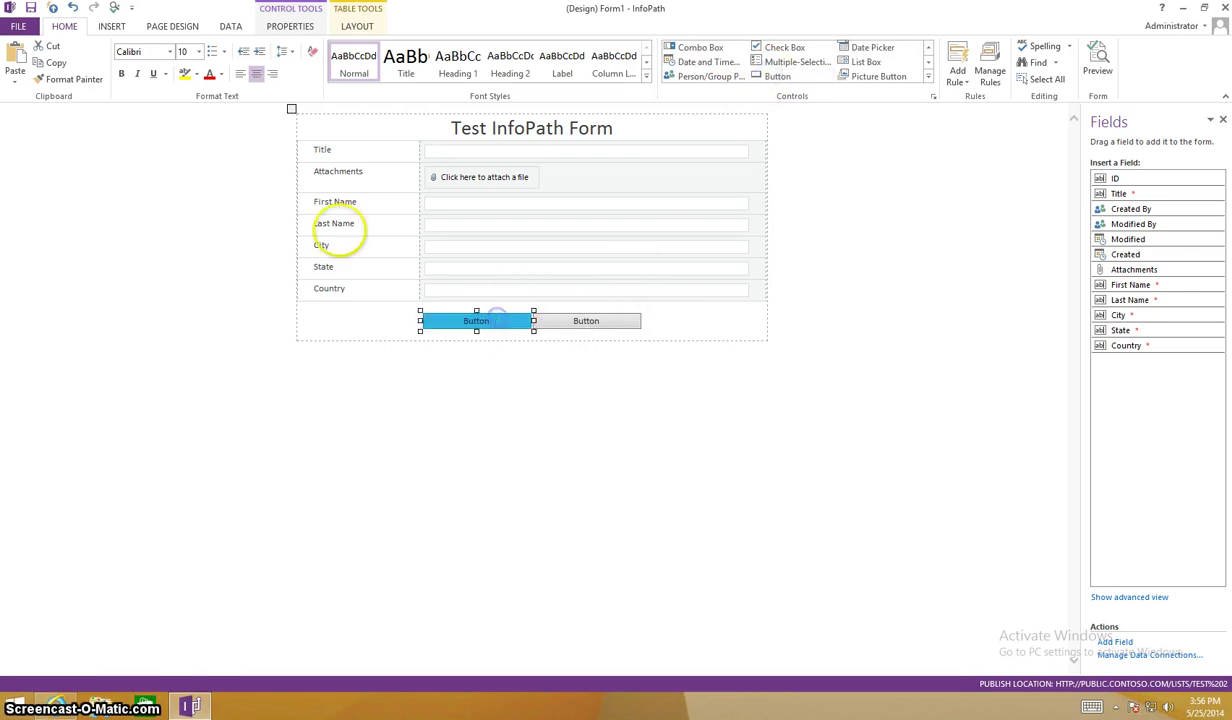
left_click(272, 27)
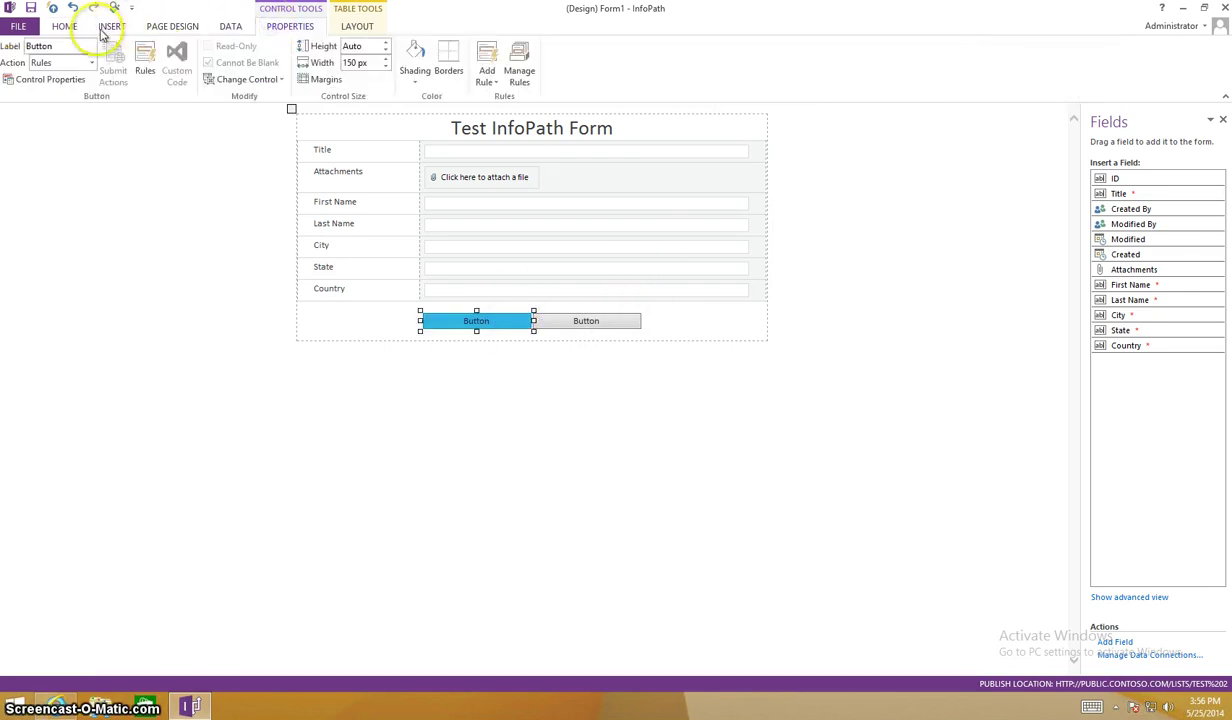
left_click(75, 48)
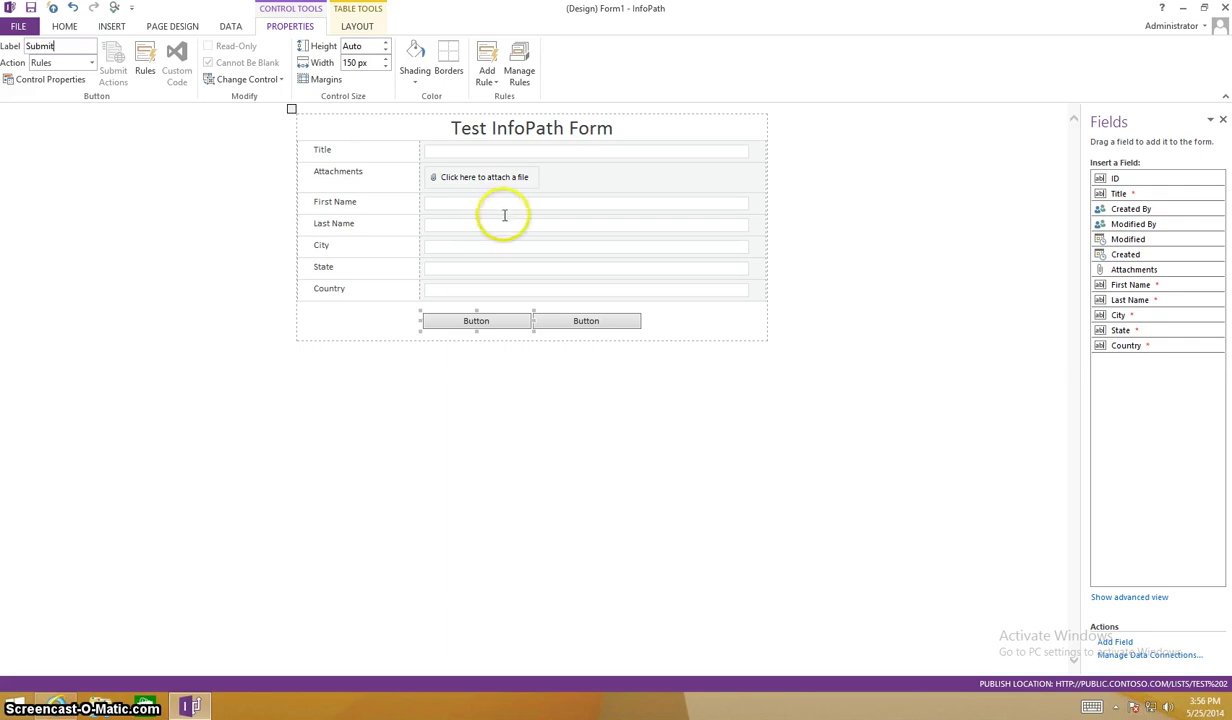
left_click(567, 331)
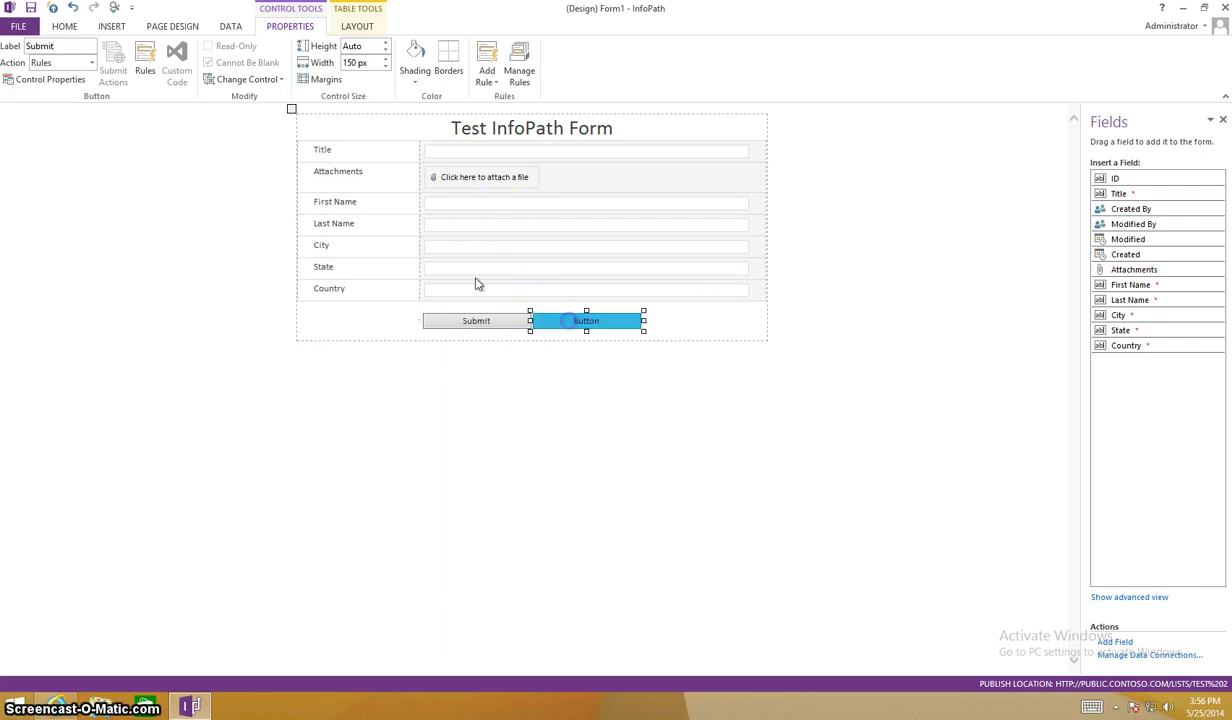
left_click(53, 47)
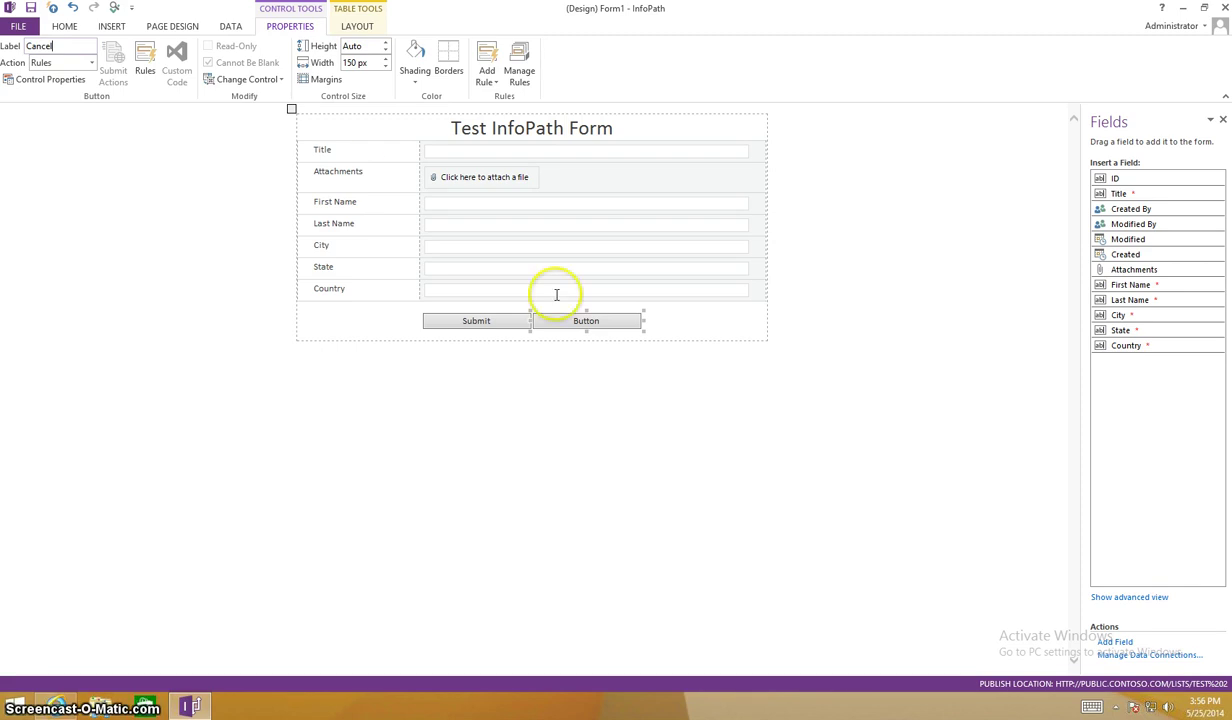
left_click(660, 324)
key("Left")
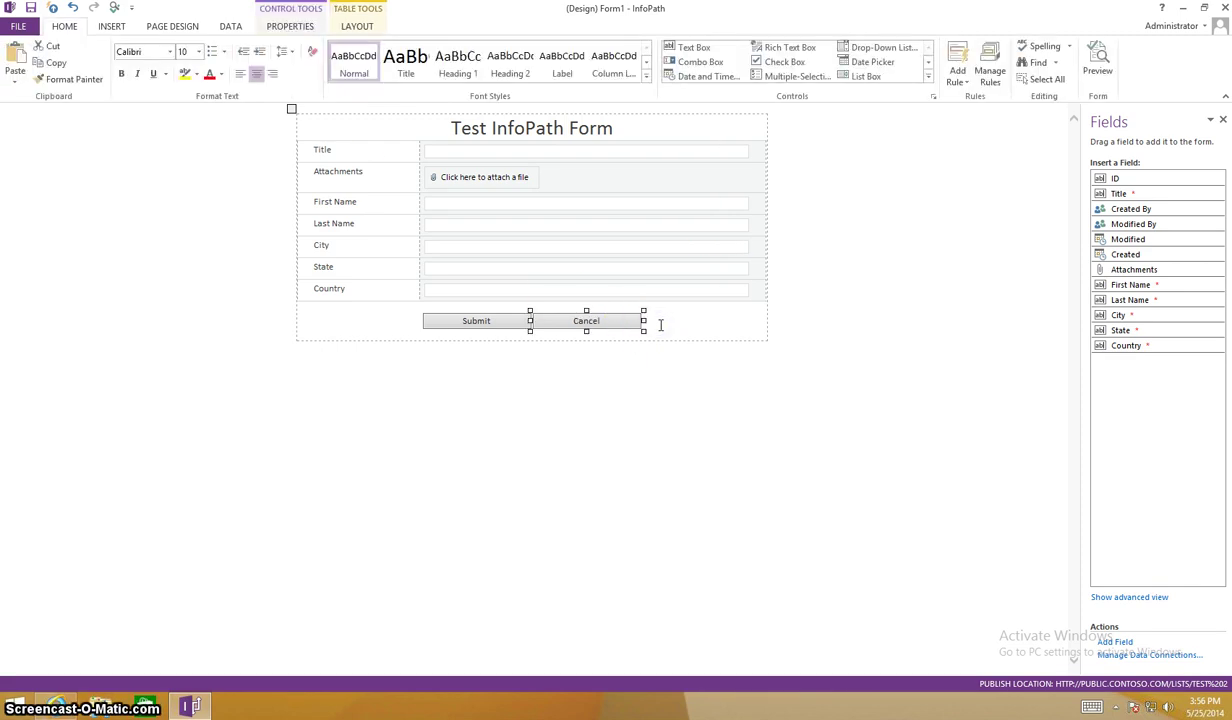
key("Left")
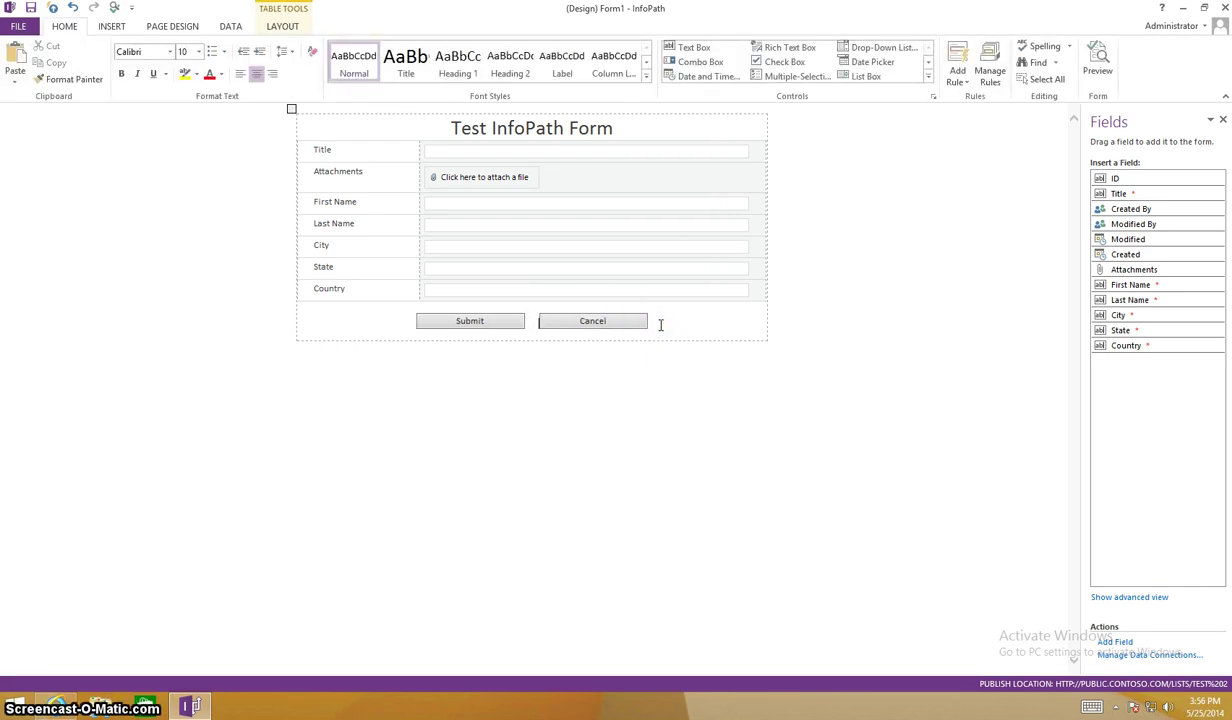
Create a new action rule named Submit on the Submit button.
left_click(505, 325)
left_click(988, 72)
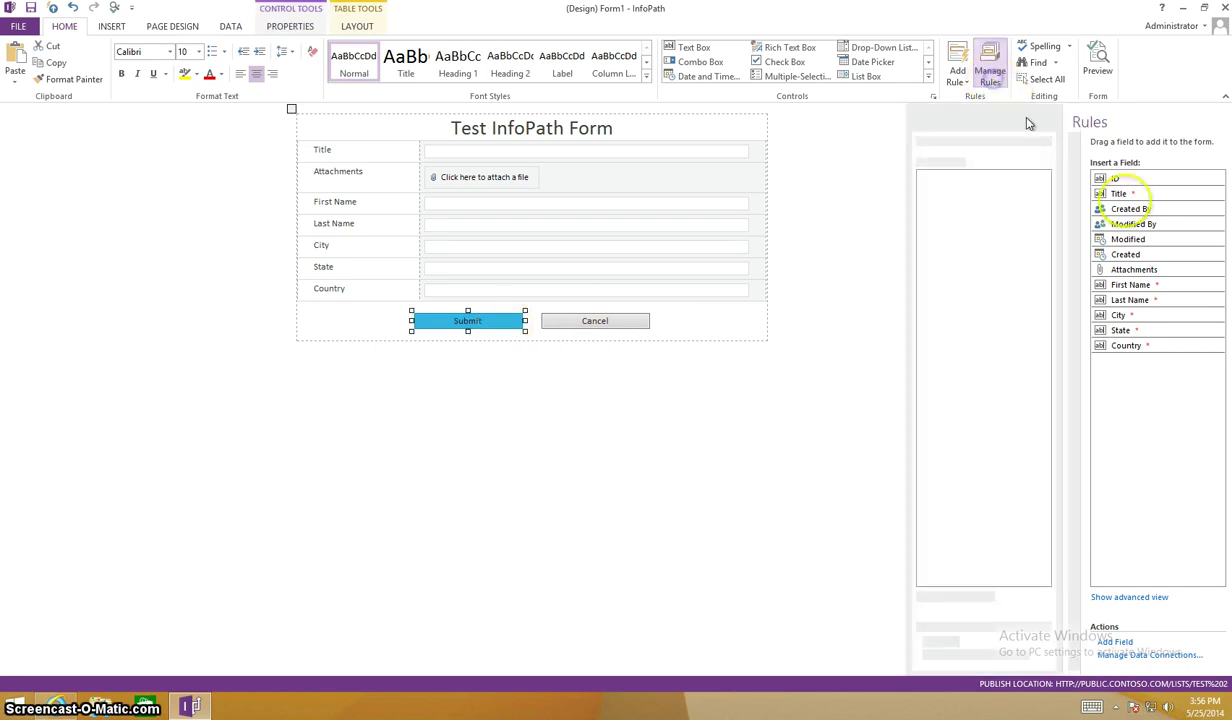
left_click(1104, 248)
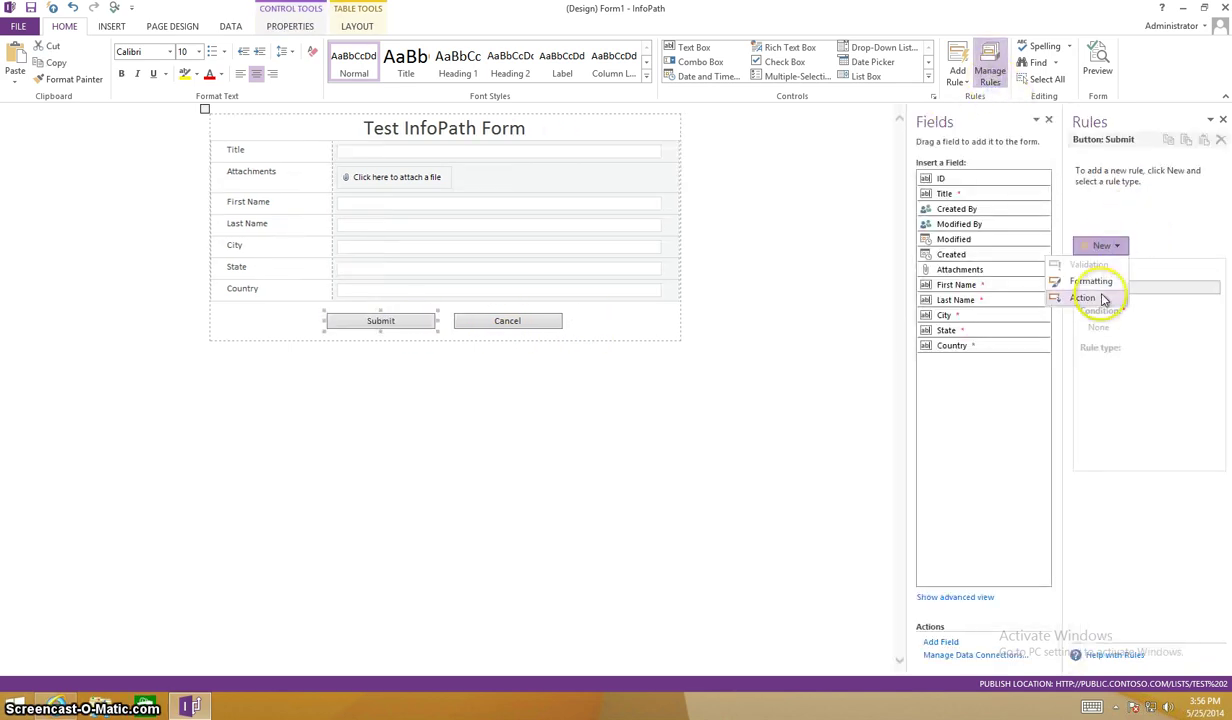
left_click(1102, 298)
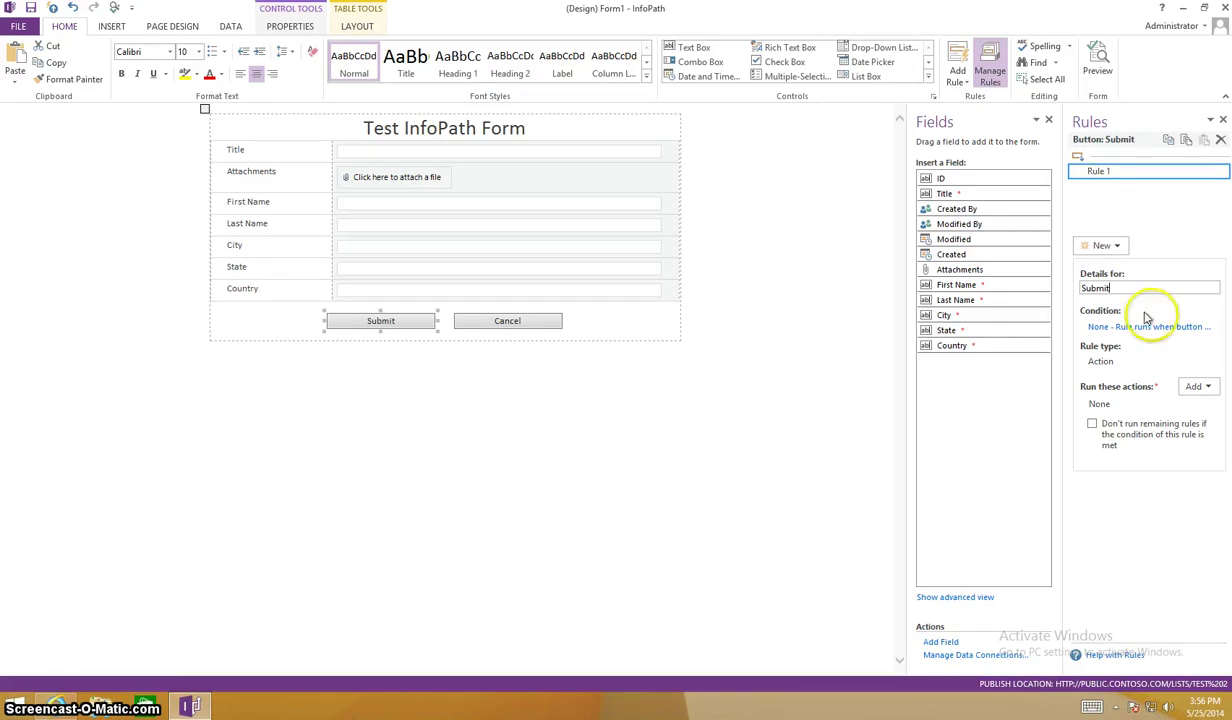
type("Submit")
Add 'Submit data' via the Main Data Connection and 'Close the form' actions to the rule.
left_click(1195, 386)
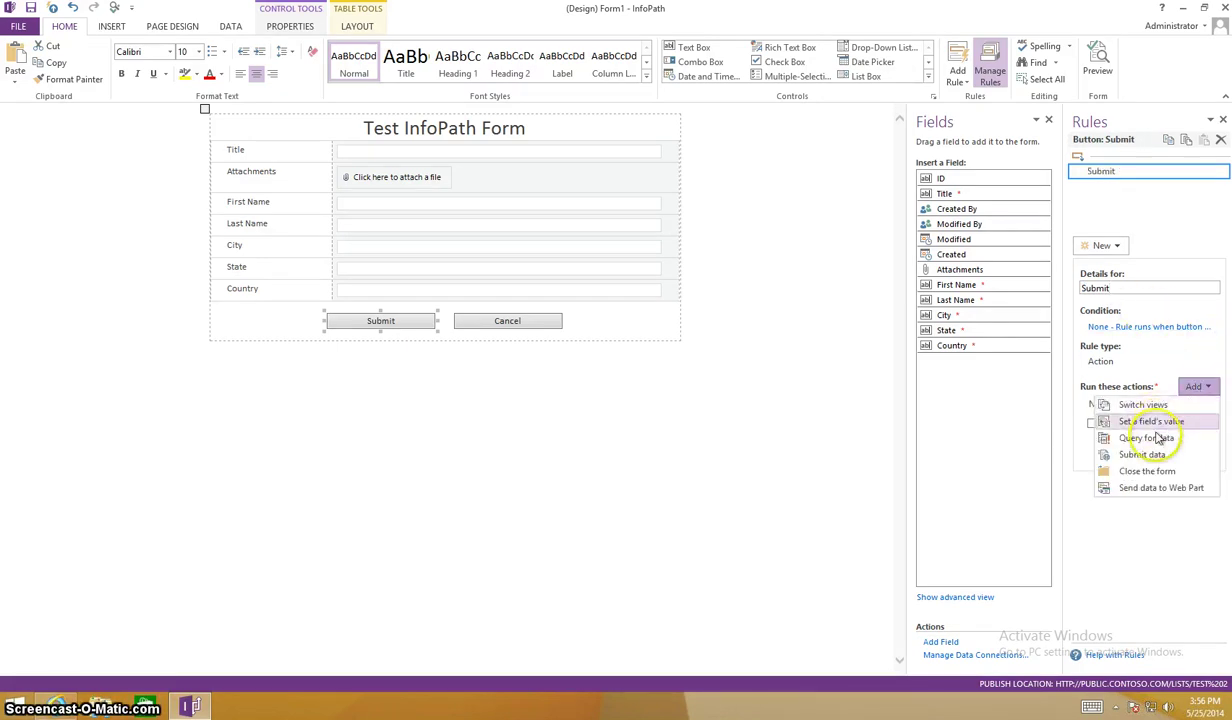
left_click(1142, 455)
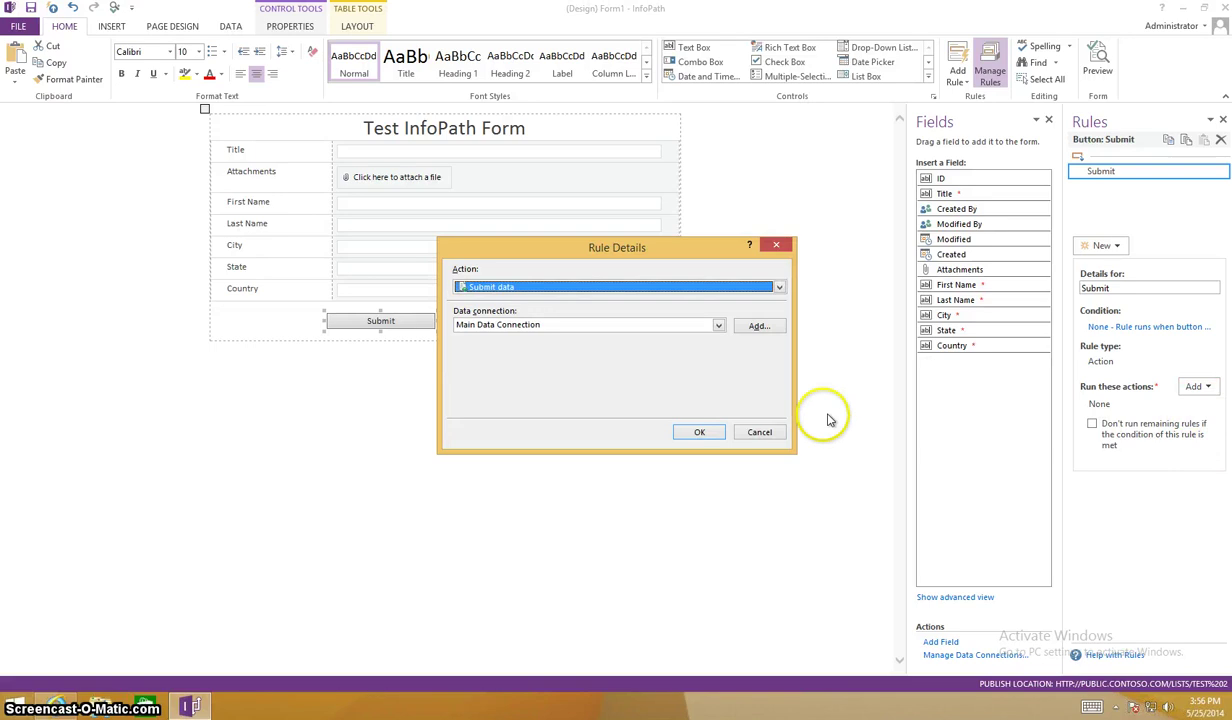
left_click(712, 432)
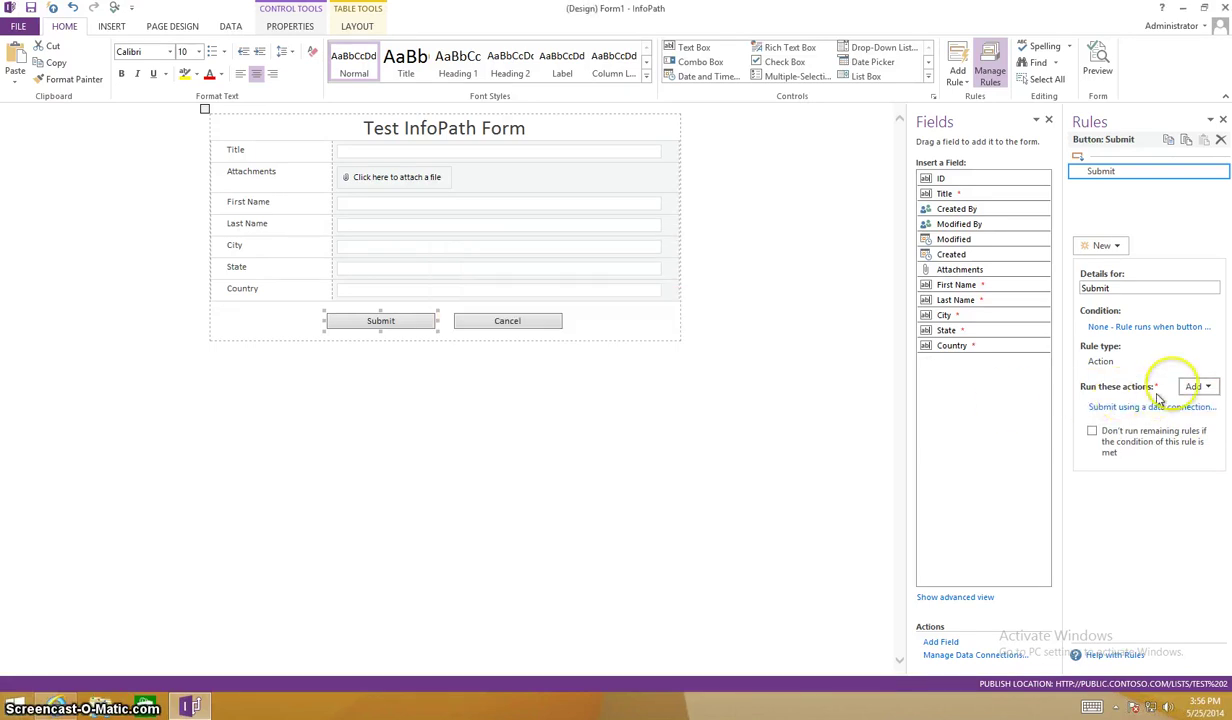
left_click(1190, 387)
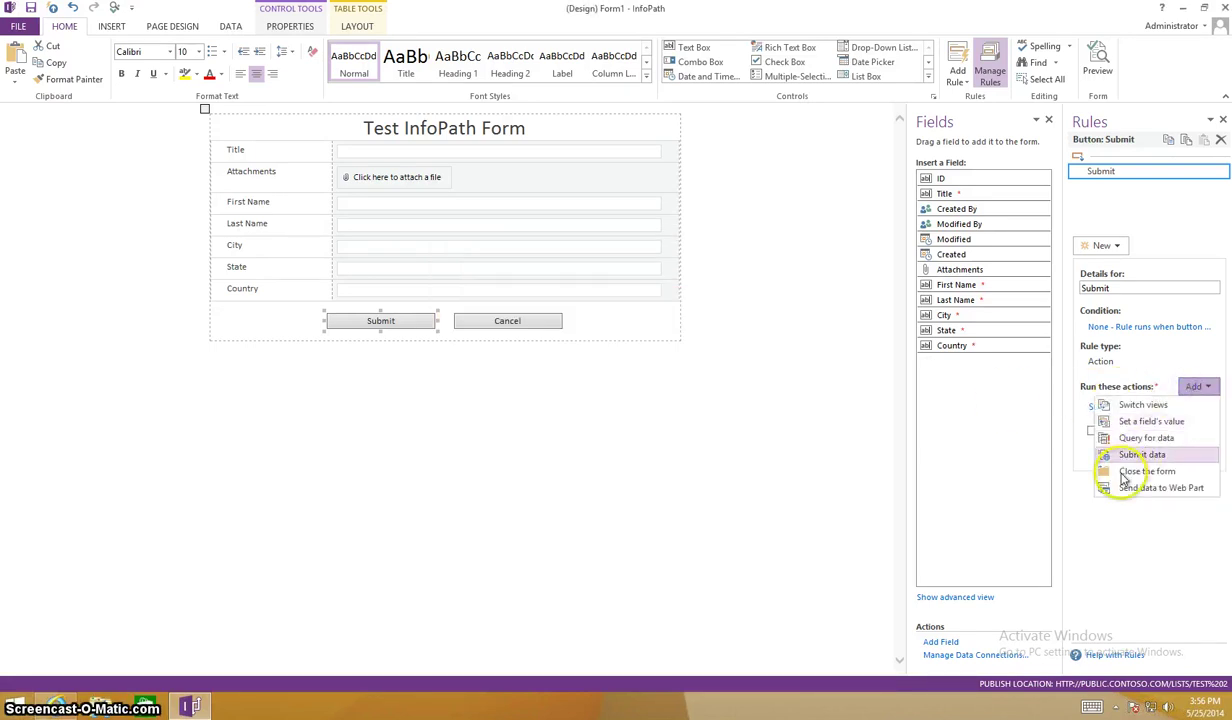
left_click(1121, 473)
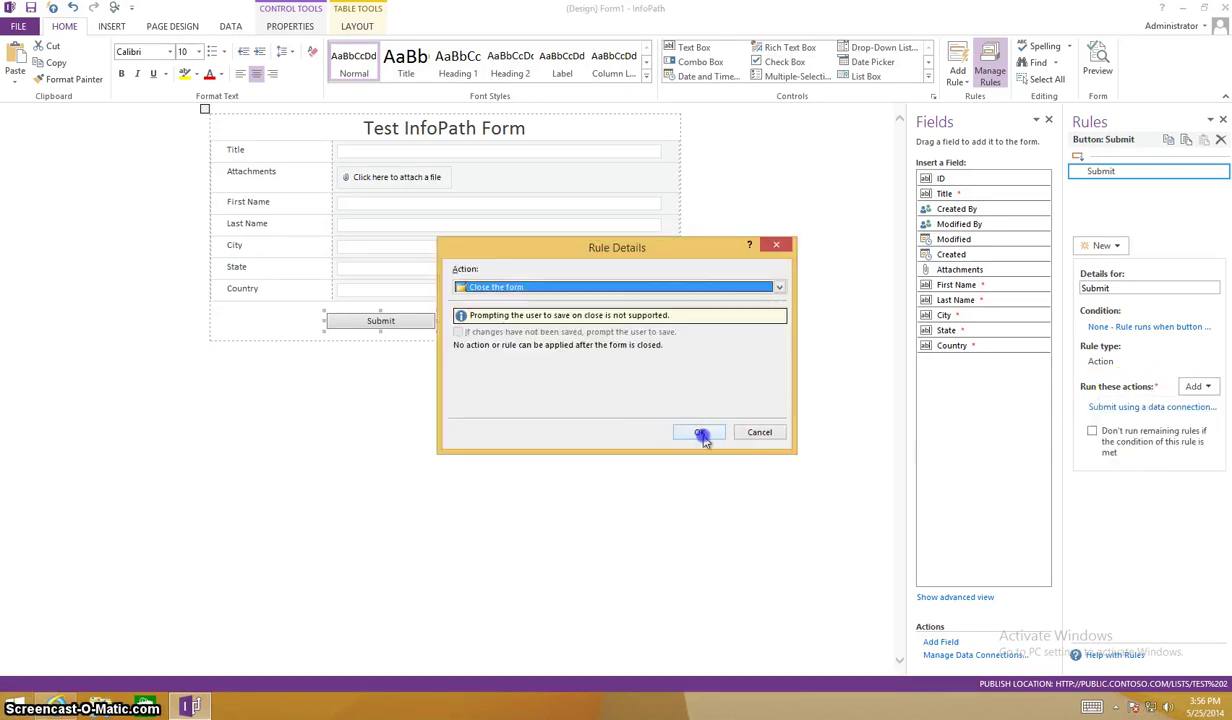
left_click(703, 434)
left_click(545, 324)
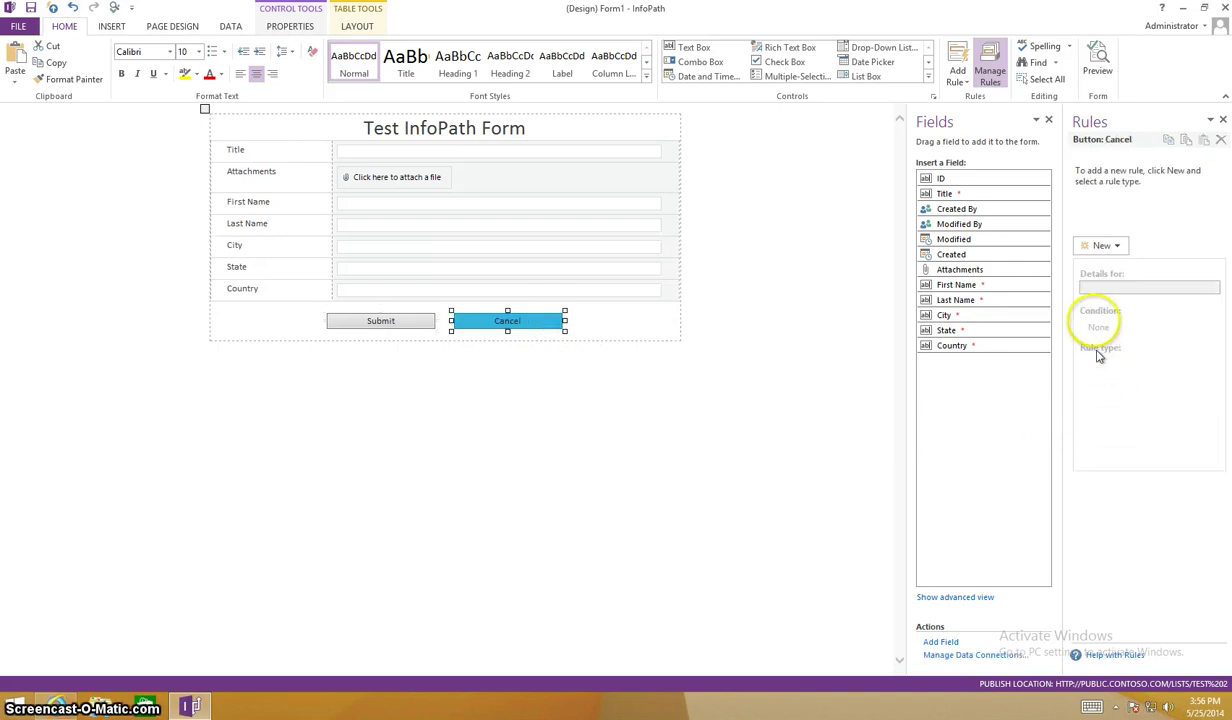
Create an action rule named Cancel on the Cancel button that closes the form.
left_click(1101, 246)
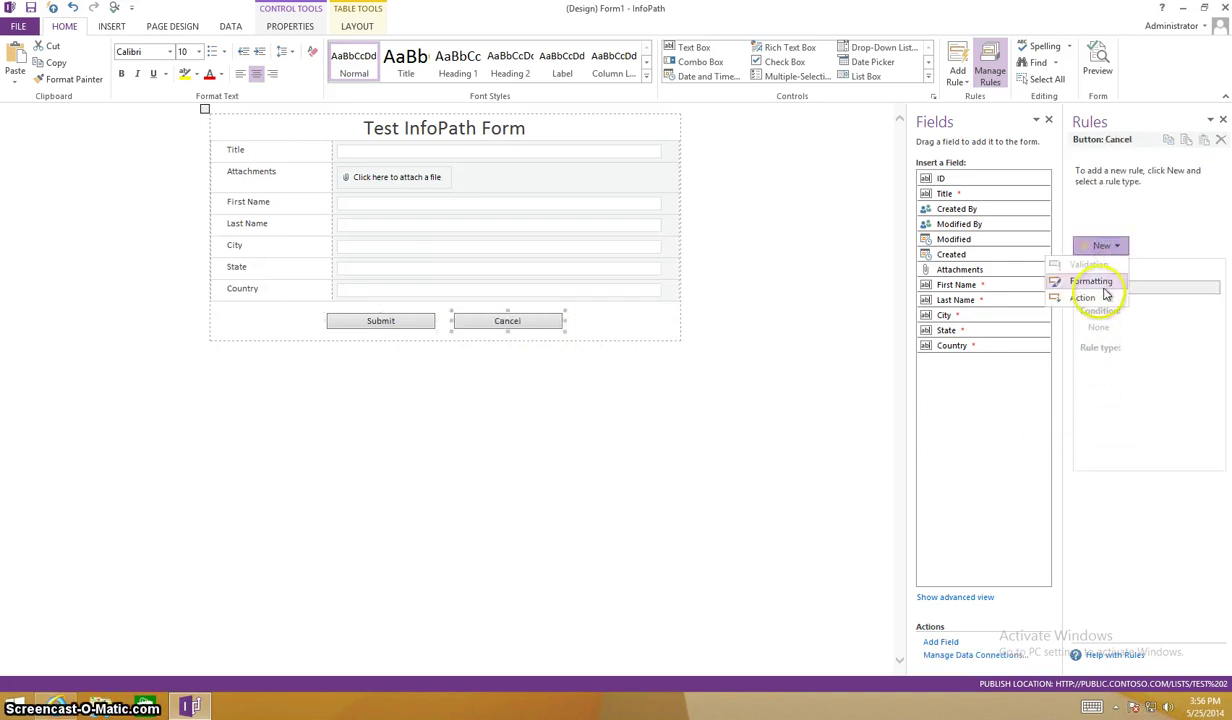
left_click(1104, 297)
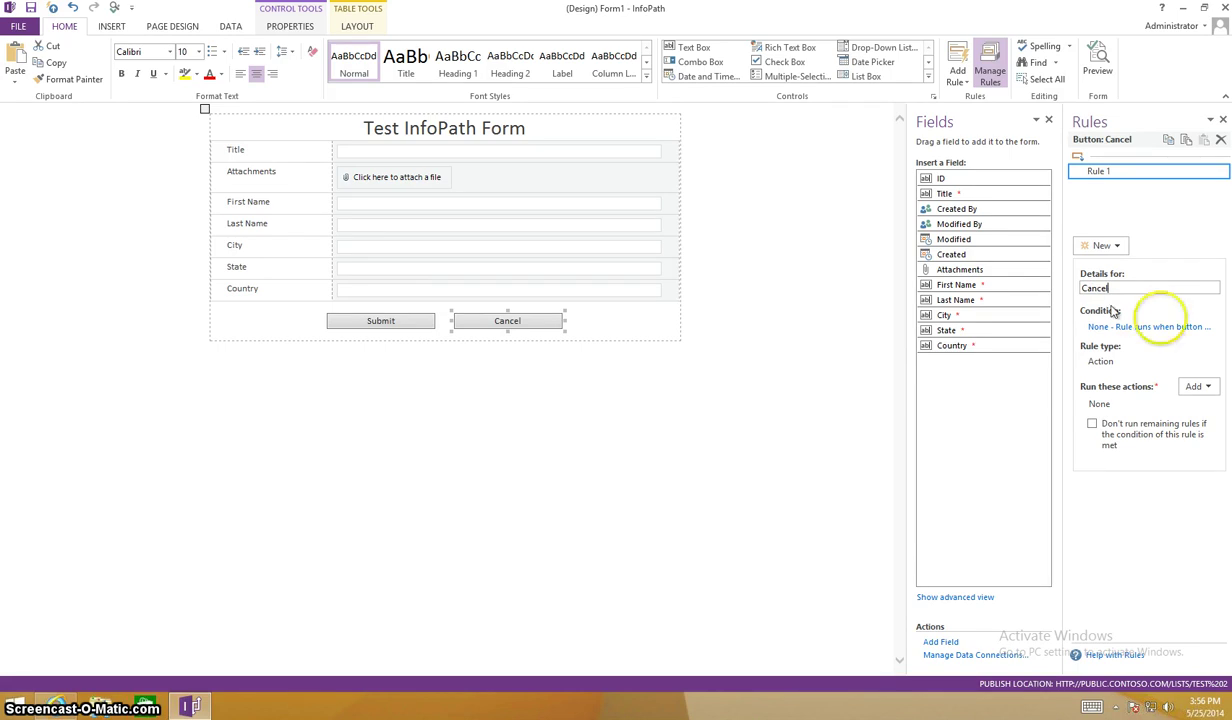
type("Cancel")
left_click(1193, 386)
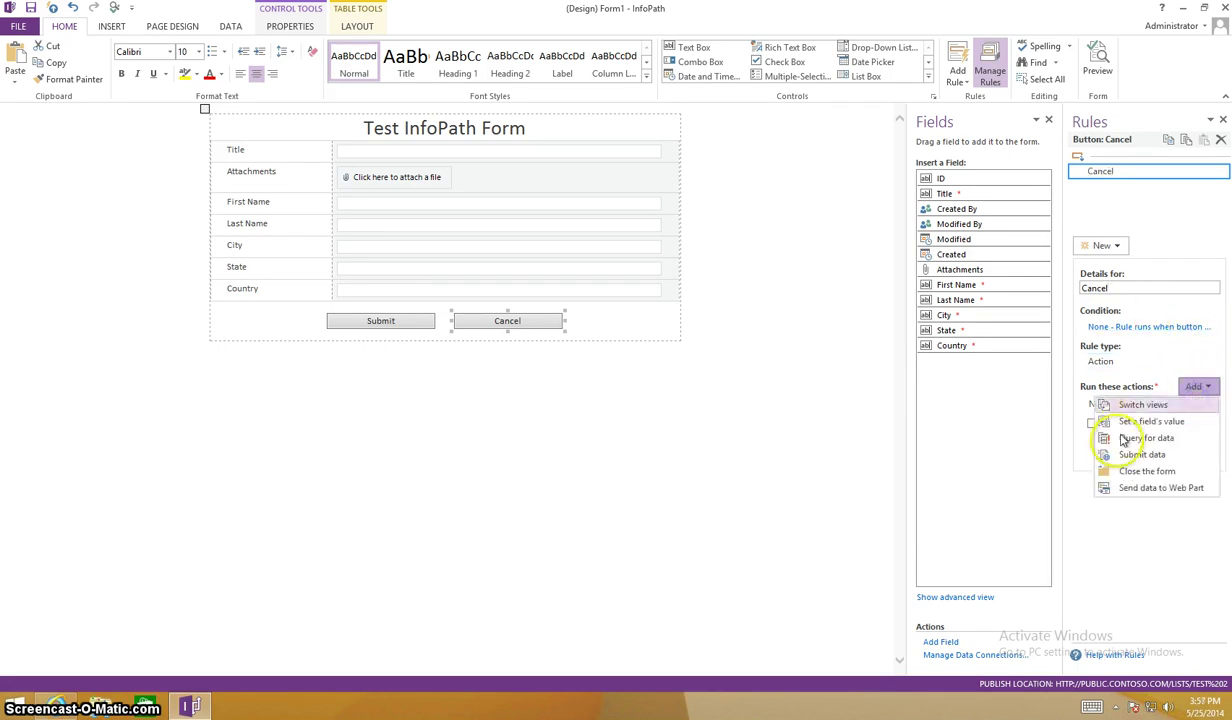
left_click(1126, 471)
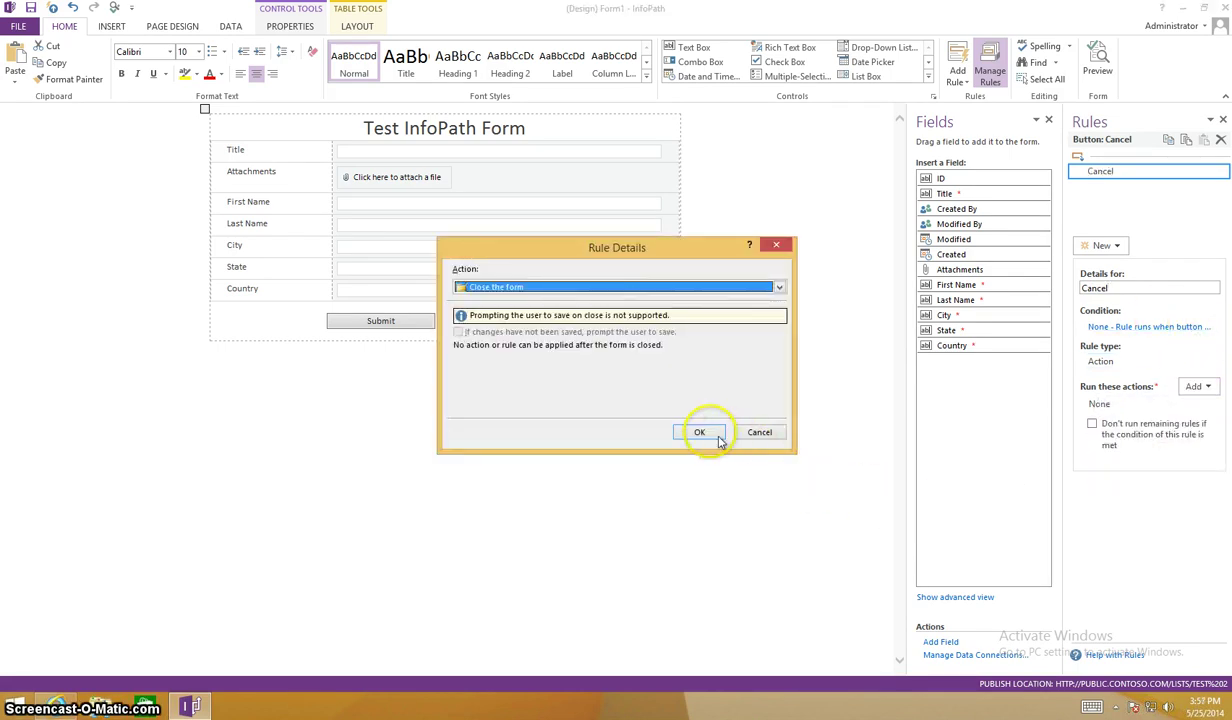
left_click(704, 432)
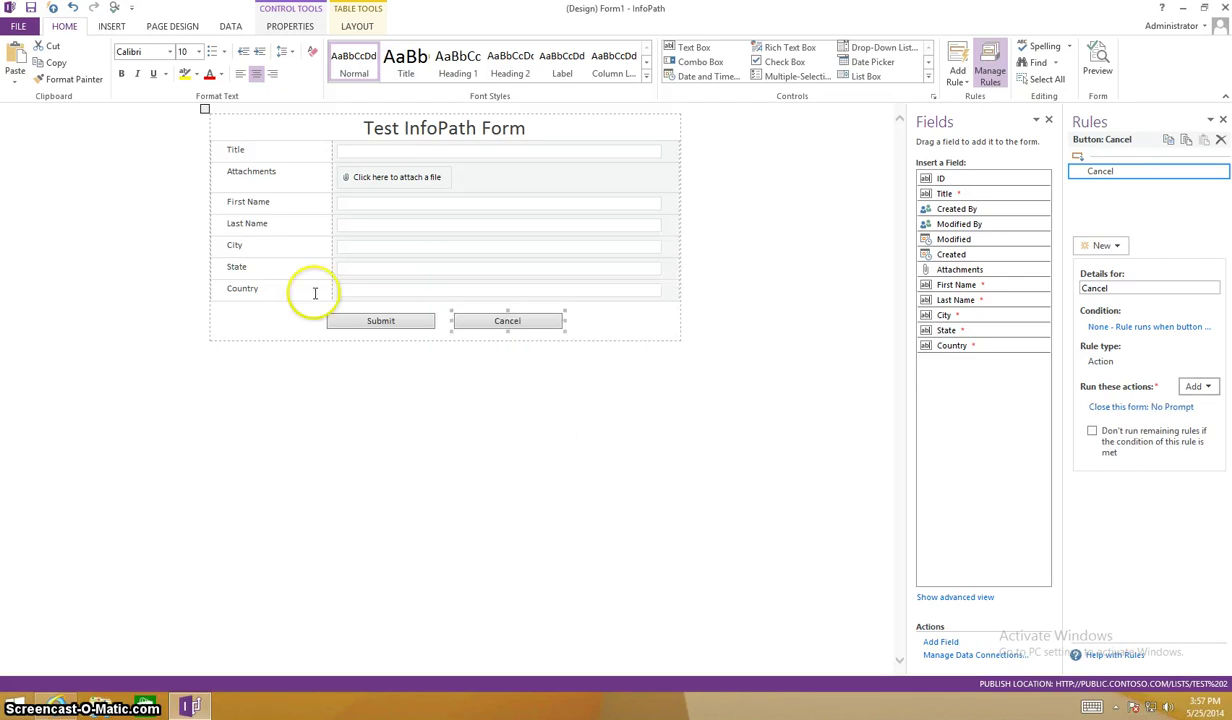
Quick Publish the form and preview it as the Test 2 list's new-item form.
left_click(50, 8)
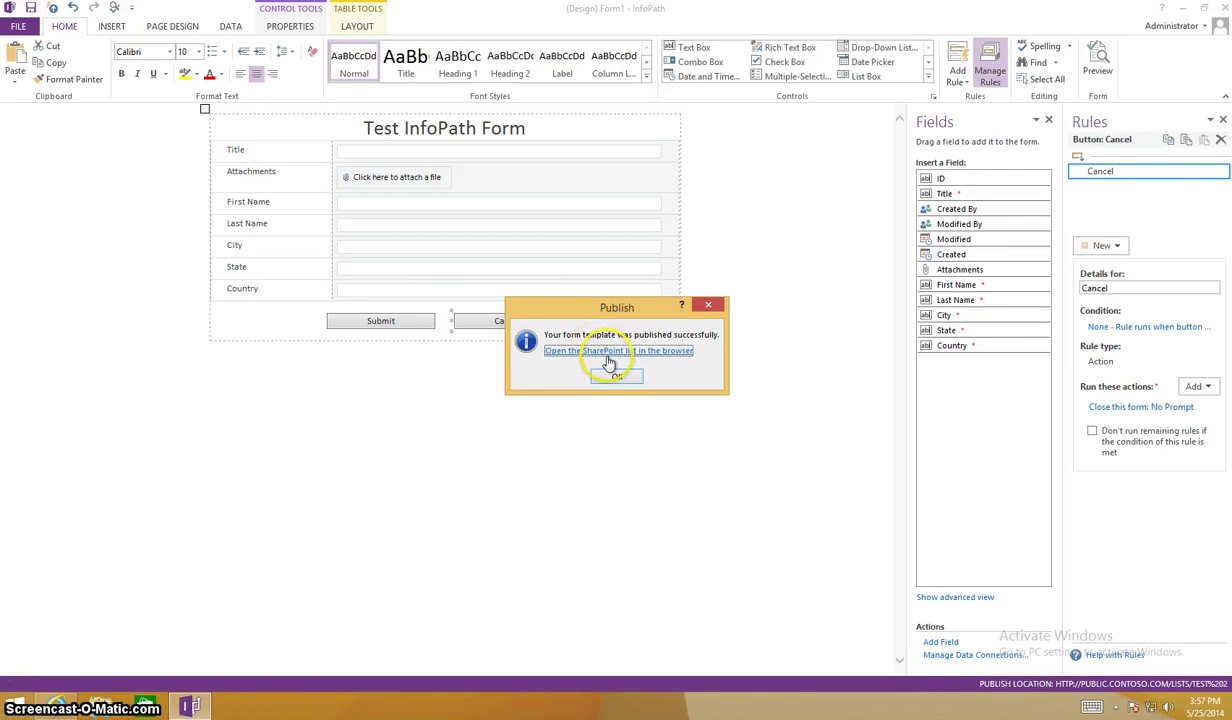
left_click(607, 351)
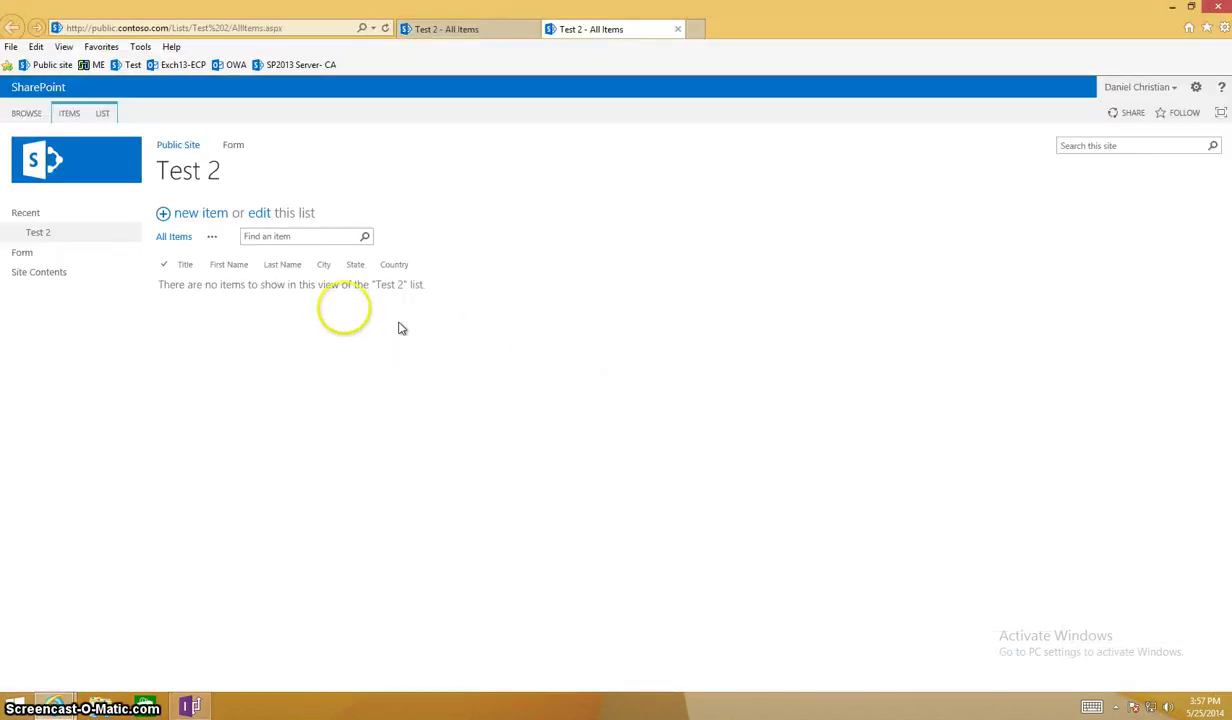
left_click(182, 216)
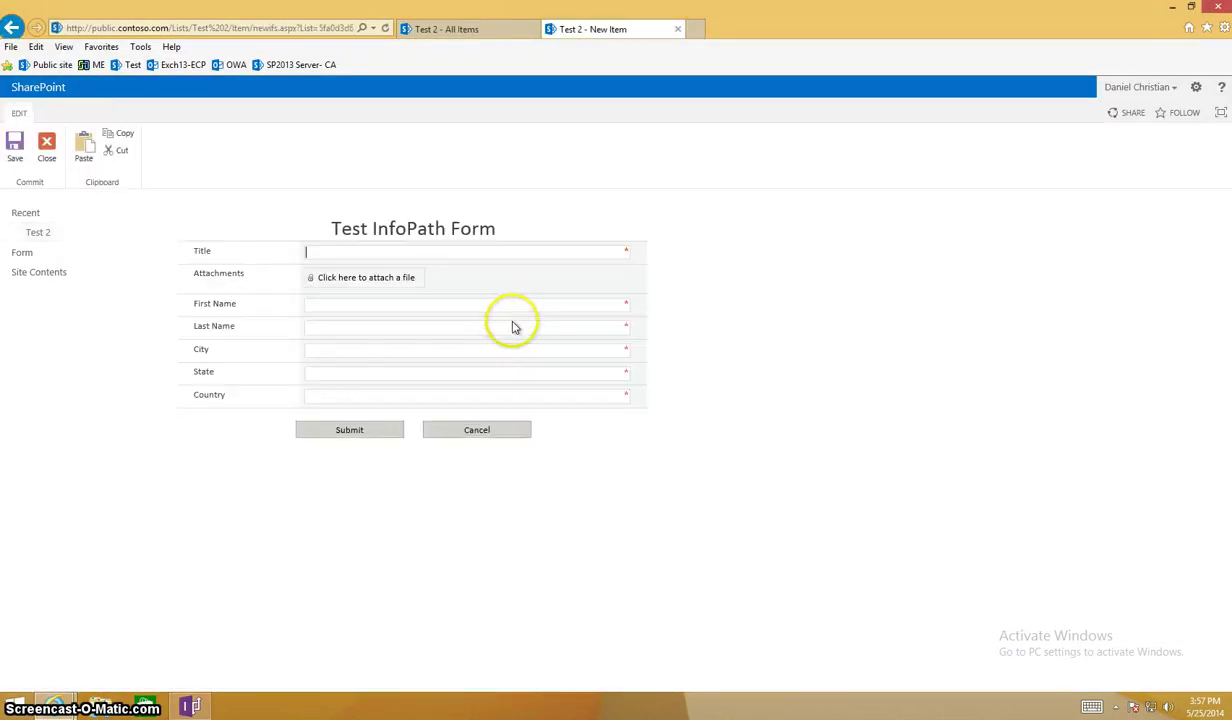
left_click(679, 30)
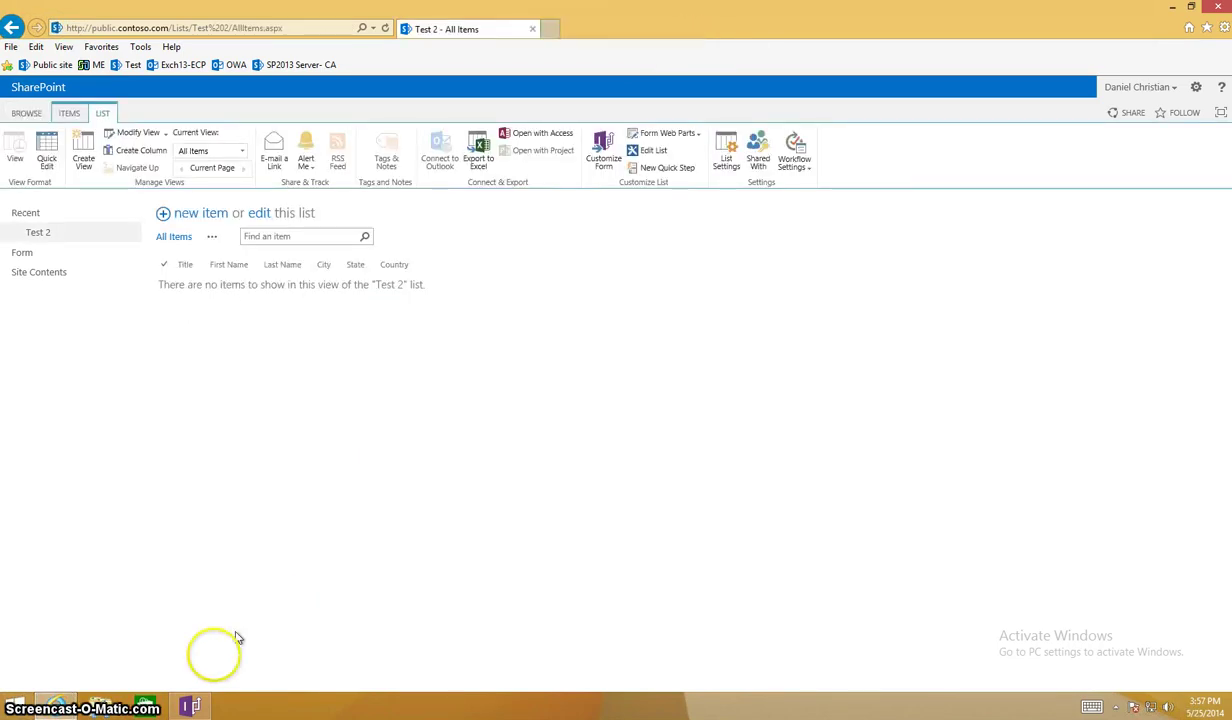
left_click(190, 706)
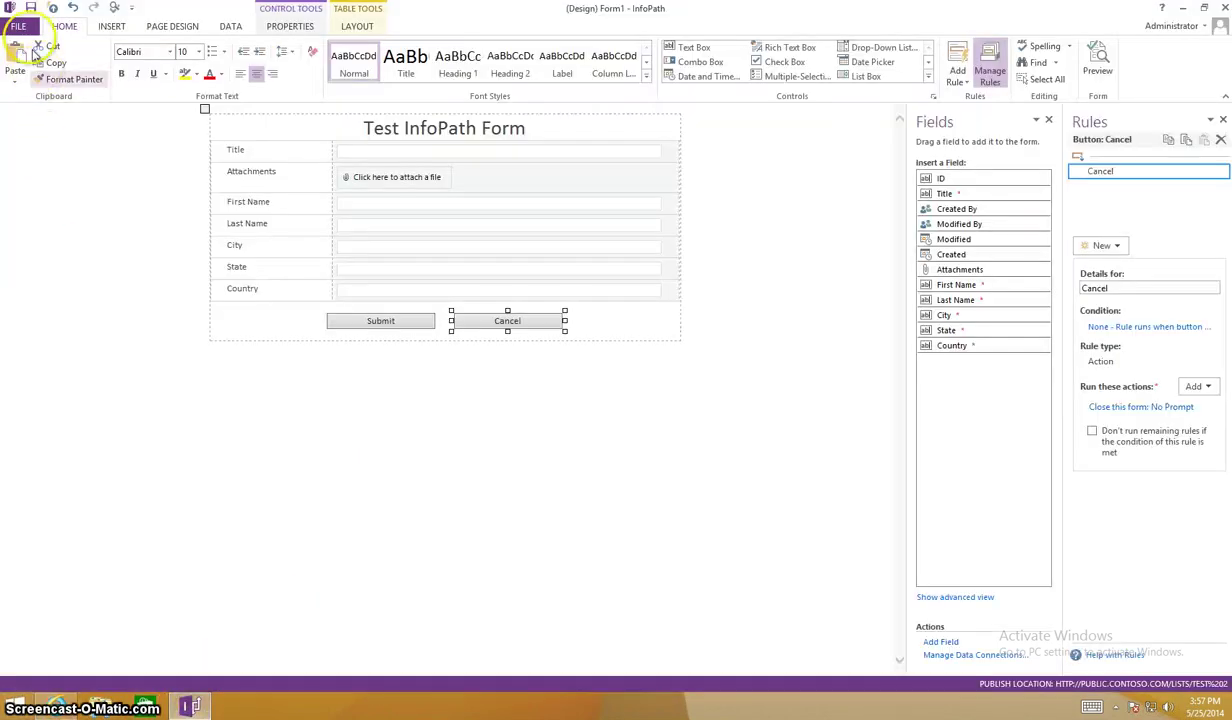
Turn off 'Show InfoPath commands in Ribbon or toolbar' in Form Options.
left_click(25, 26)
left_click(140, 462)
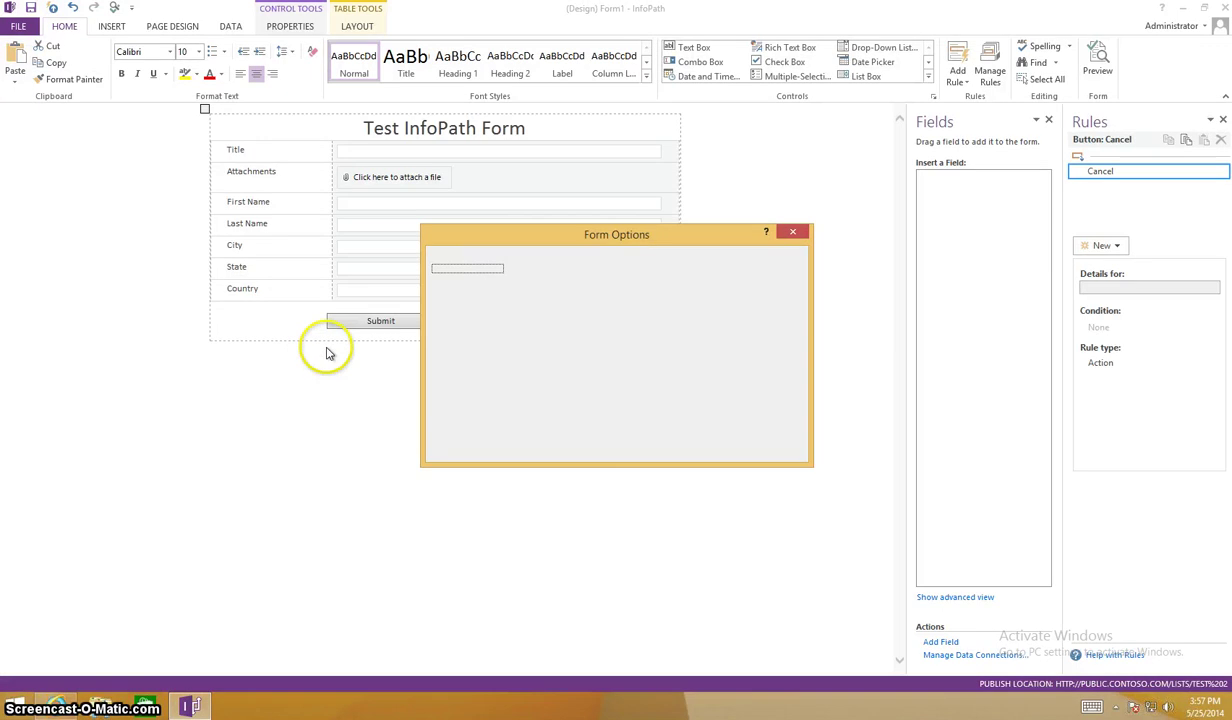
left_click(545, 303)
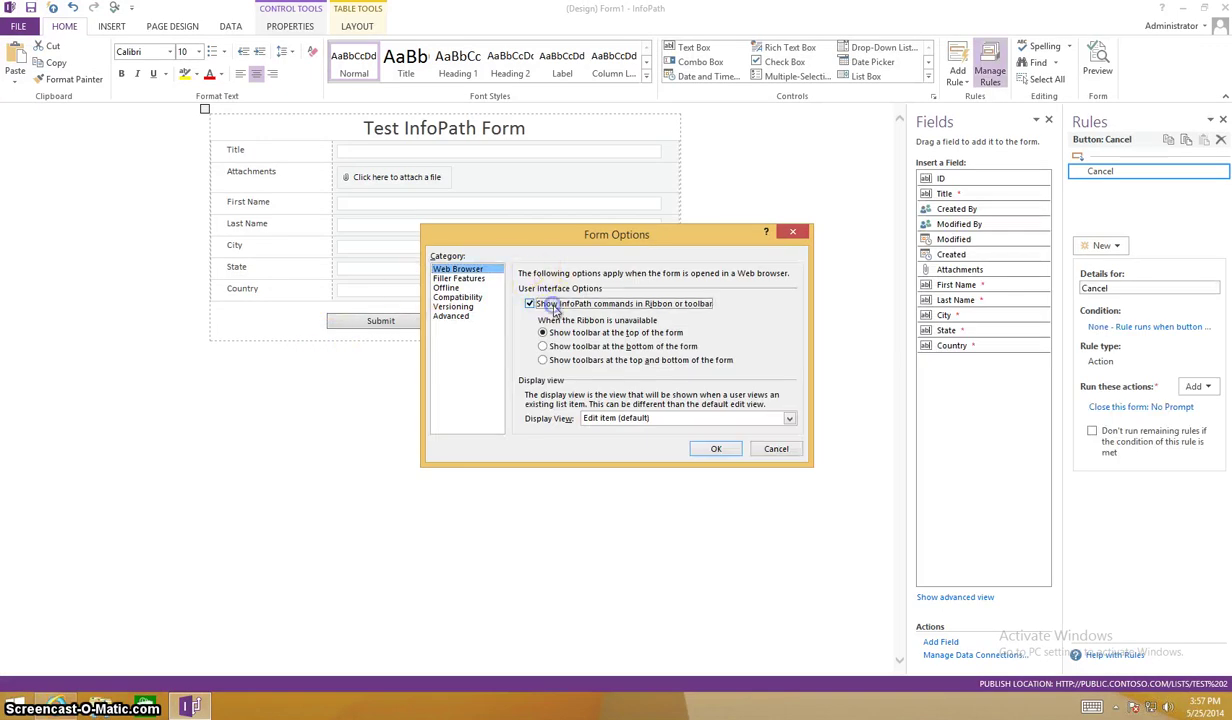
left_click(716, 448)
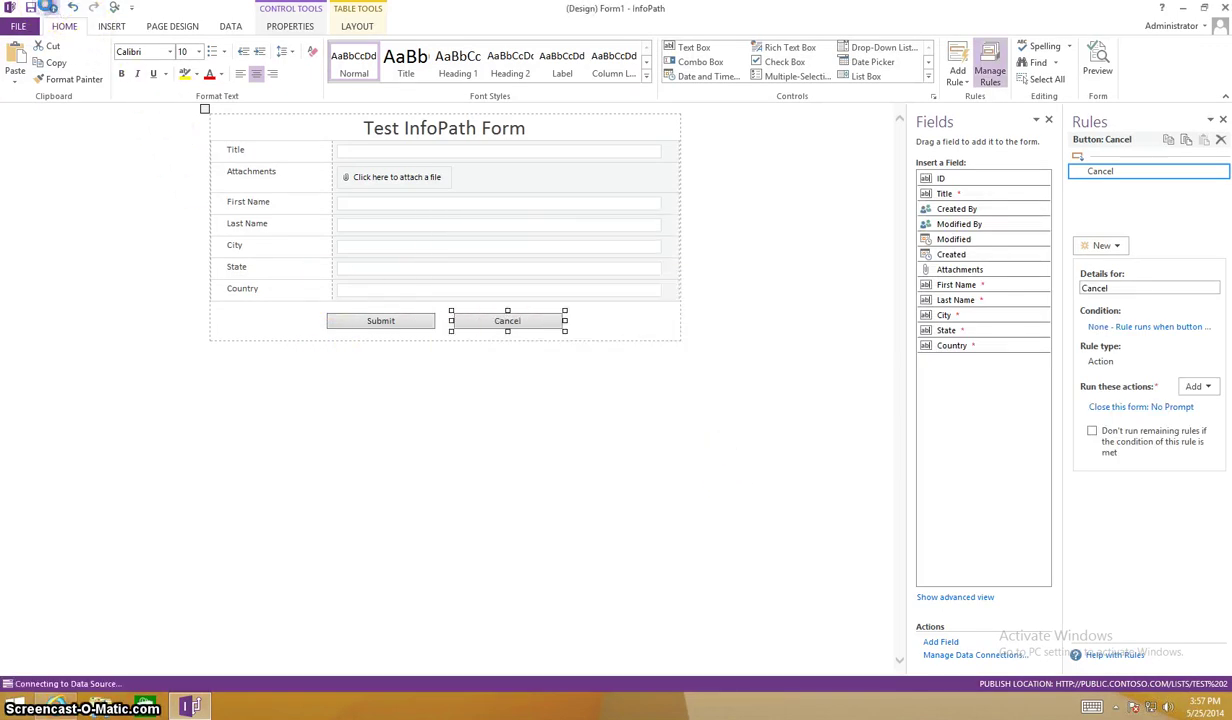
Quick Publish the form again and return to the Test 2 list in the browser.
left_click(48, 8)
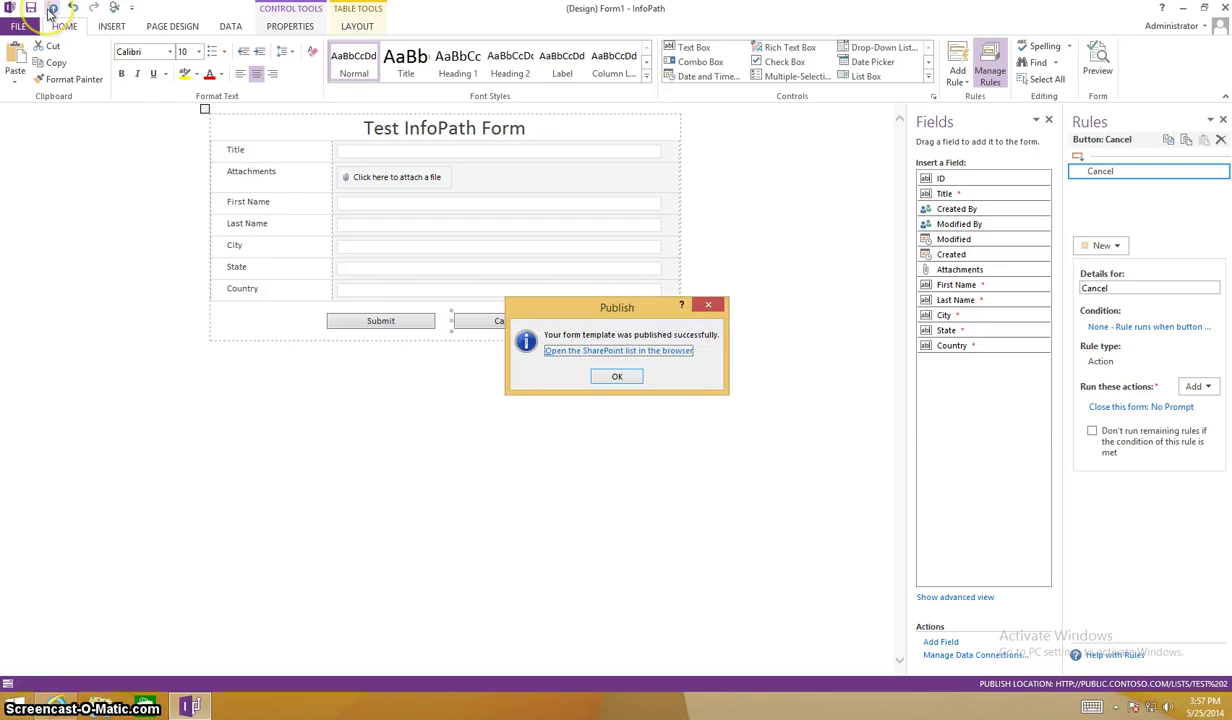
left_click(601, 376)
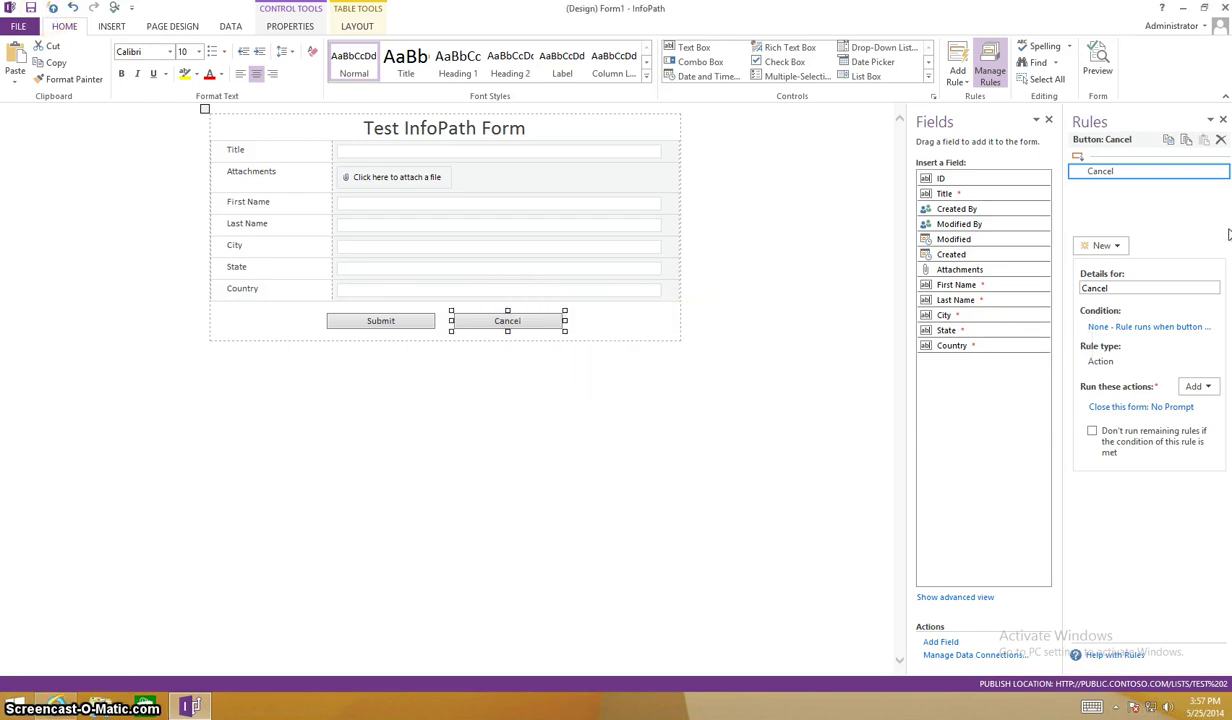
left_click(57, 707)
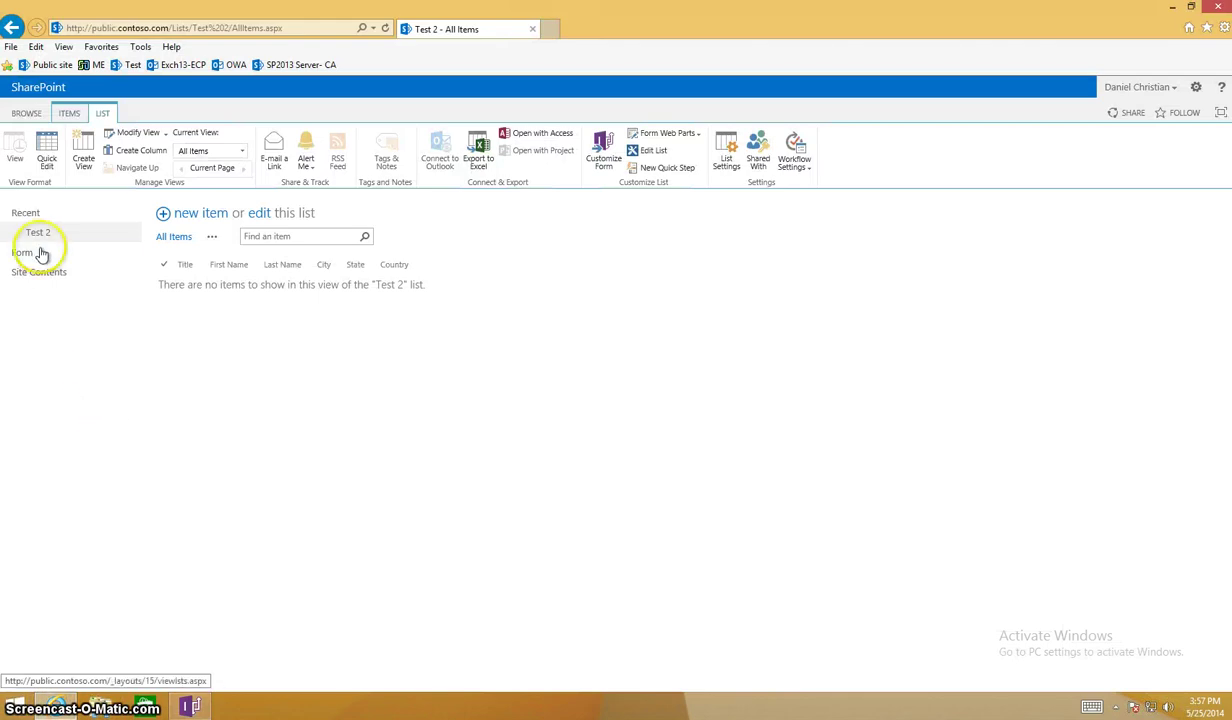
Add a new site page named Test-Form2 from the gear menu's Add a page.
left_click(30, 281)
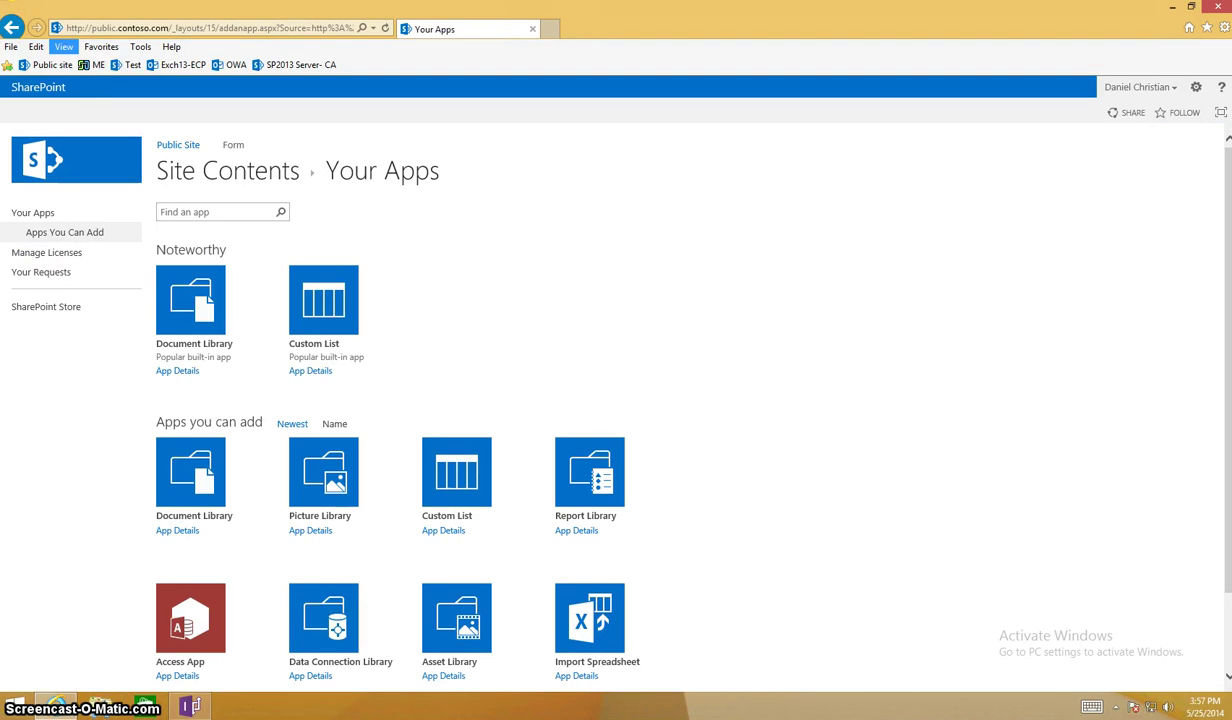
key("alt+Left")
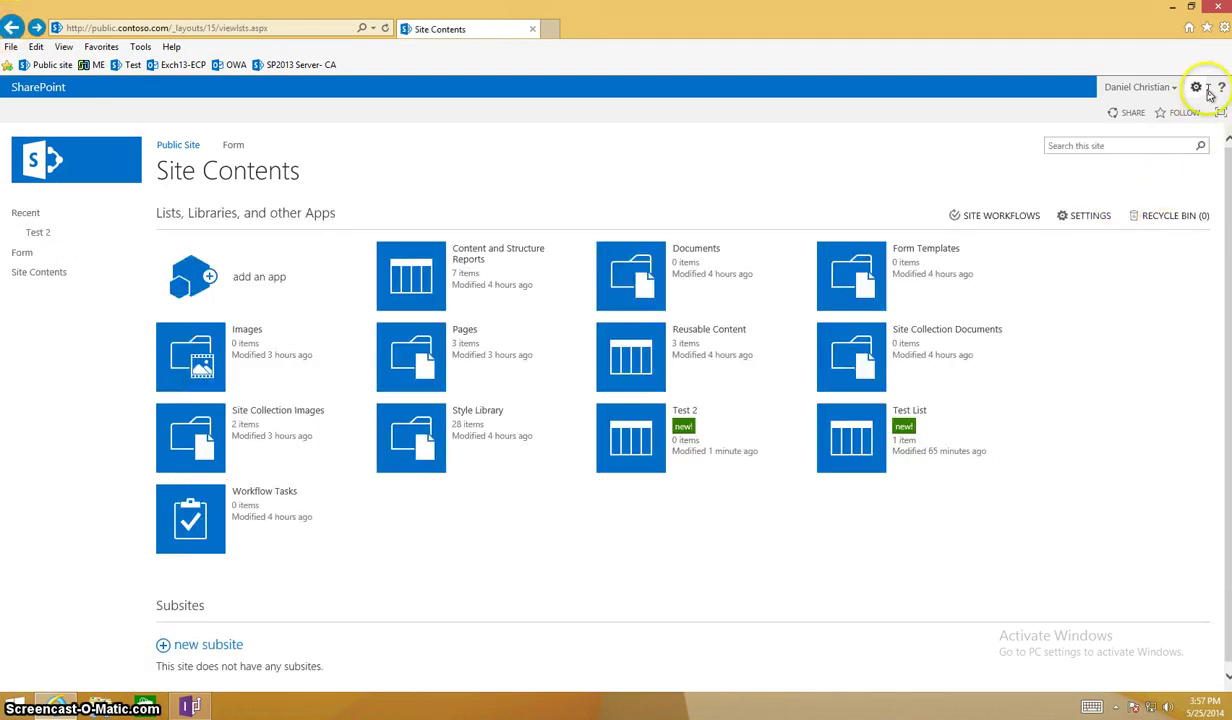
left_click(1201, 91)
left_click(1186, 143)
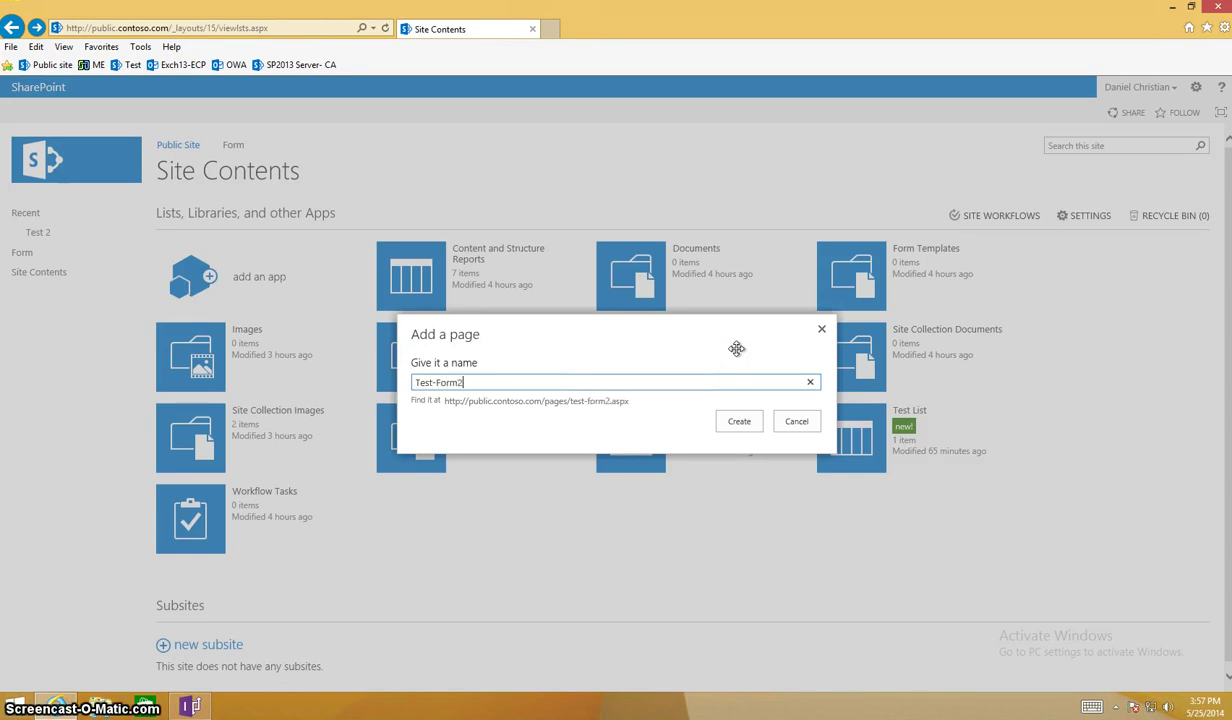
left_click(743, 420)
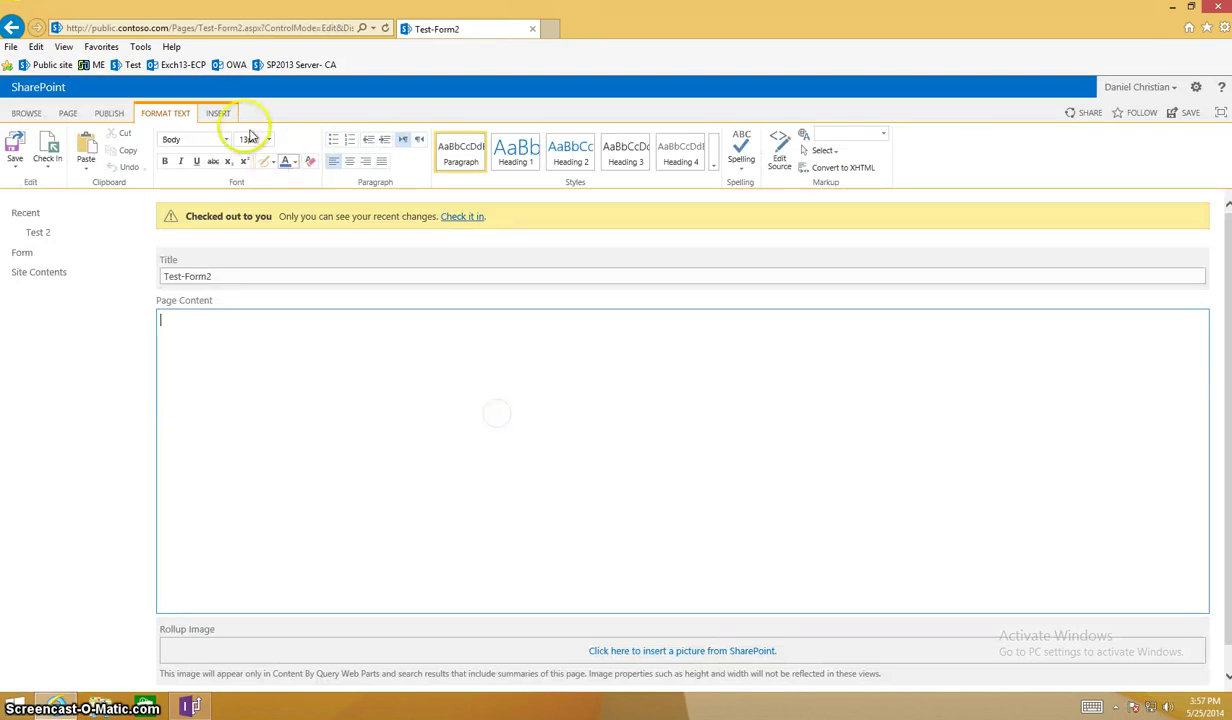
Insert an InfoPath Form Web Part from the Forms category into the page content.
left_click(218, 114)
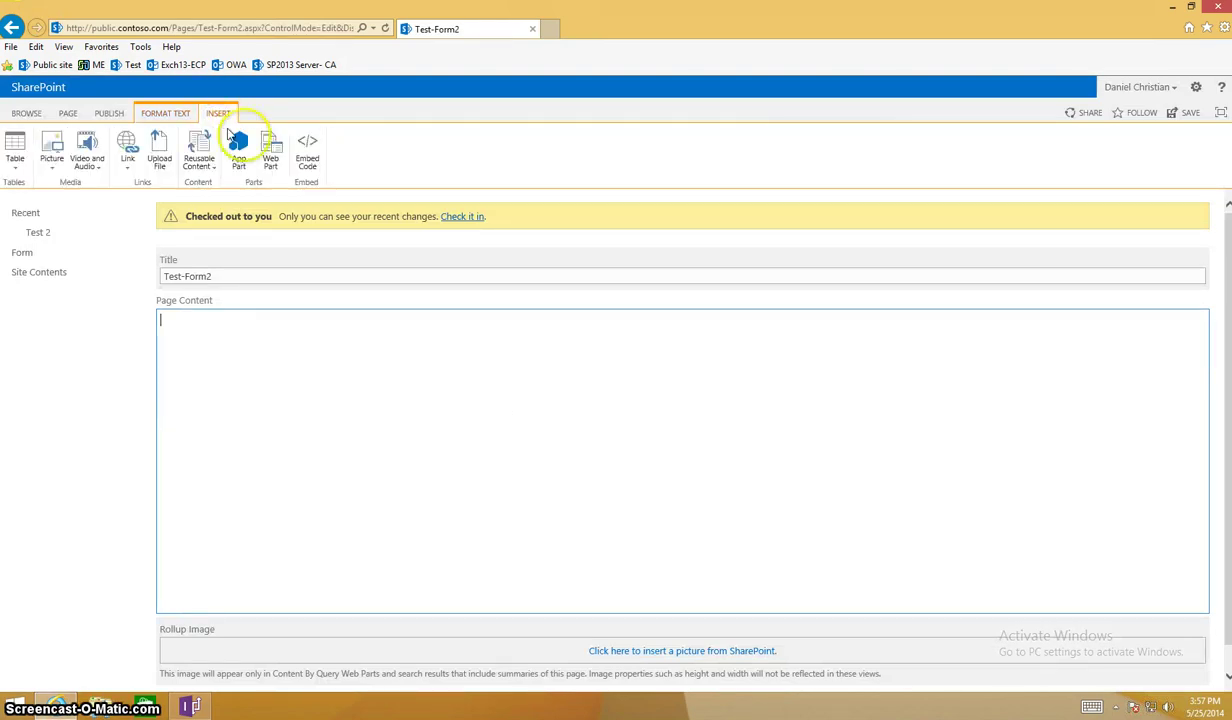
left_click(270, 152)
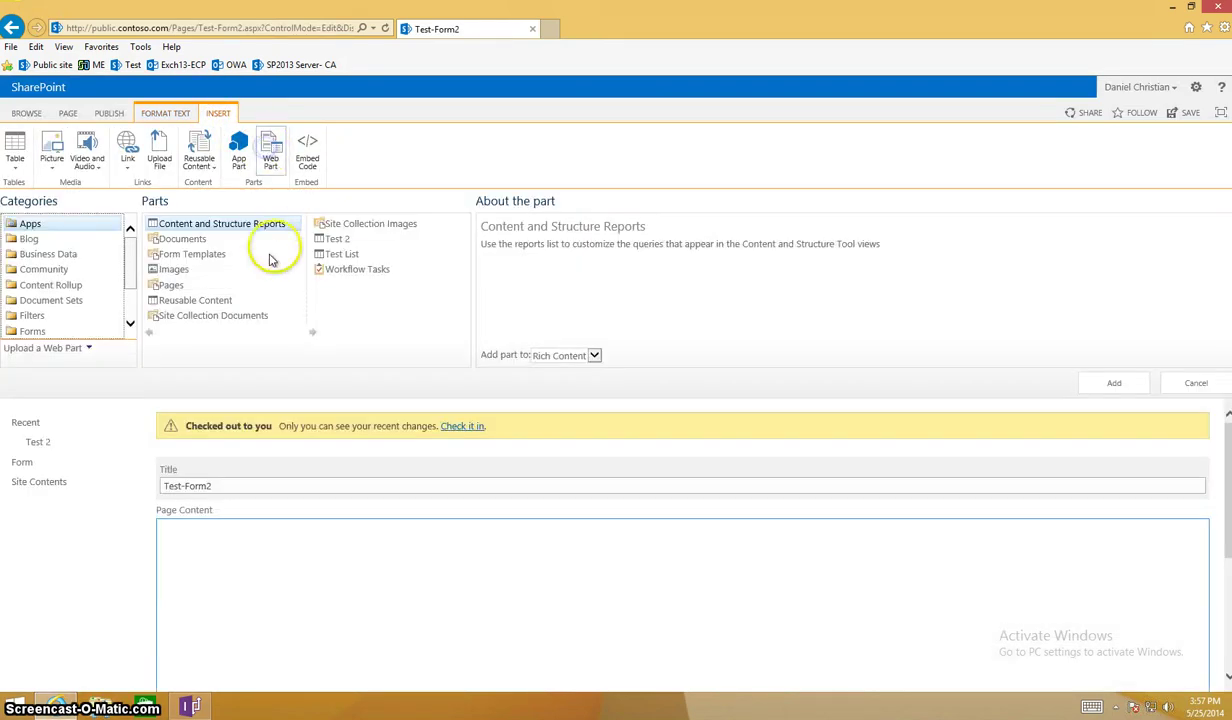
left_click(75, 331)
left_click(155, 240)
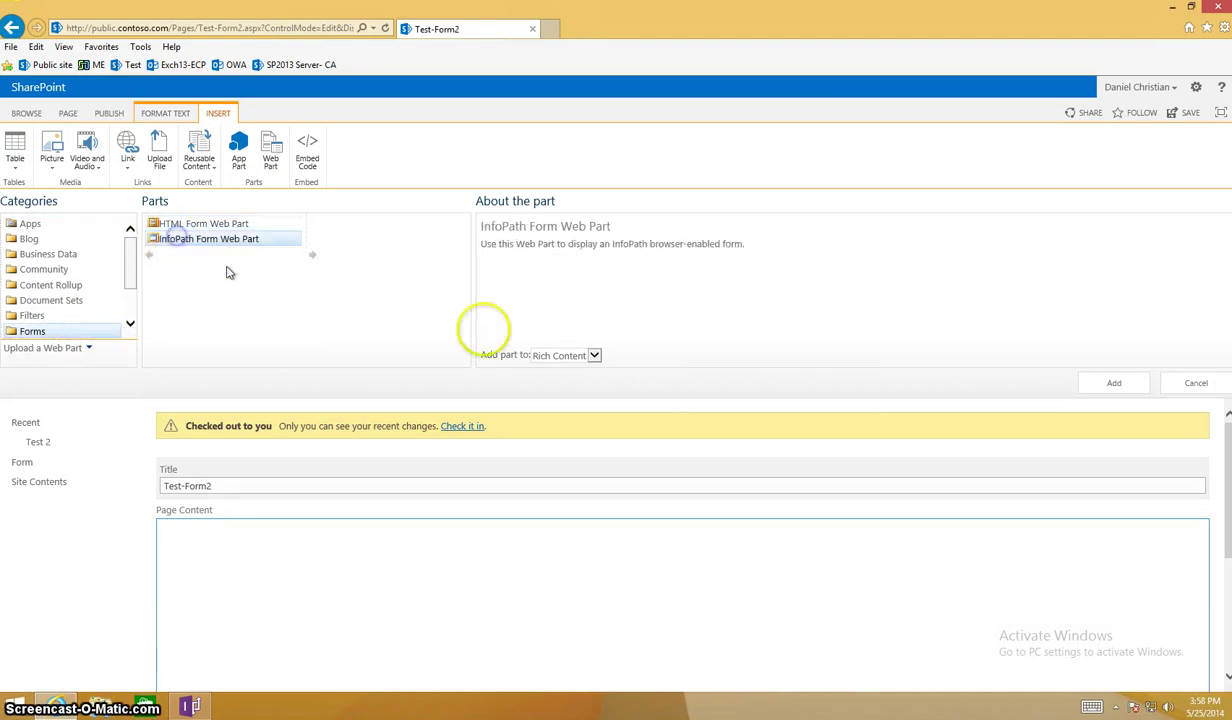
left_click(1106, 386)
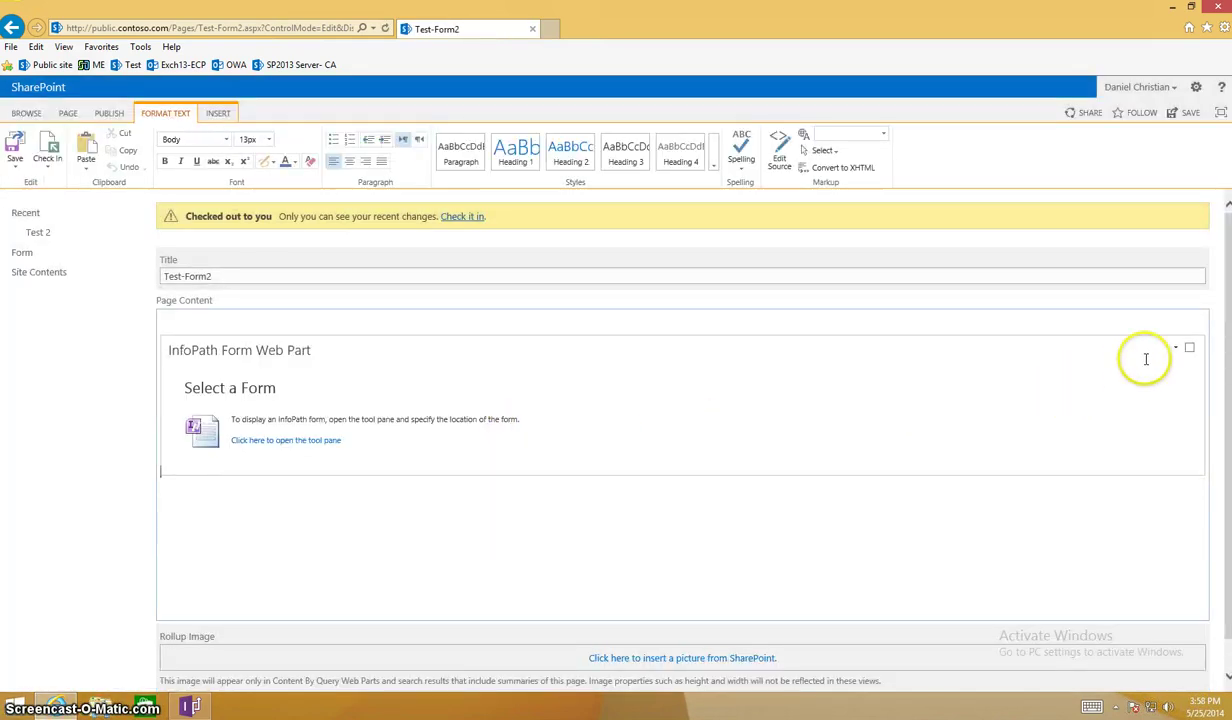
left_click(1188, 348)
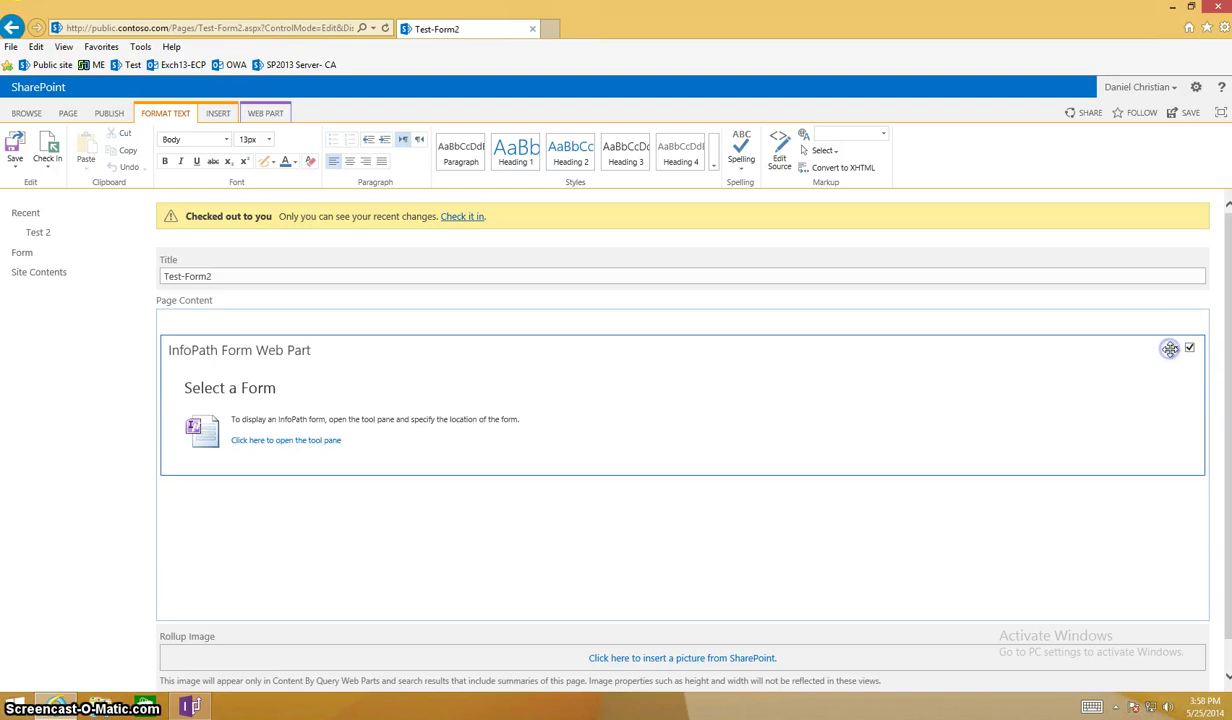
left_click(1176, 351)
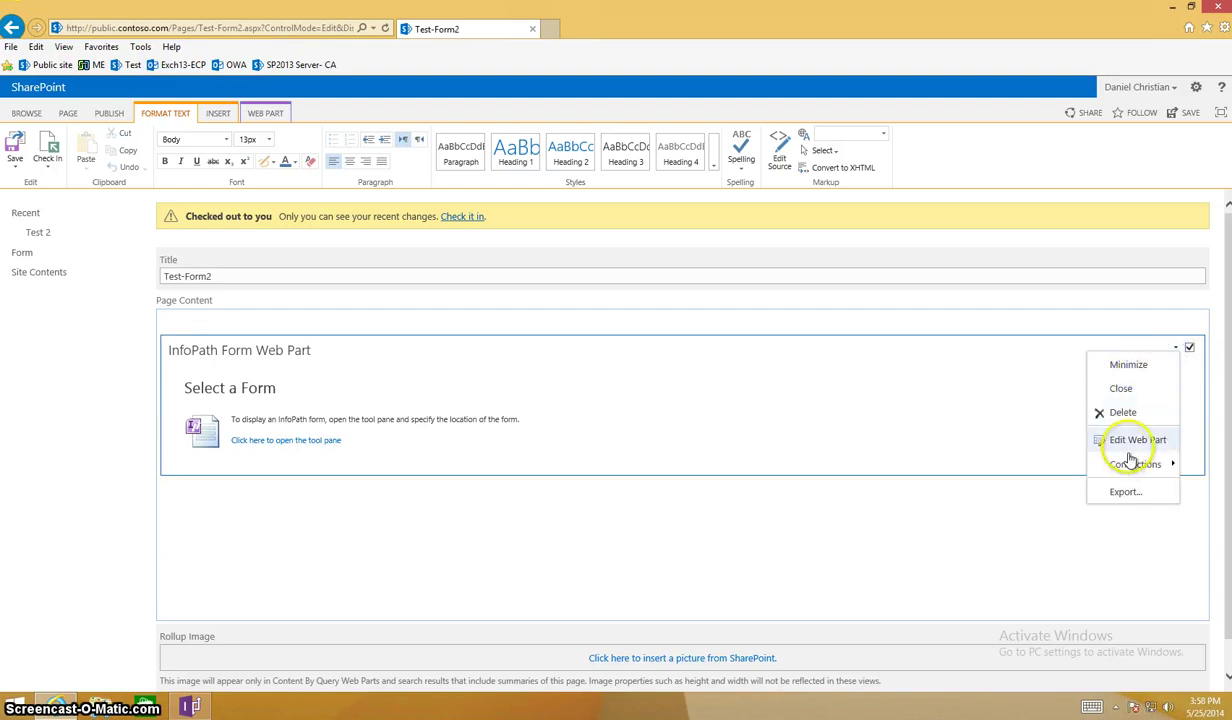
Point the InfoPath Form Web Part at the Test 2 list and its content type.
left_click(1131, 442)
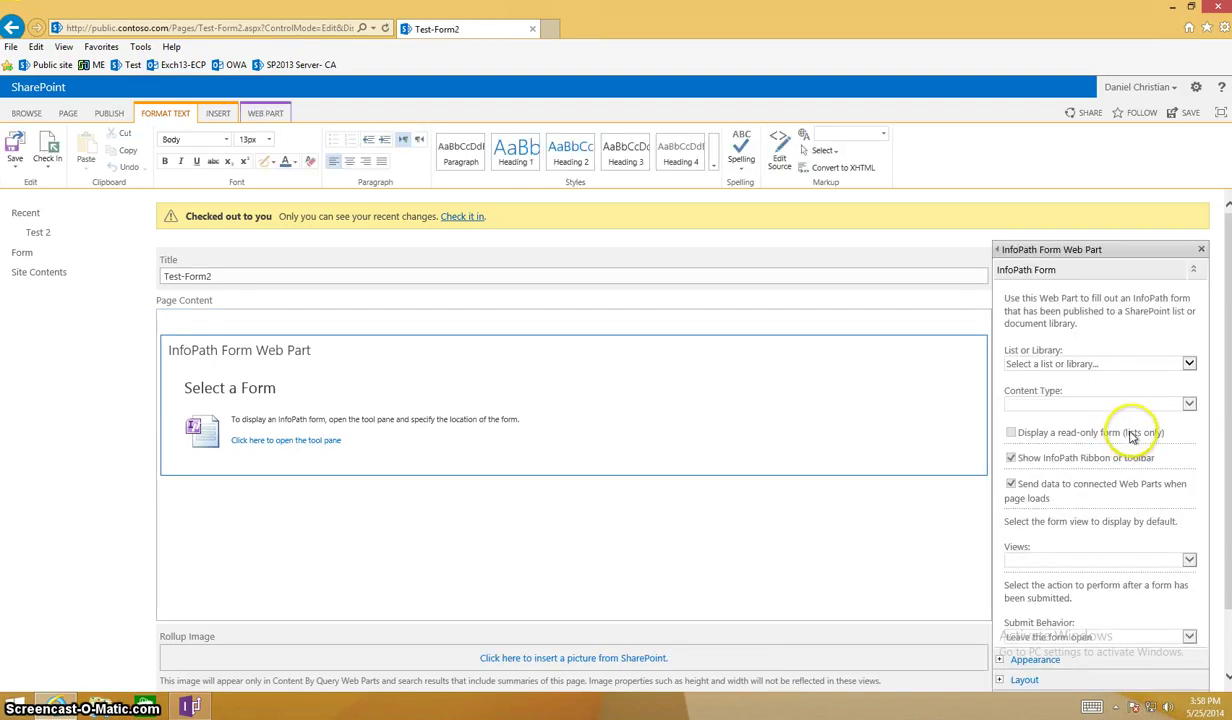
left_click(1120, 363)
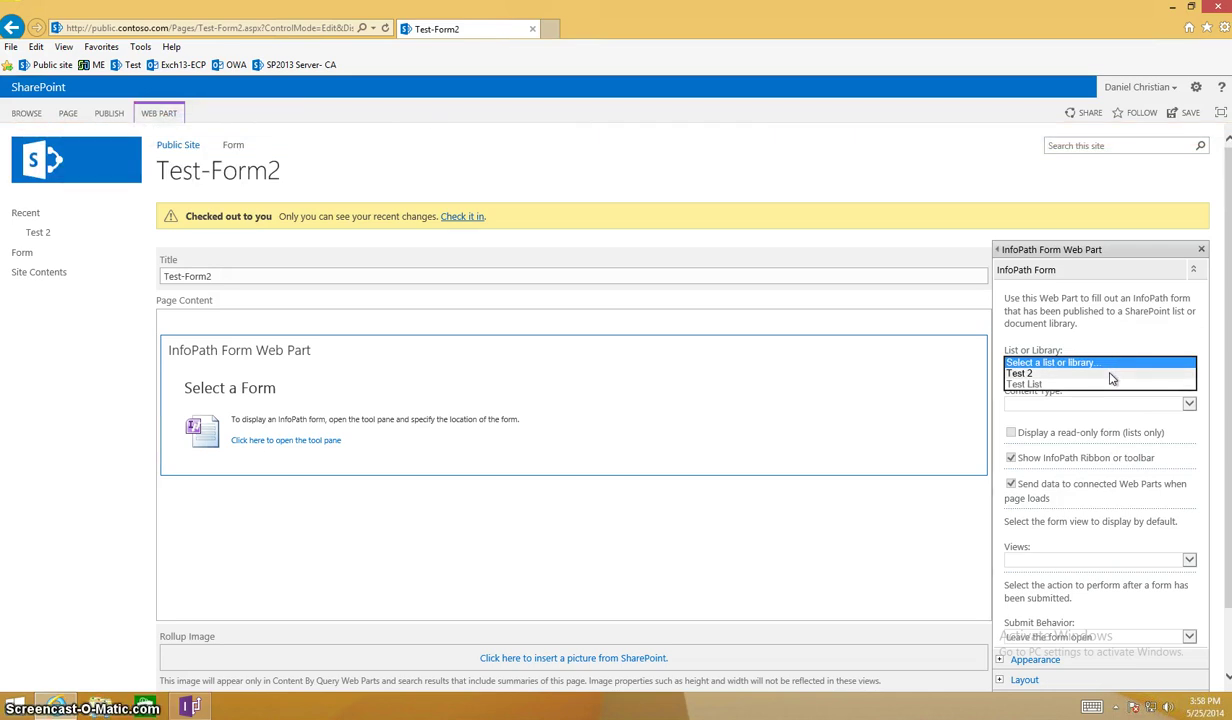
left_click(1110, 374)
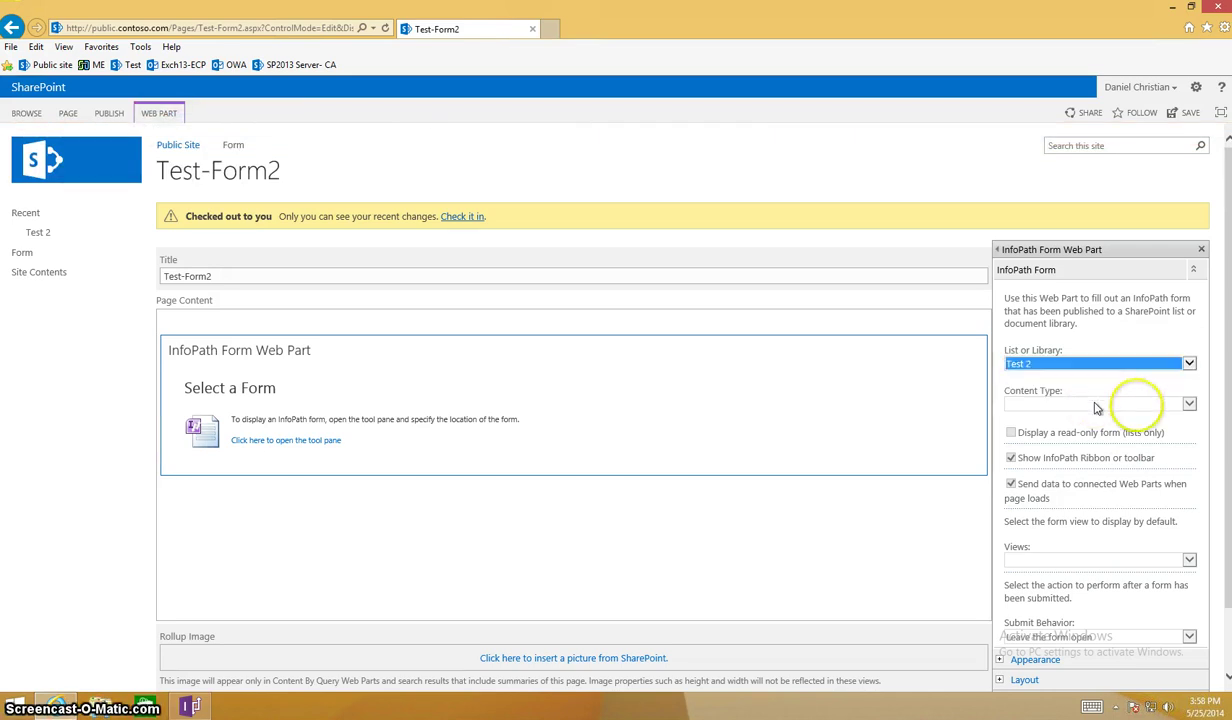
left_click(1189, 404)
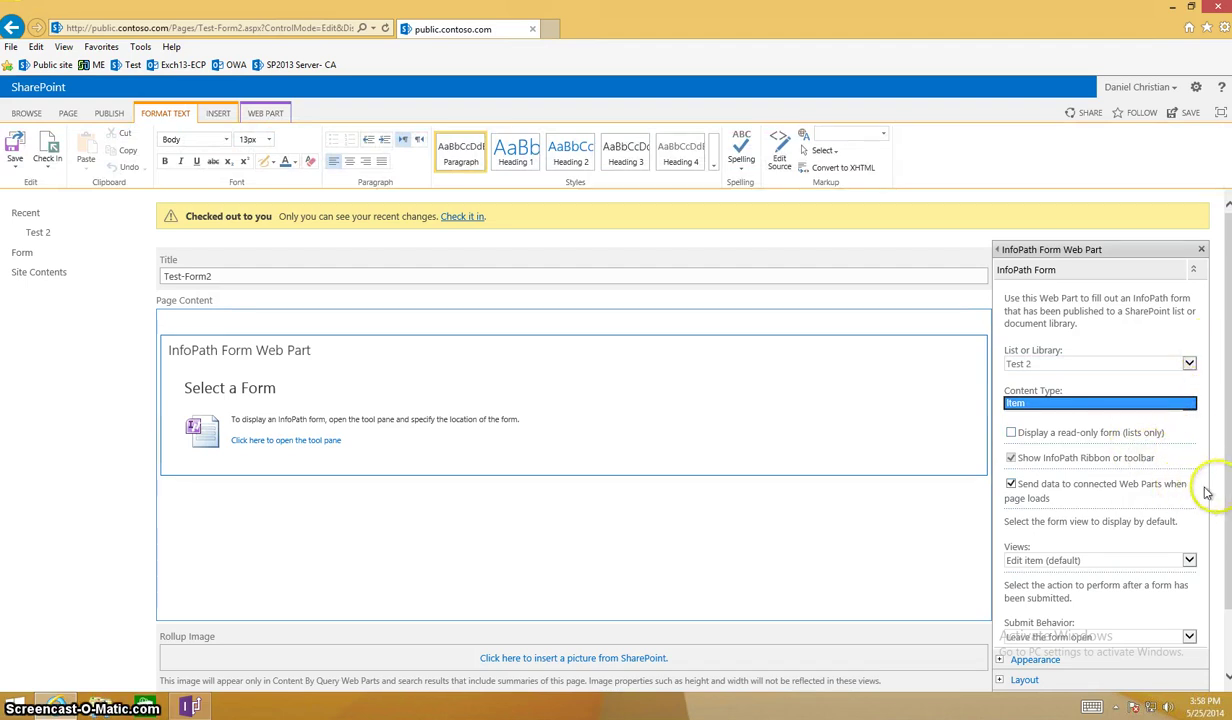
scroll(1228, 490, "down", 2)
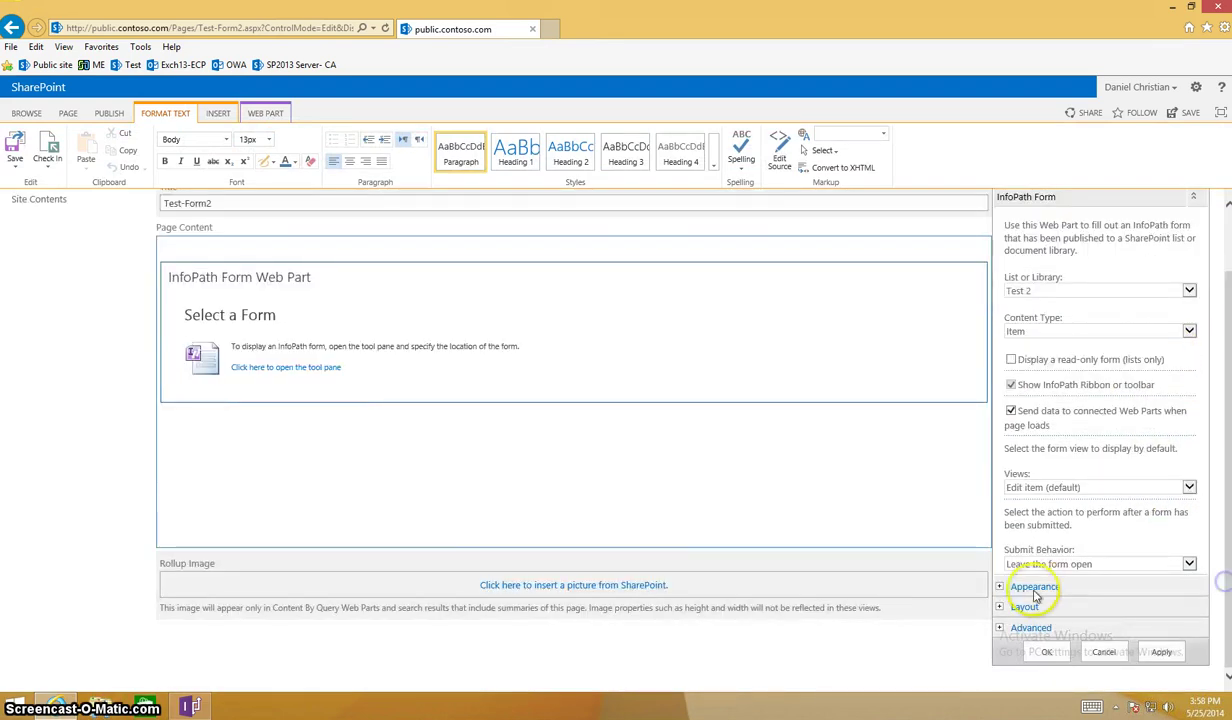
Set Submit Behavior to Close the form, clear the web part title, and apply.
left_click(1035, 563)
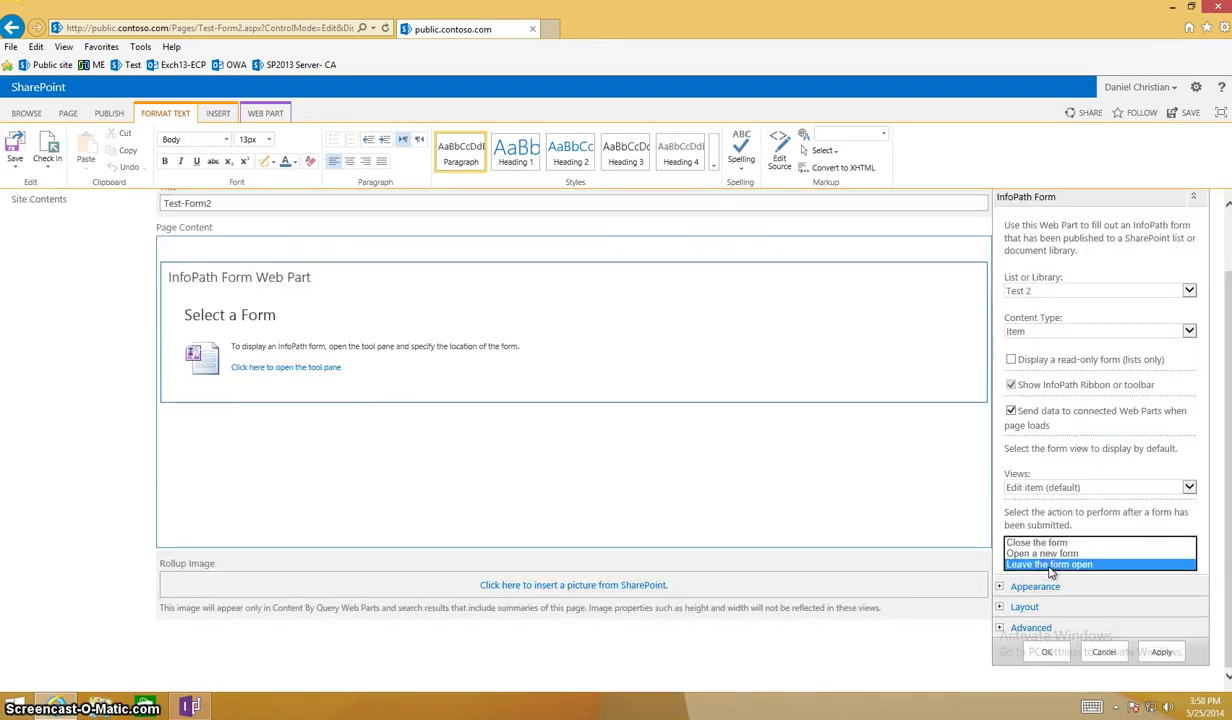
left_click(1040, 542)
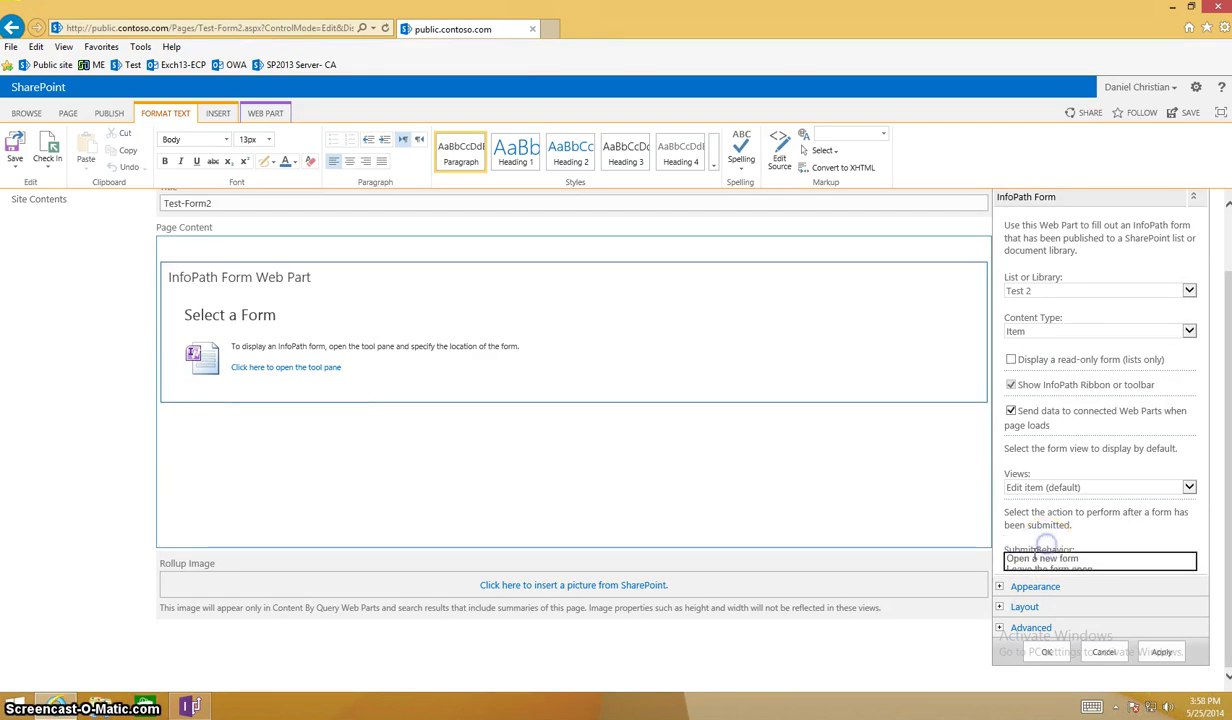
left_click(1001, 588)
left_click_drag(1104, 633, 981, 635)
key("BackSpace")
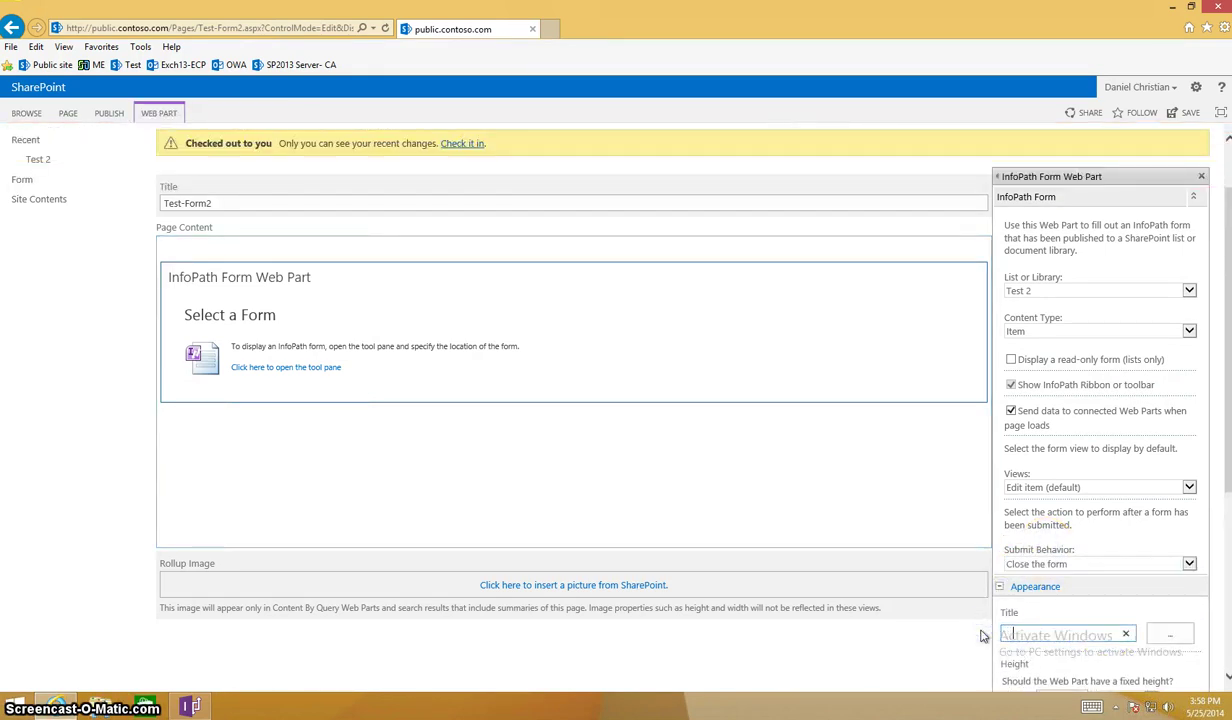
scroll(983, 635, "down", 1)
scroll(982, 635, "down", 3)
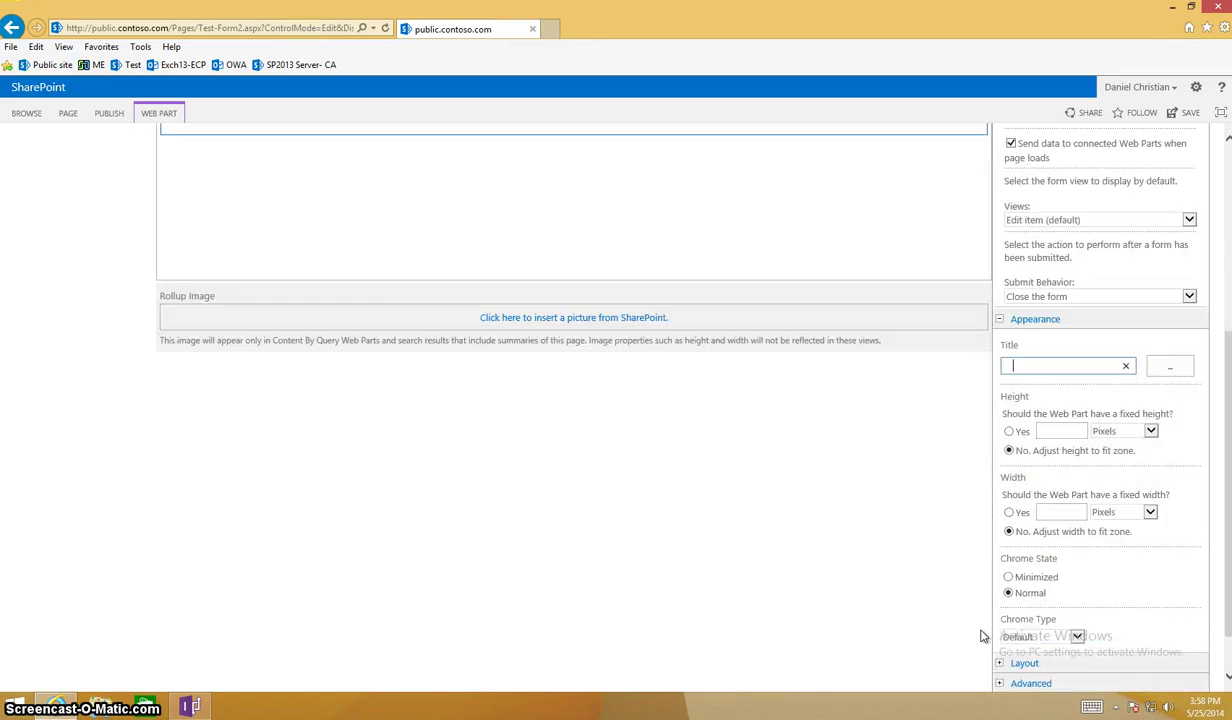
left_click(1159, 652)
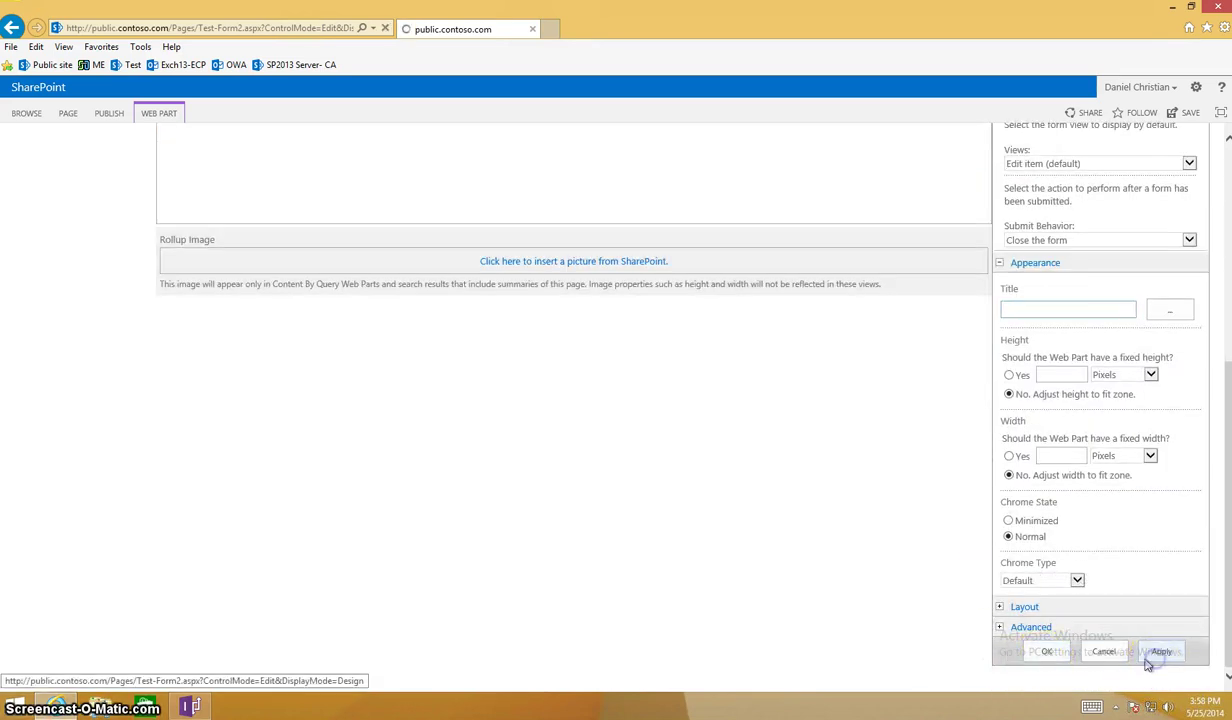
left_click(1047, 652)
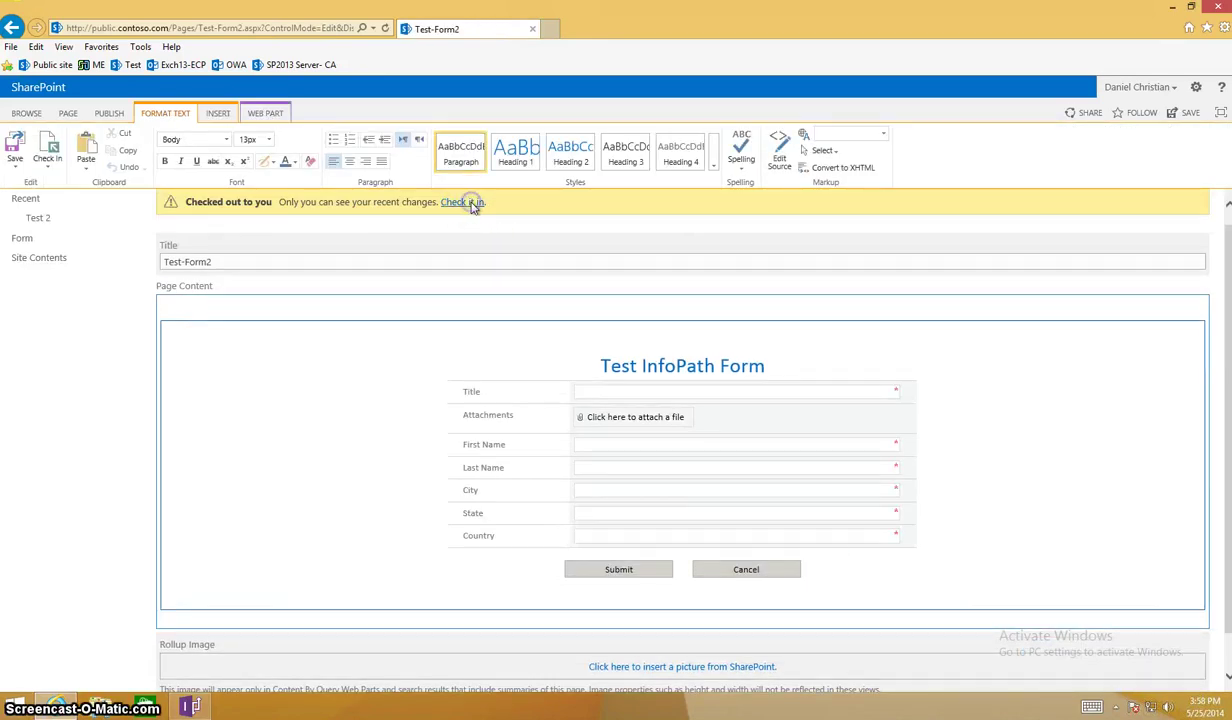
Check in and publish Test-Form2, retrying the expired reload and checking in again.
left_click(470, 202)
left_click(679, 474)
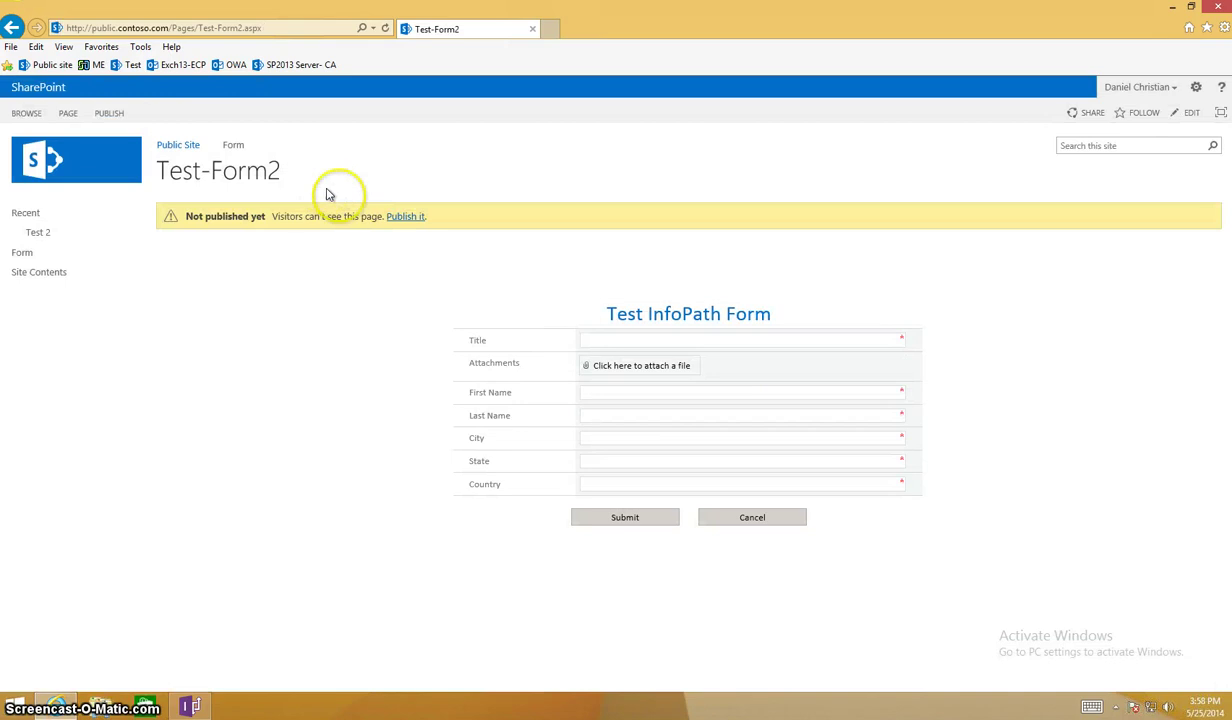
left_click(403, 218)
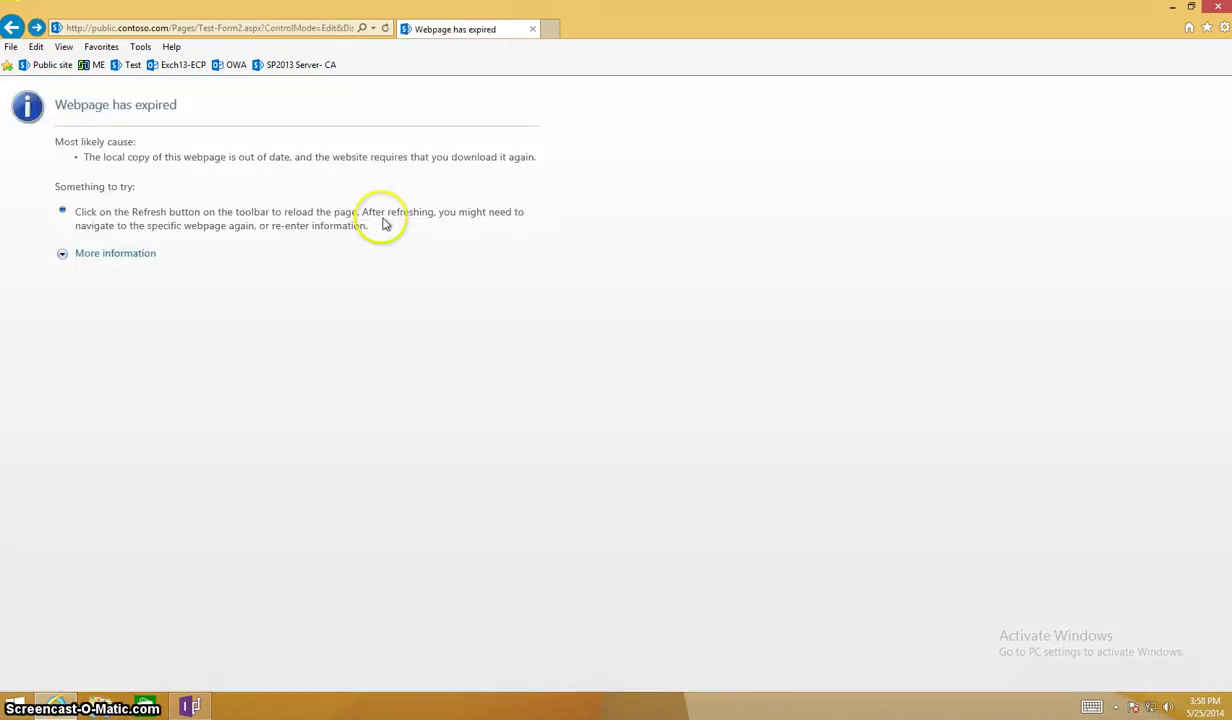
left_click(386, 28)
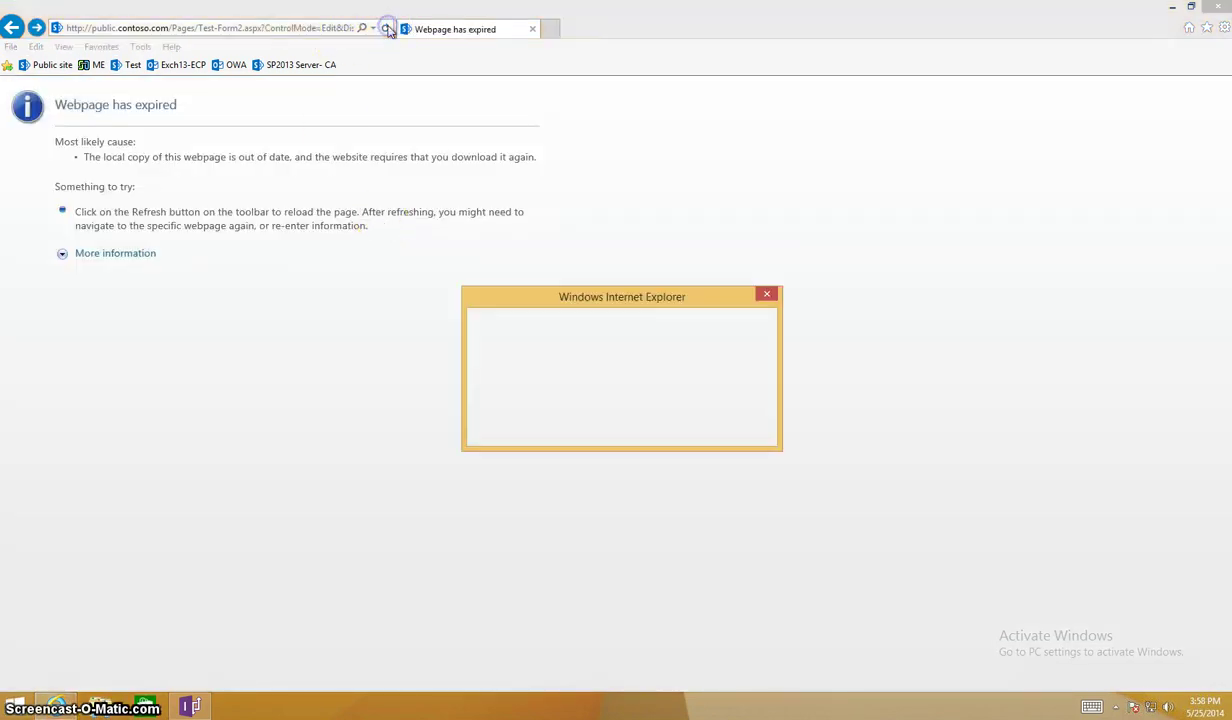
left_click(647, 427)
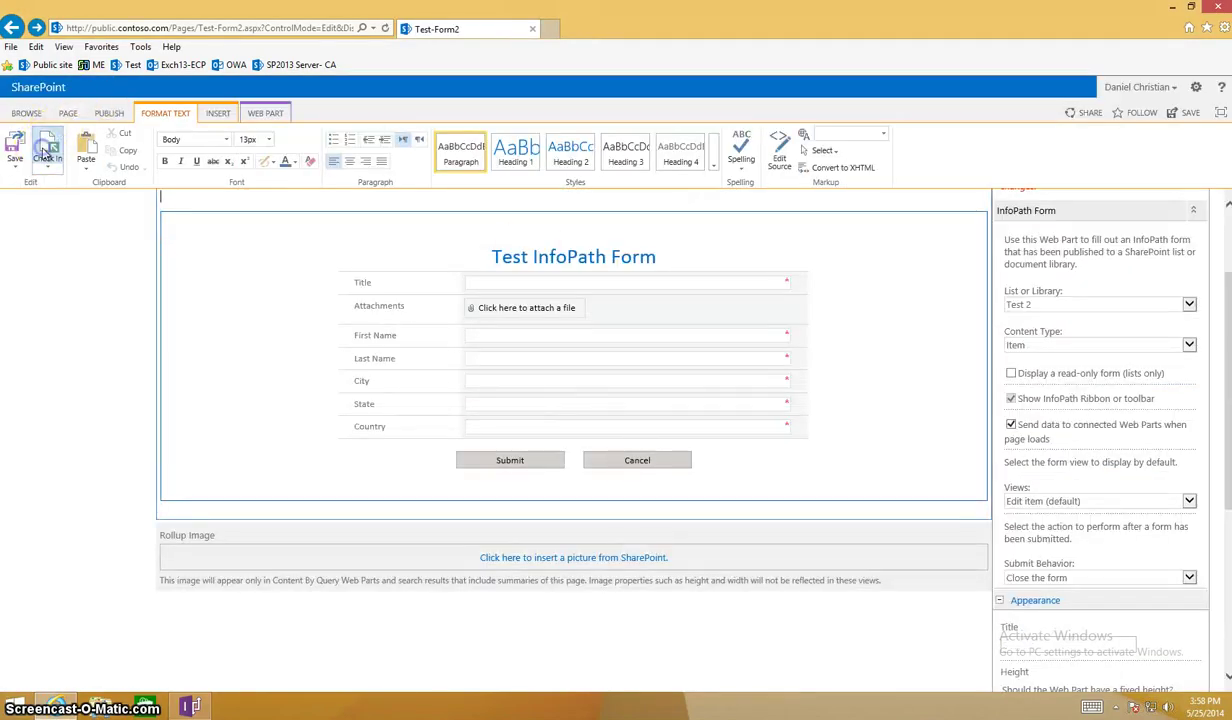
left_click(47, 147)
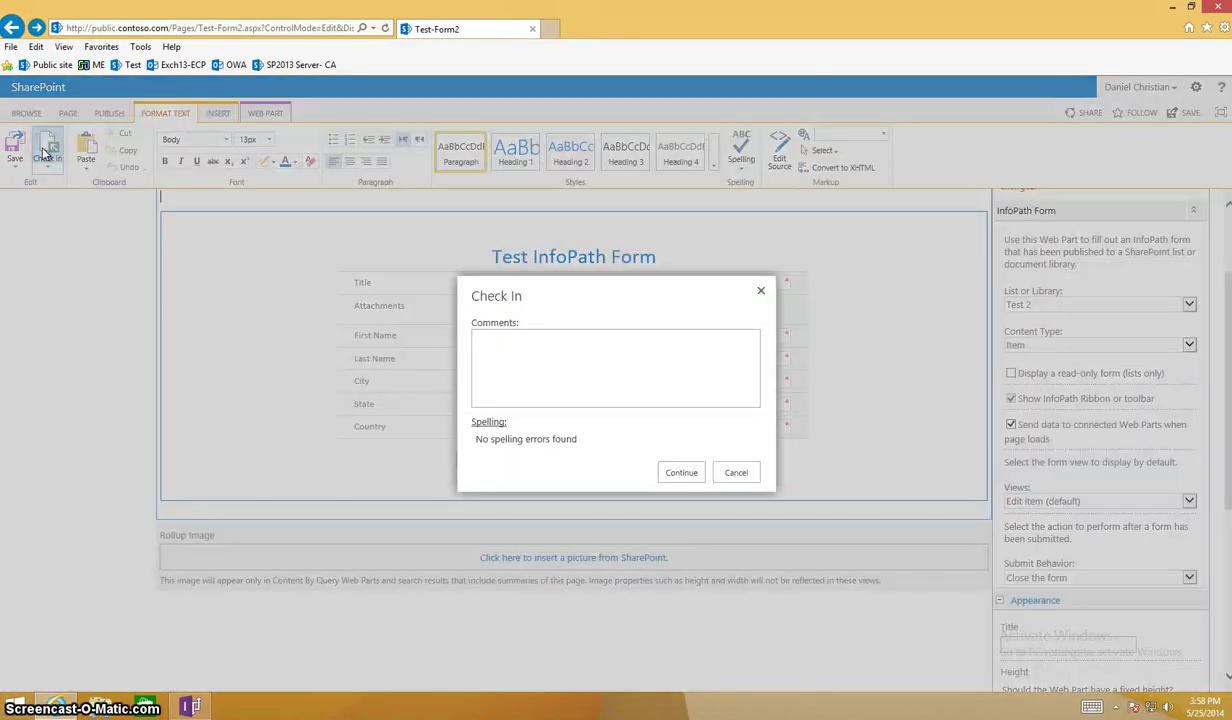
left_click(676, 471)
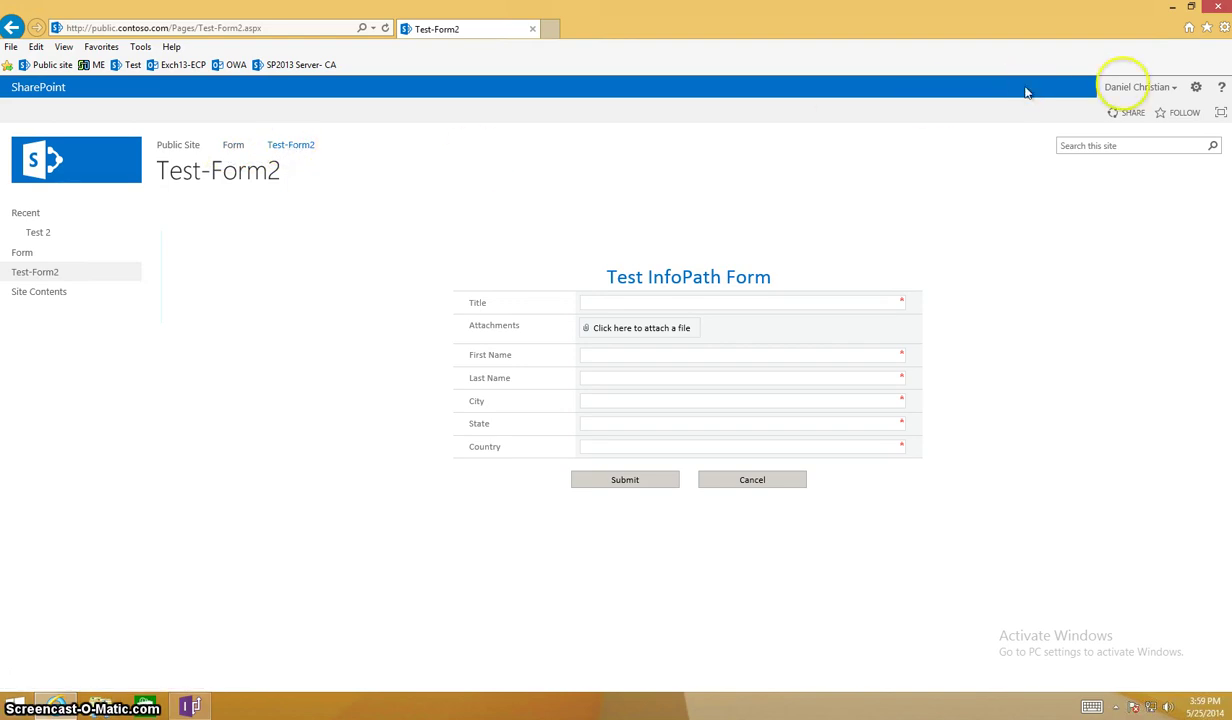
Open the Test 2 list's permissions page through Site Contents and List Settings.
left_click(1196, 87)
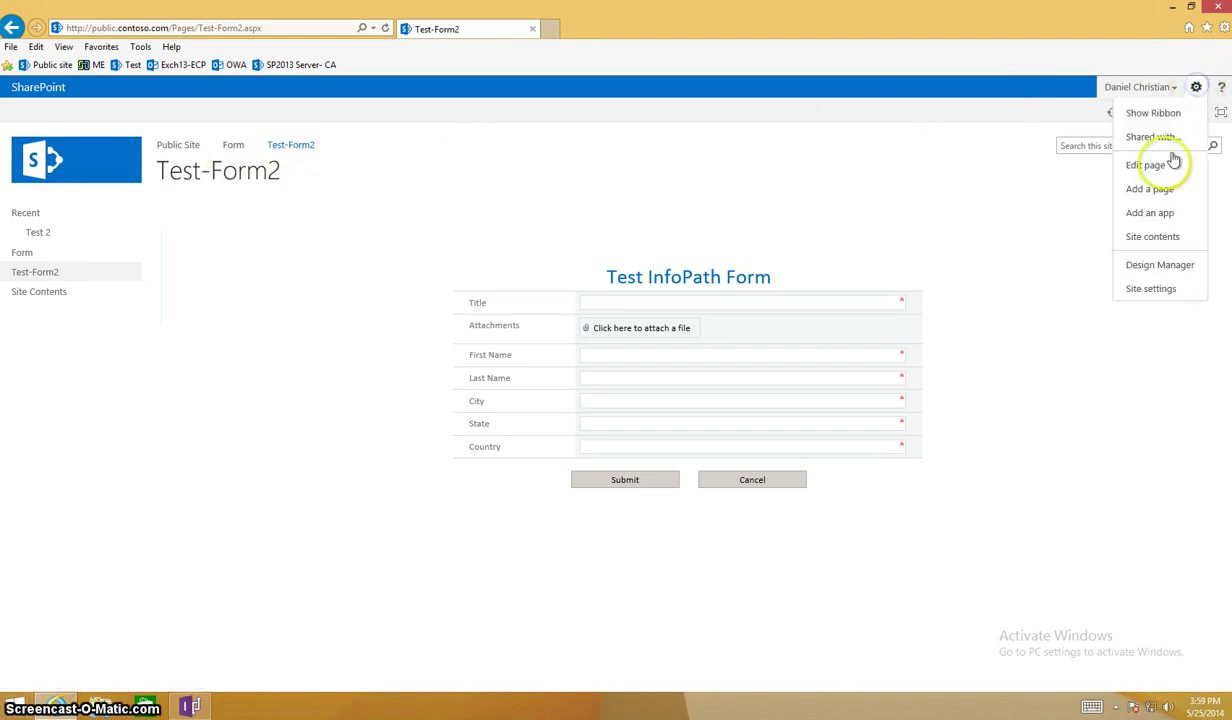
left_click(1155, 237)
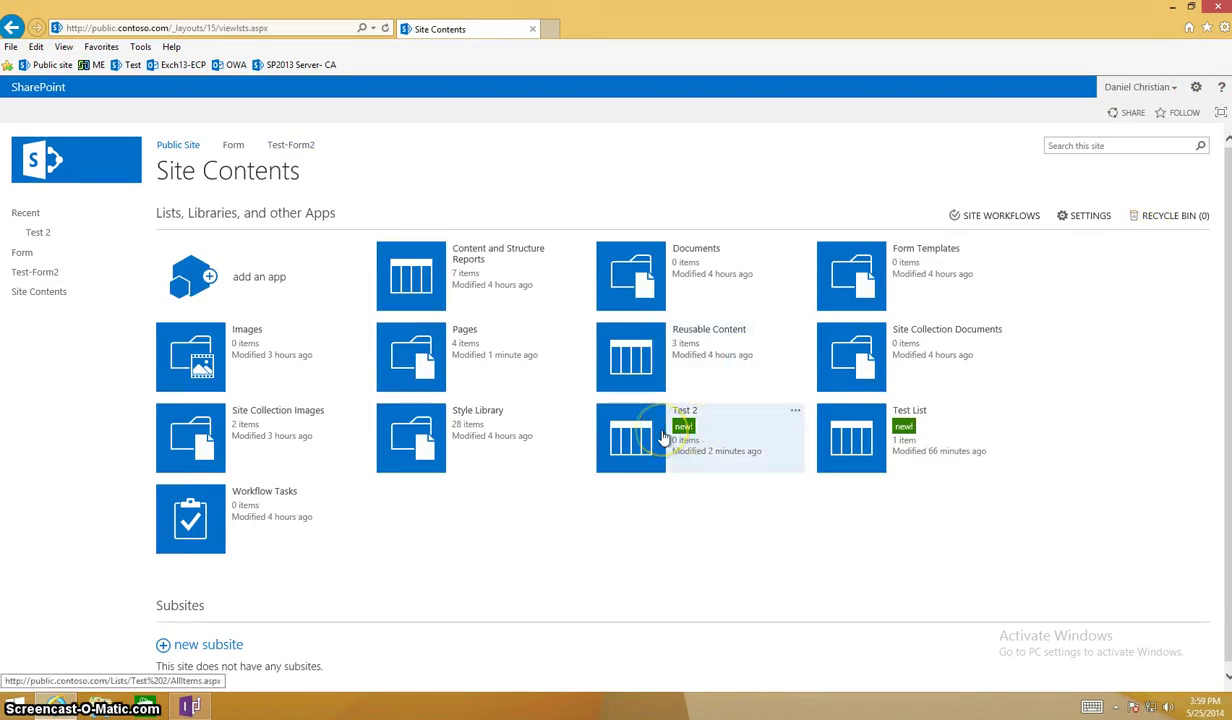
left_click(648, 456)
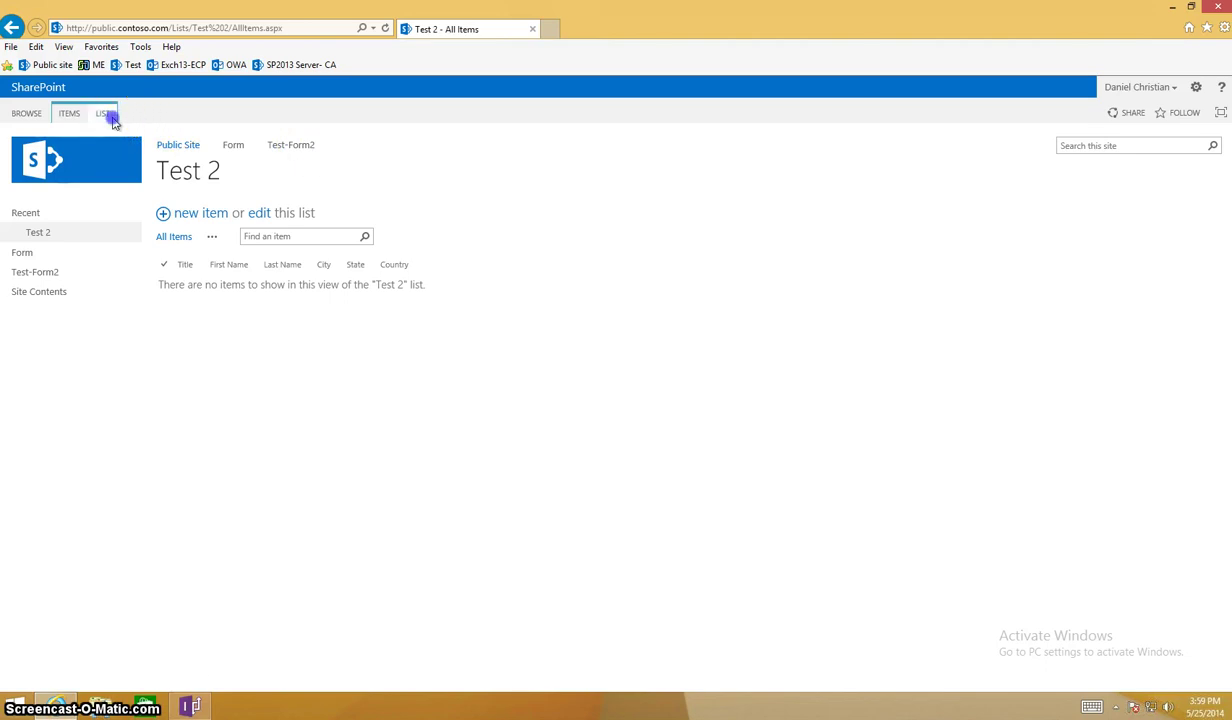
left_click(108, 116)
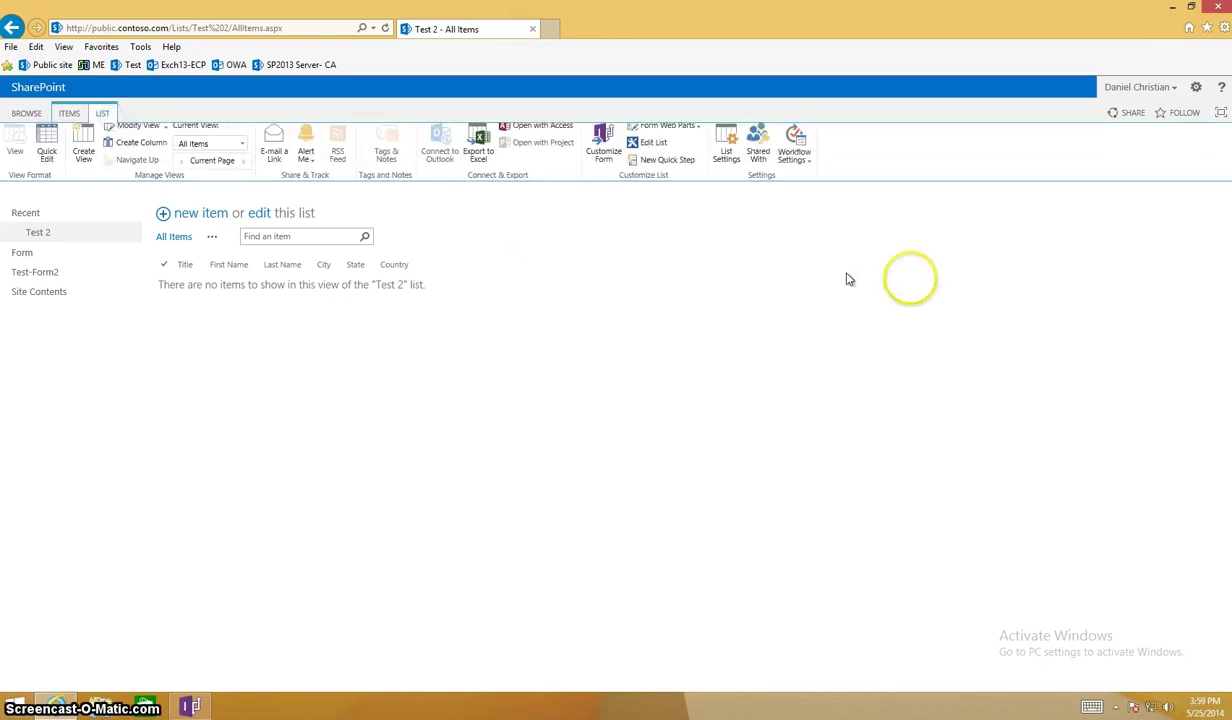
left_click(730, 166)
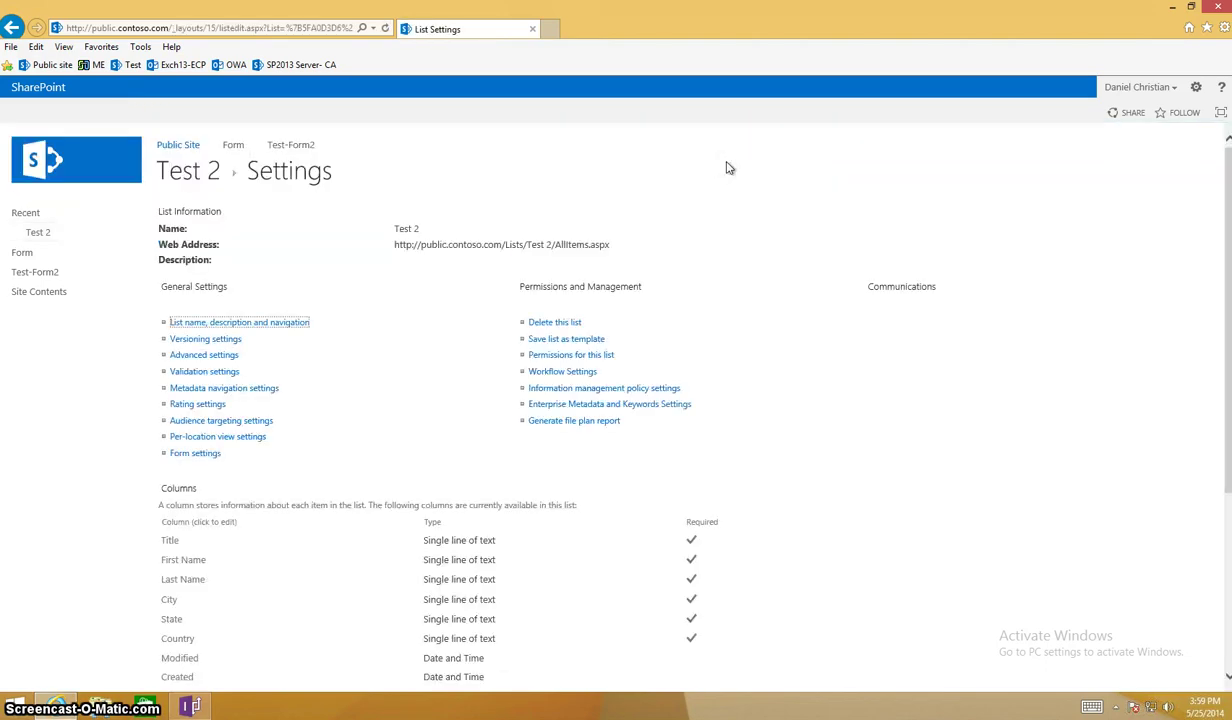
left_click(590, 355)
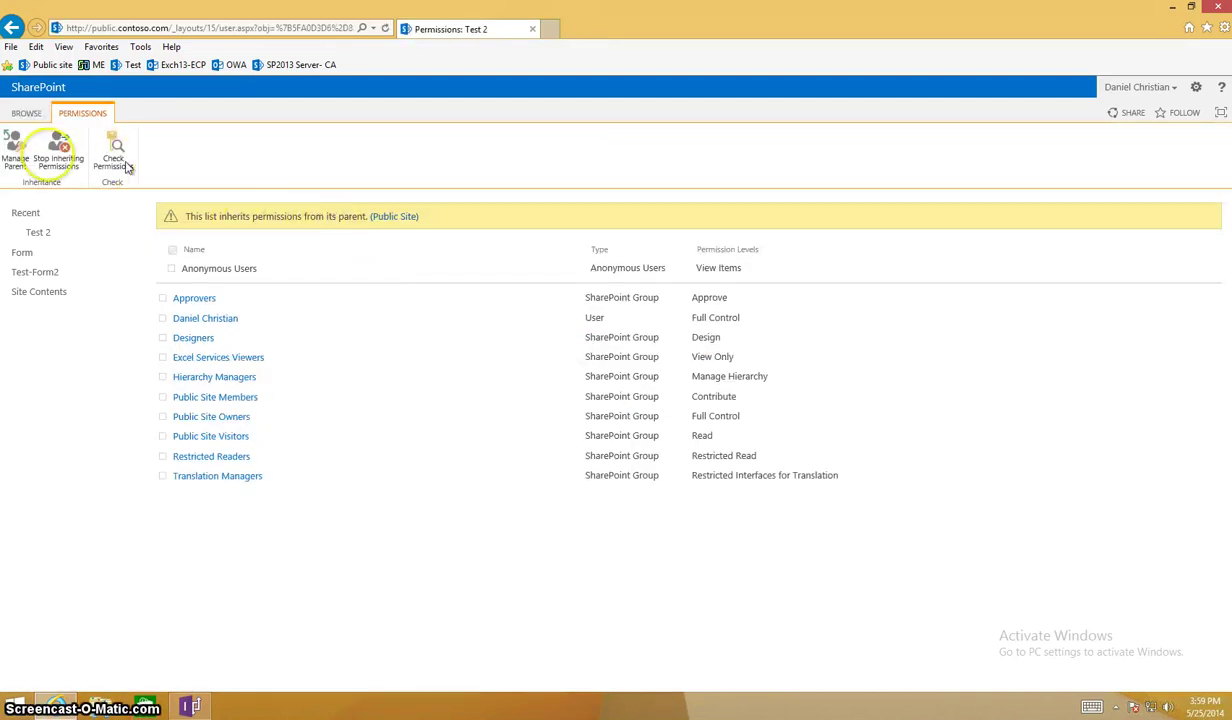
Stop inheriting permissions on Test 2 and grant anonymous users Add Items.
left_click(56, 160)
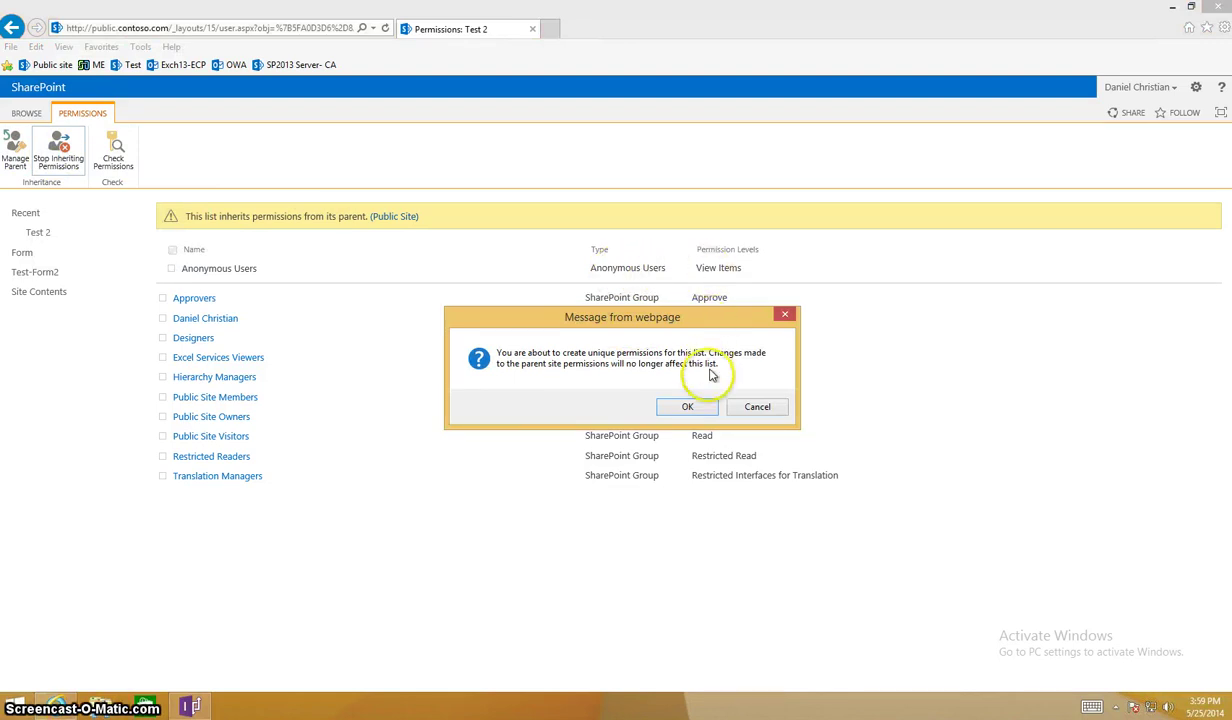
left_click(695, 408)
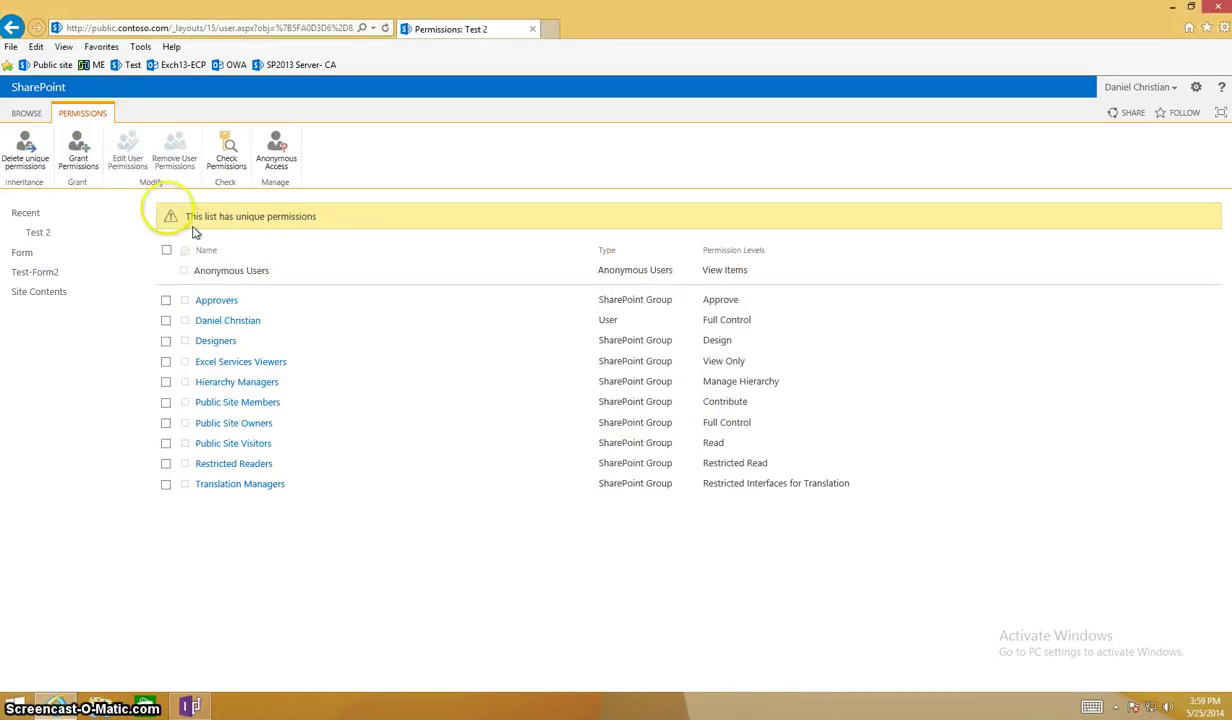
left_click(279, 155)
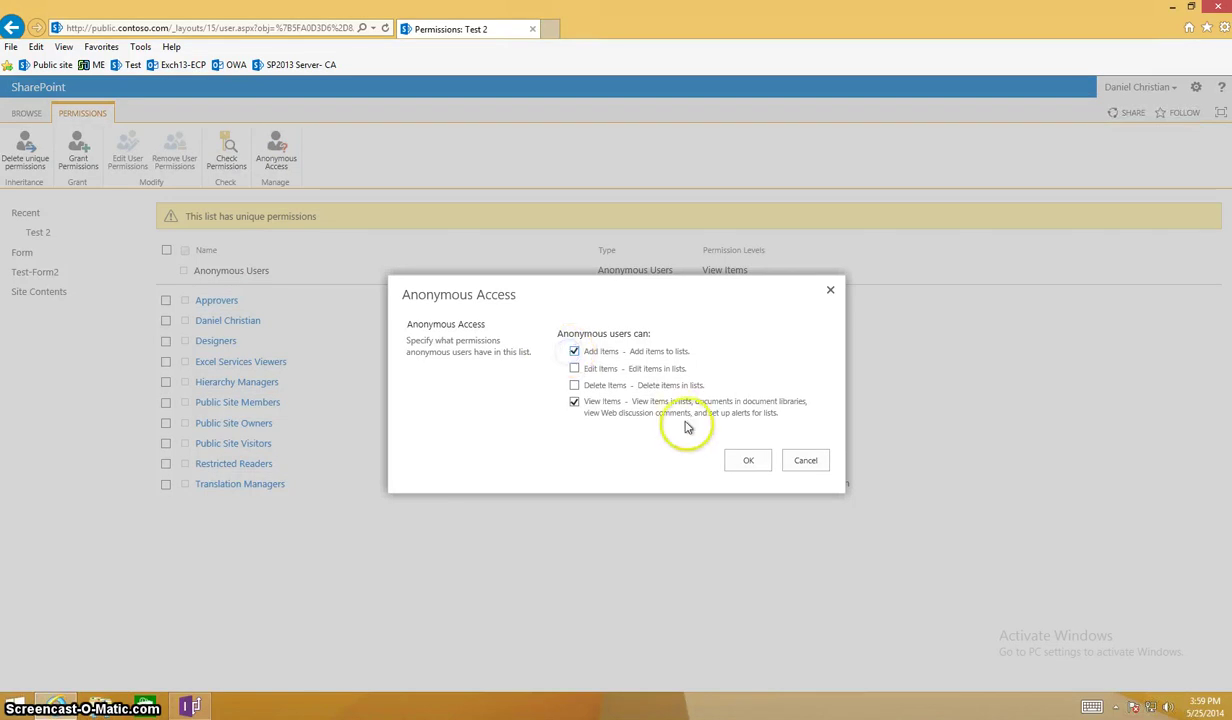
left_click(752, 461)
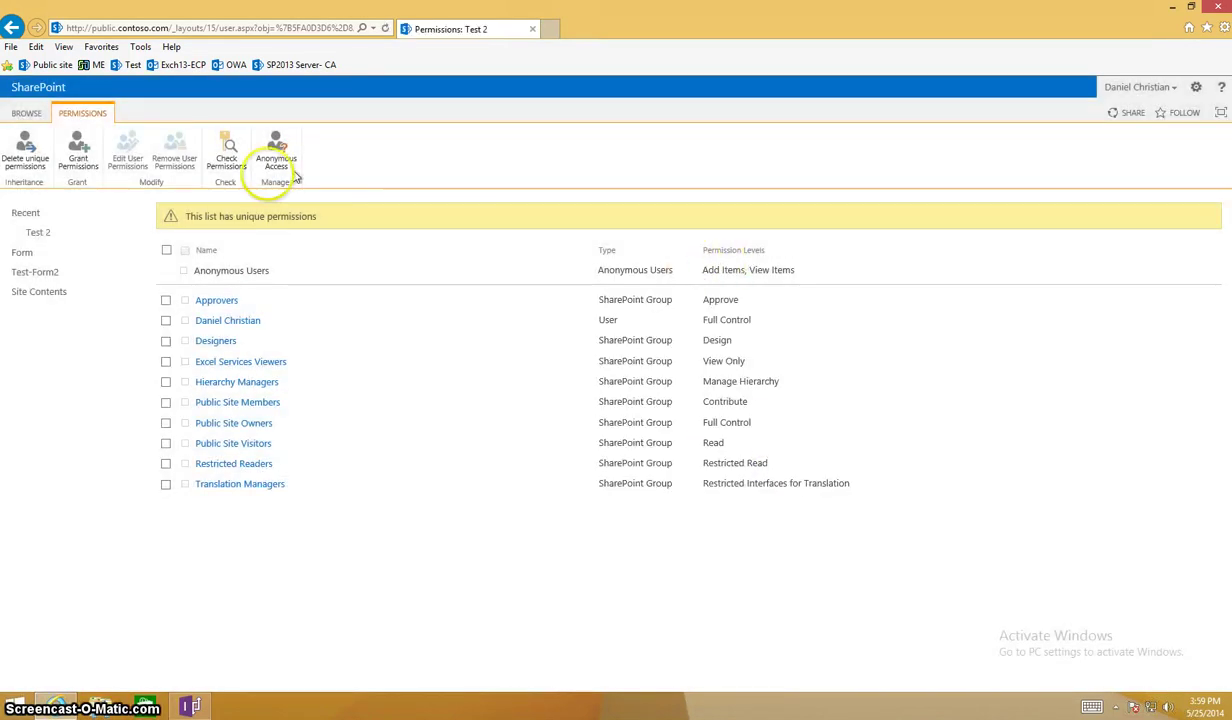
View the Pages library's permissions page, then close Internet Explorer.
left_click(60, 292)
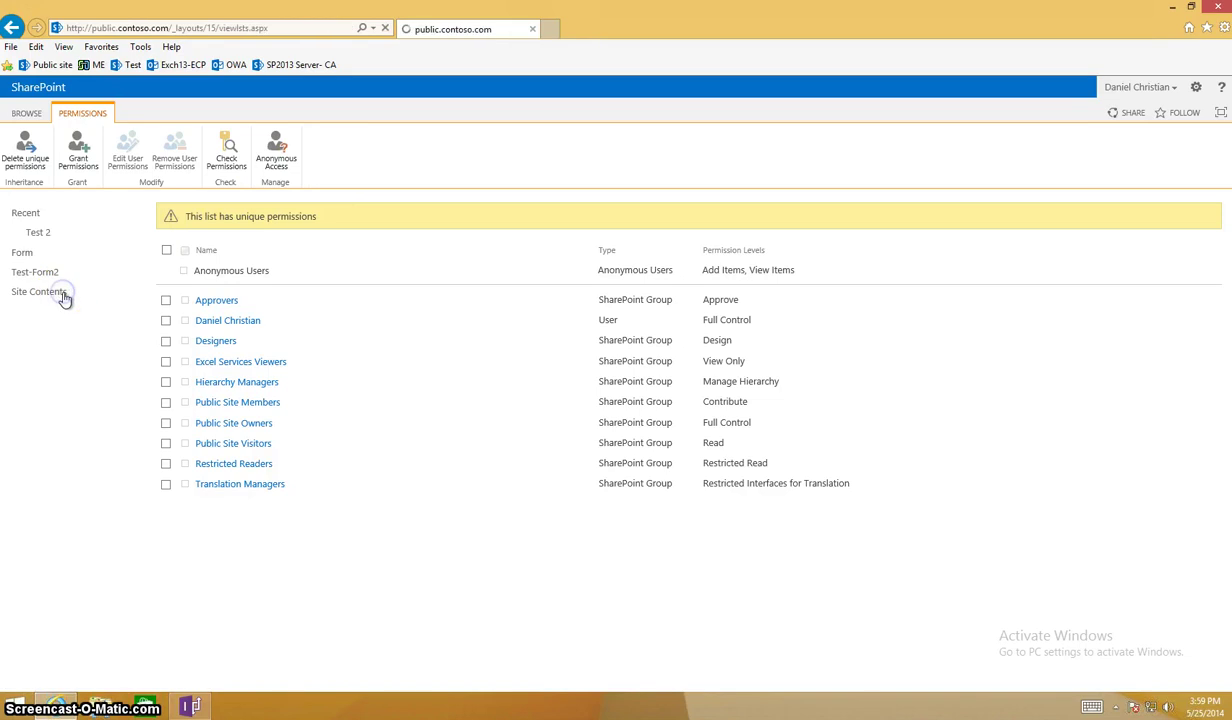
left_click(428, 372)
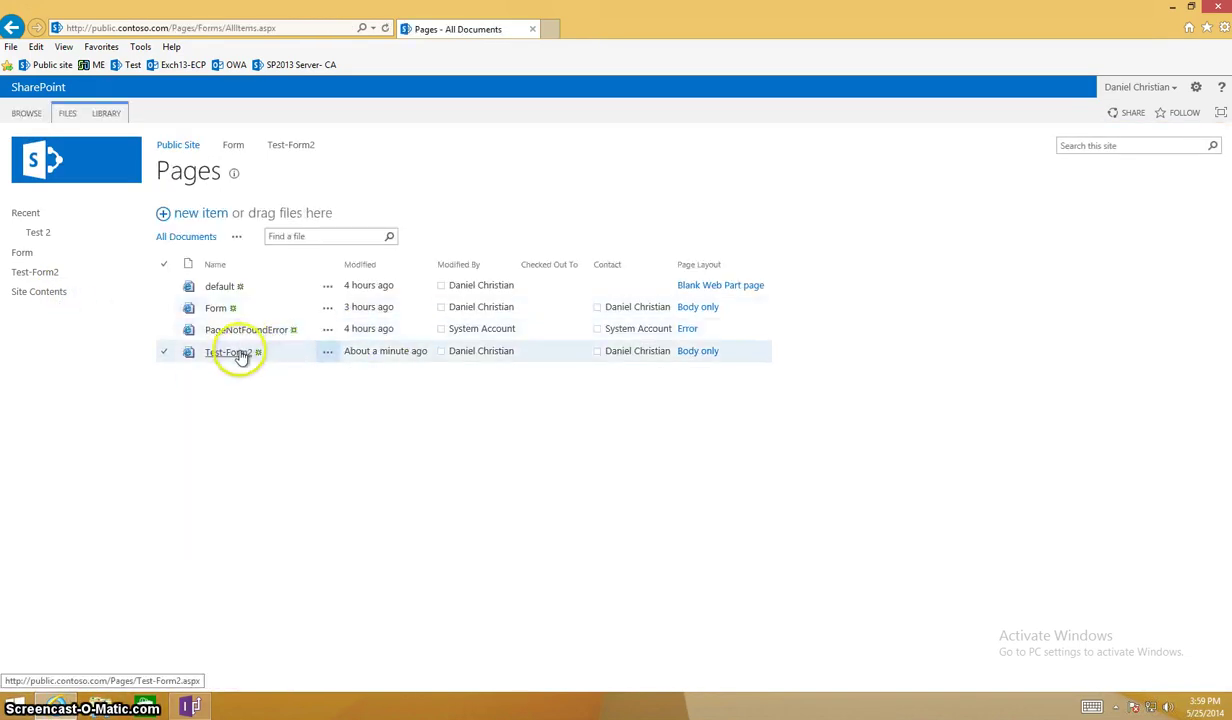
left_click(108, 115)
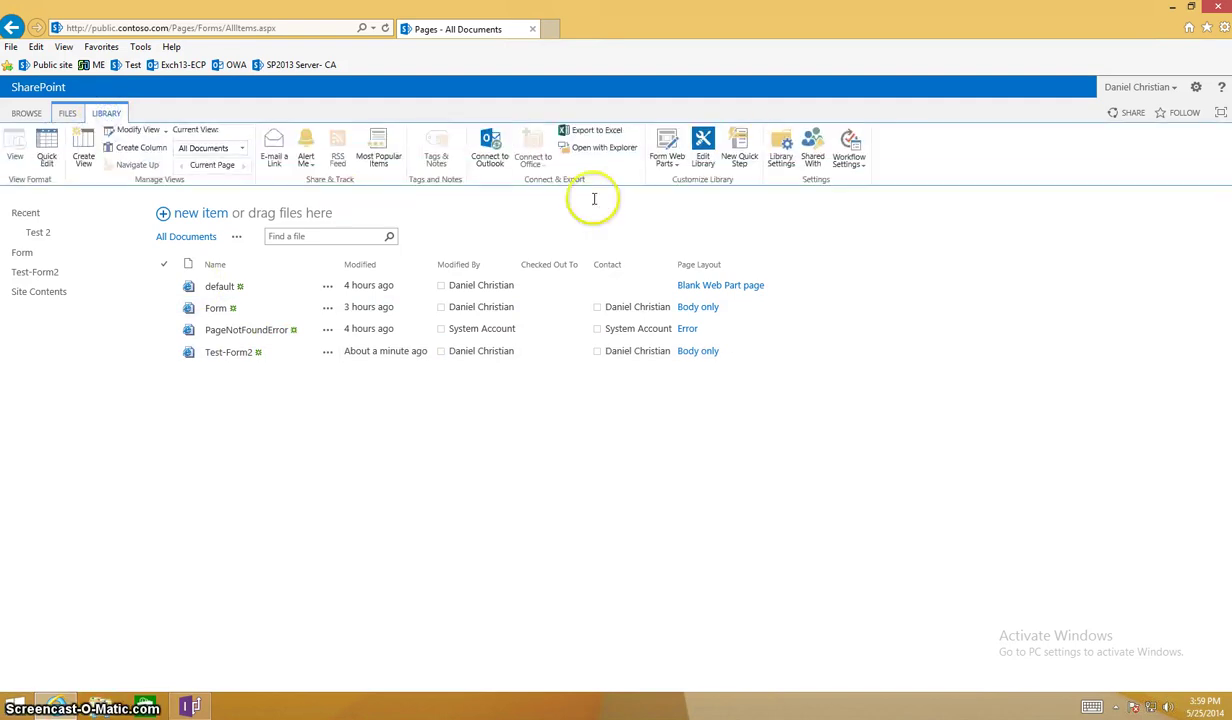
left_click(780, 148)
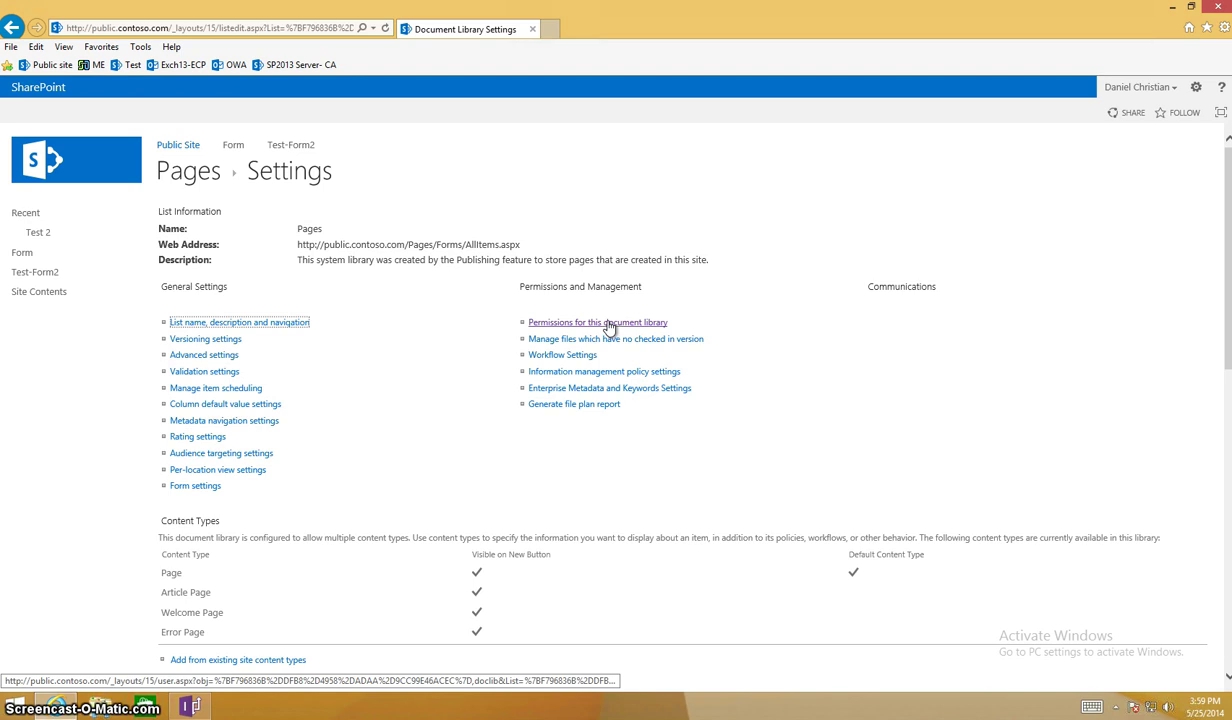
left_click(608, 324)
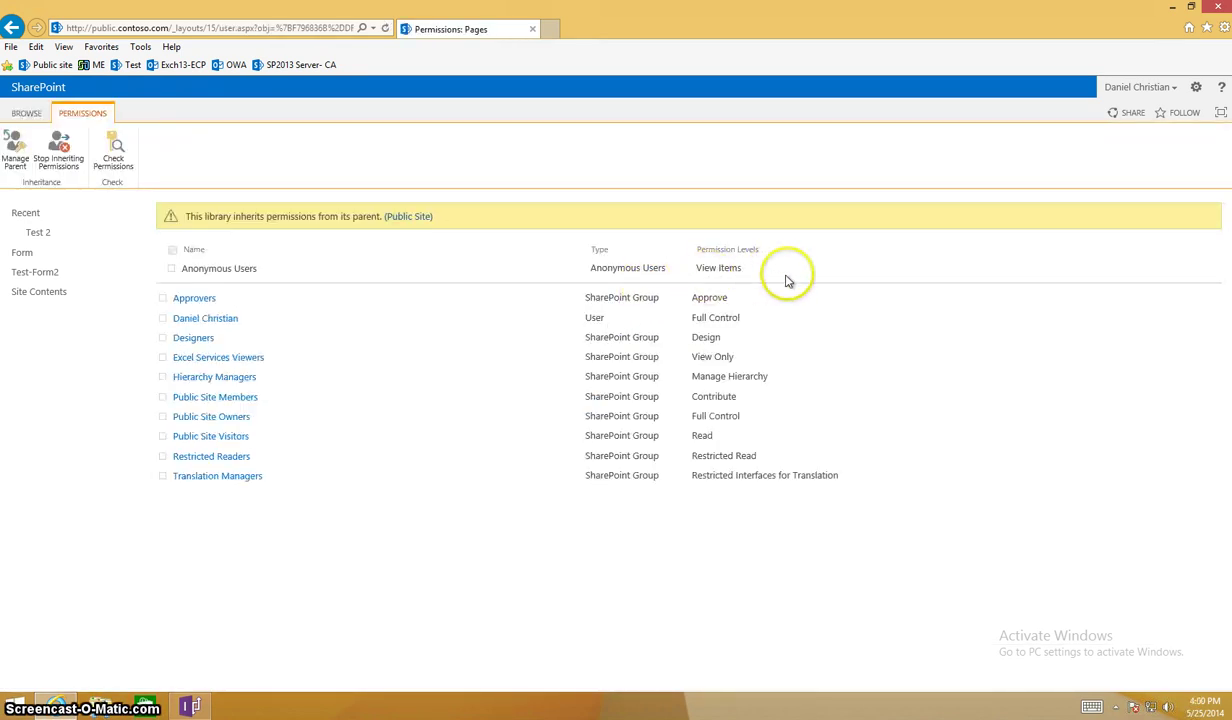
left_click(1213, 8)
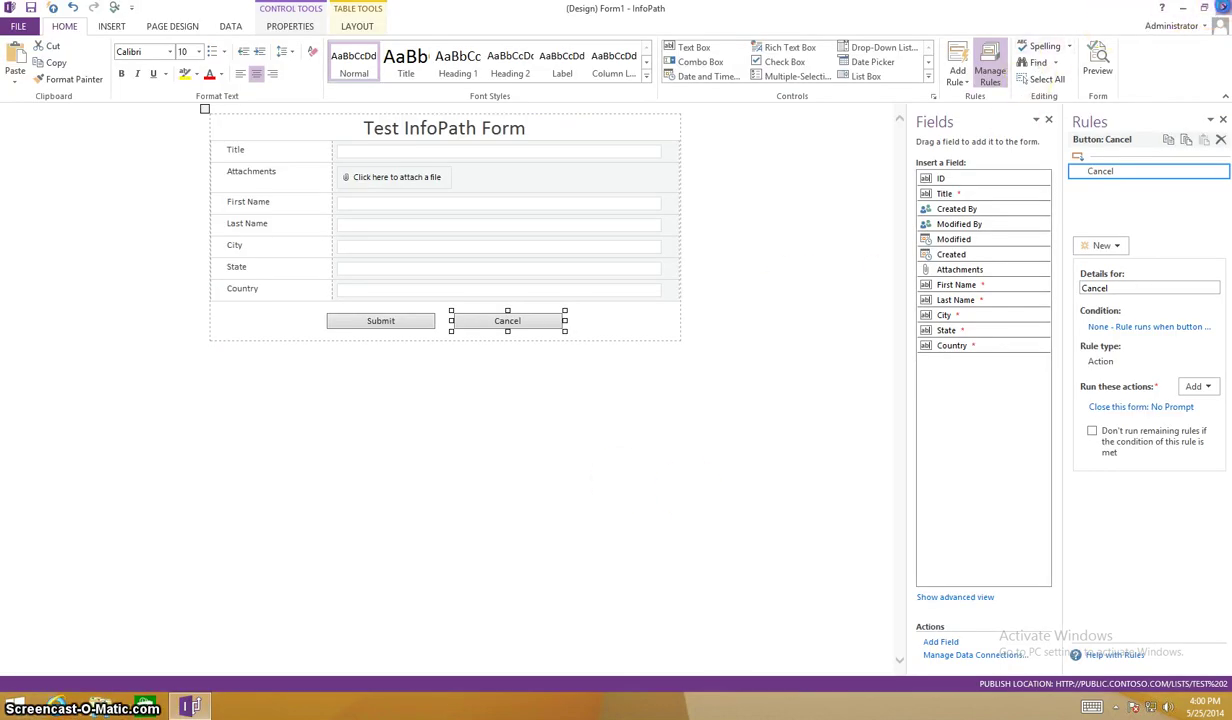
Open the Test-Form2 page in Internet Explorer and review, then dismiss, the form loading error details.
left_click(1183, 8)
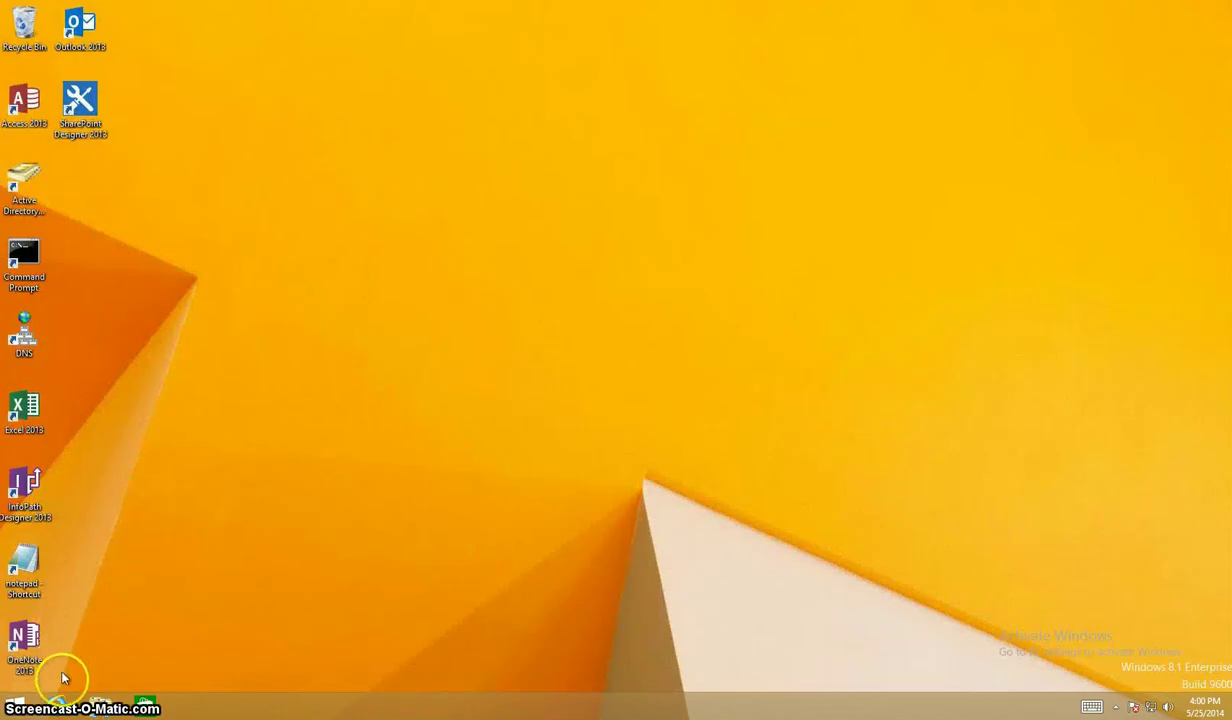
left_click(58, 706)
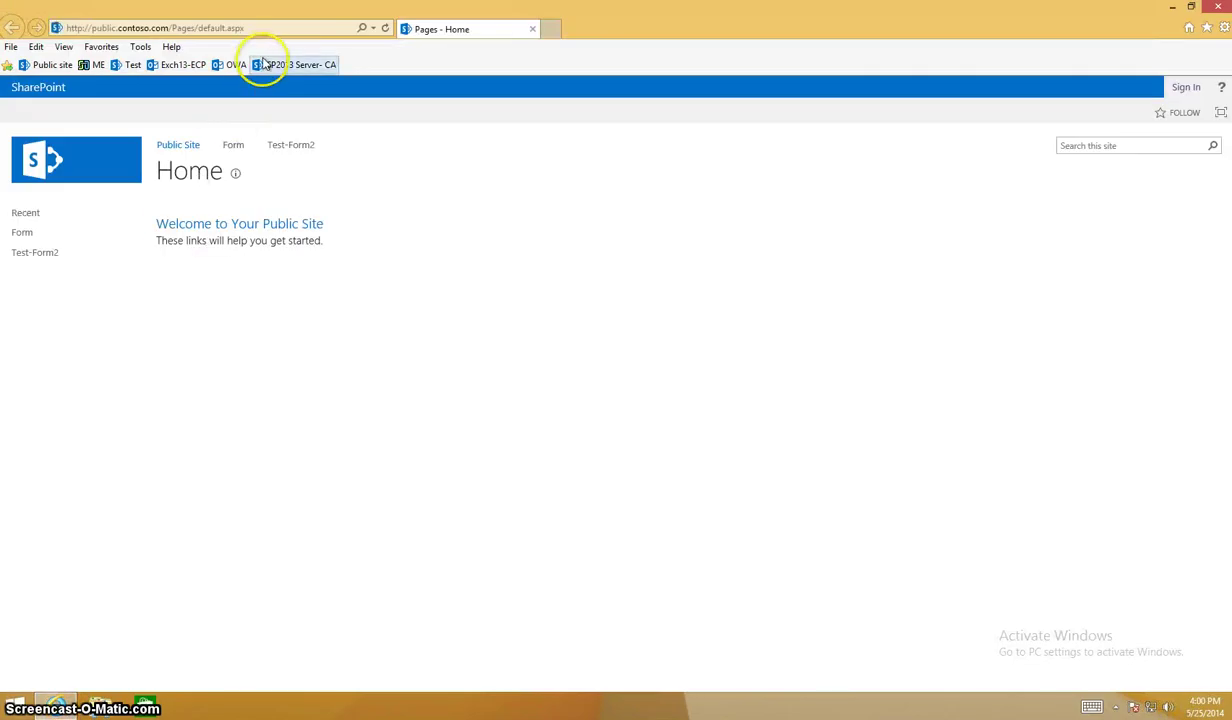
left_click(292, 148)
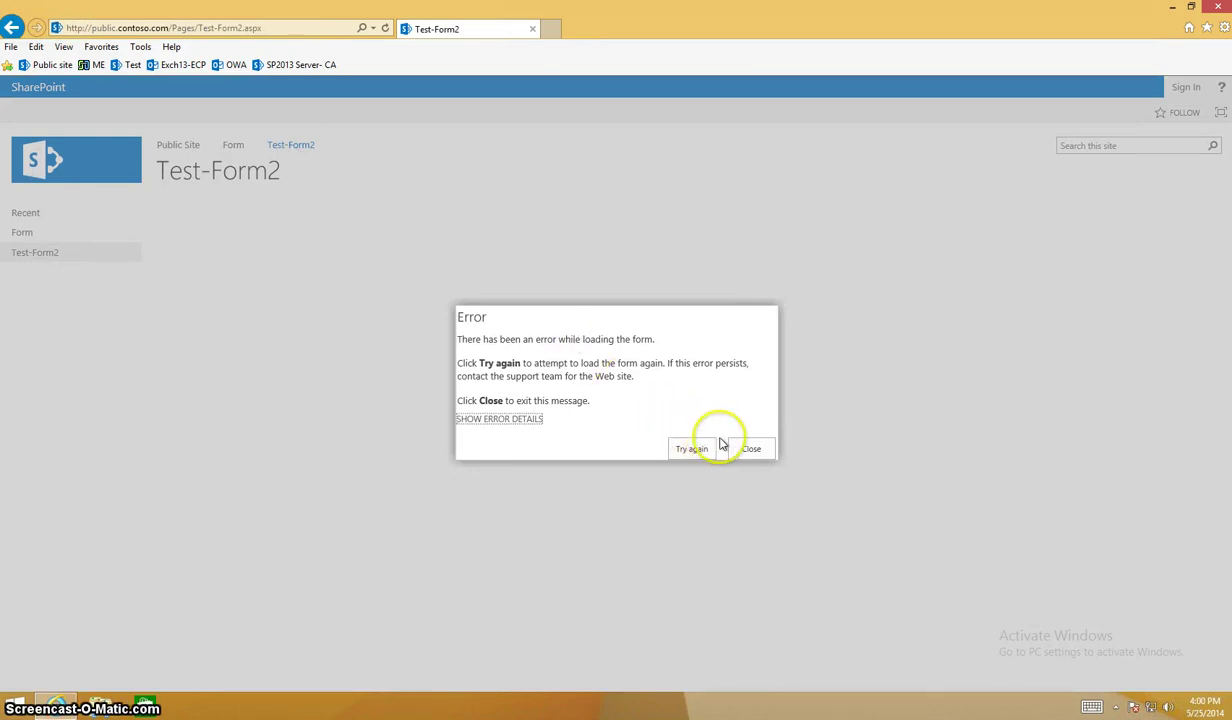
left_click(533, 420)
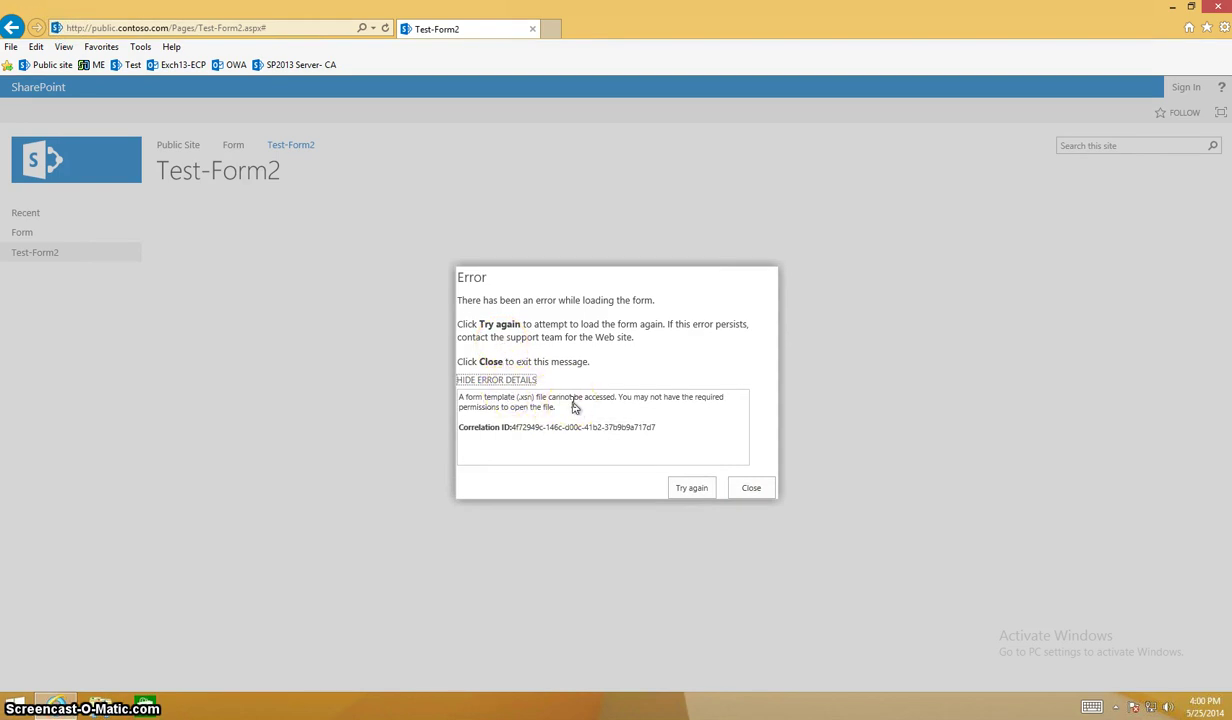
left_click(620, 455)
left_click(751, 488)
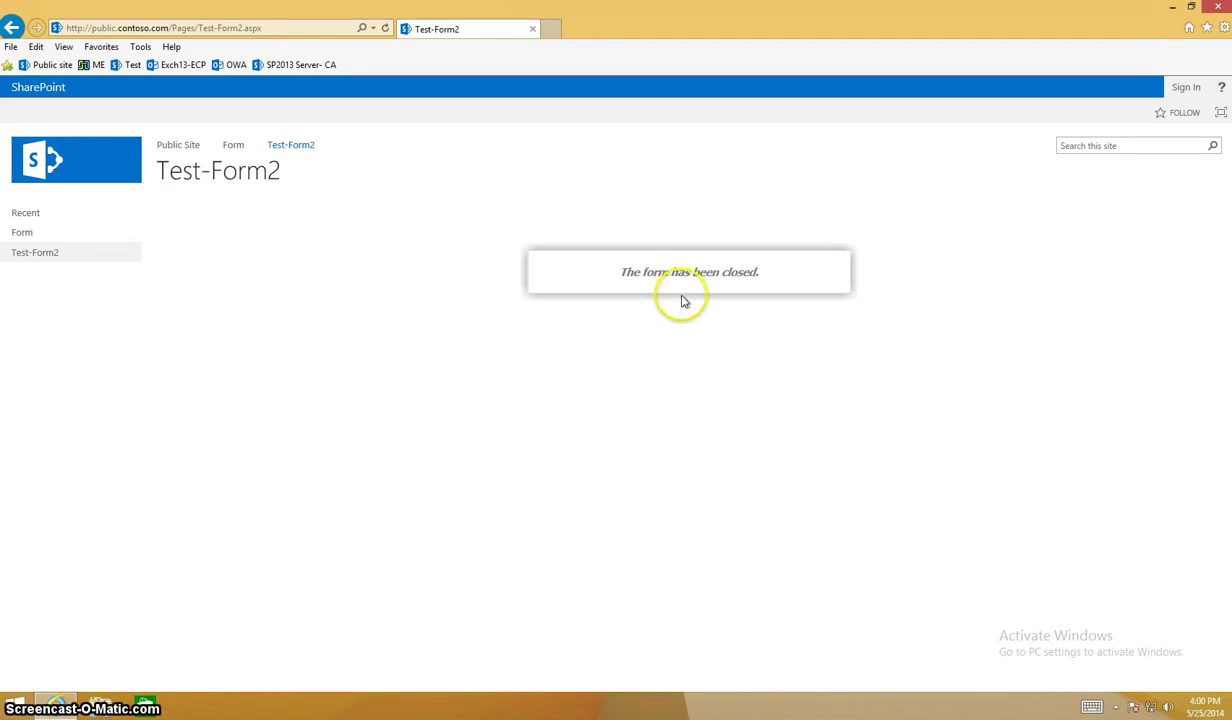
Sign in to the site with the account's user name and password so the form loads.
left_click(1195, 88)
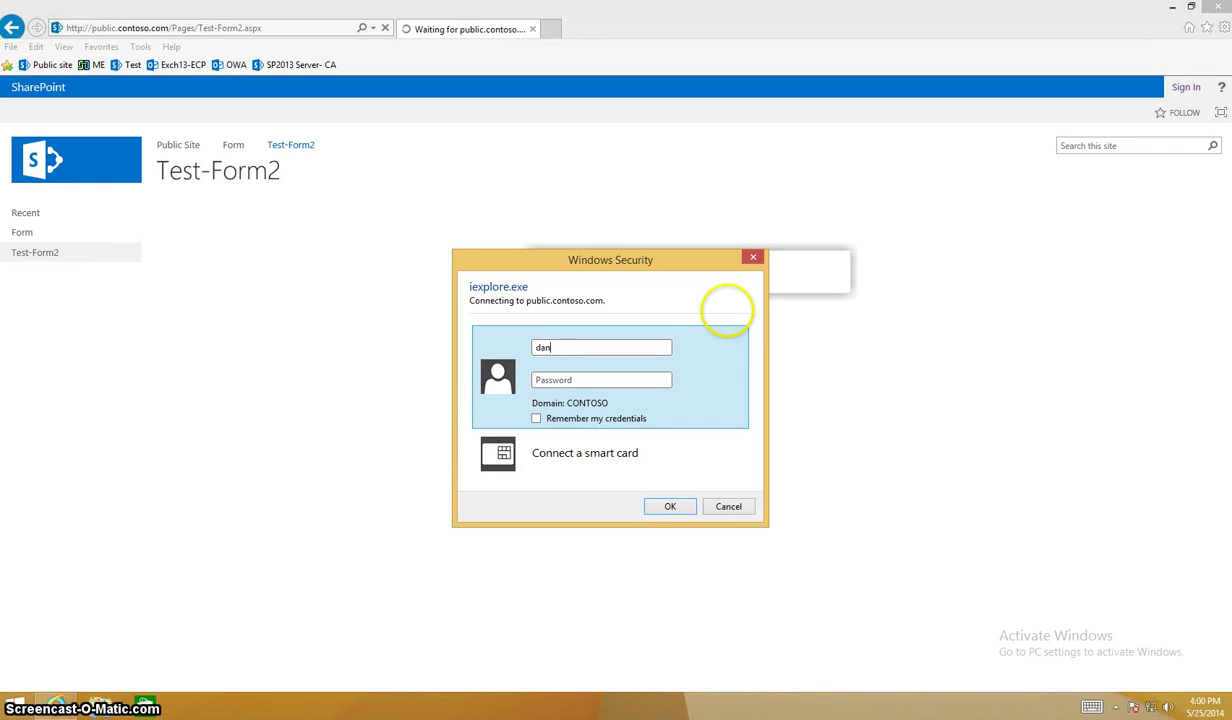
key("Tab")
type("p")
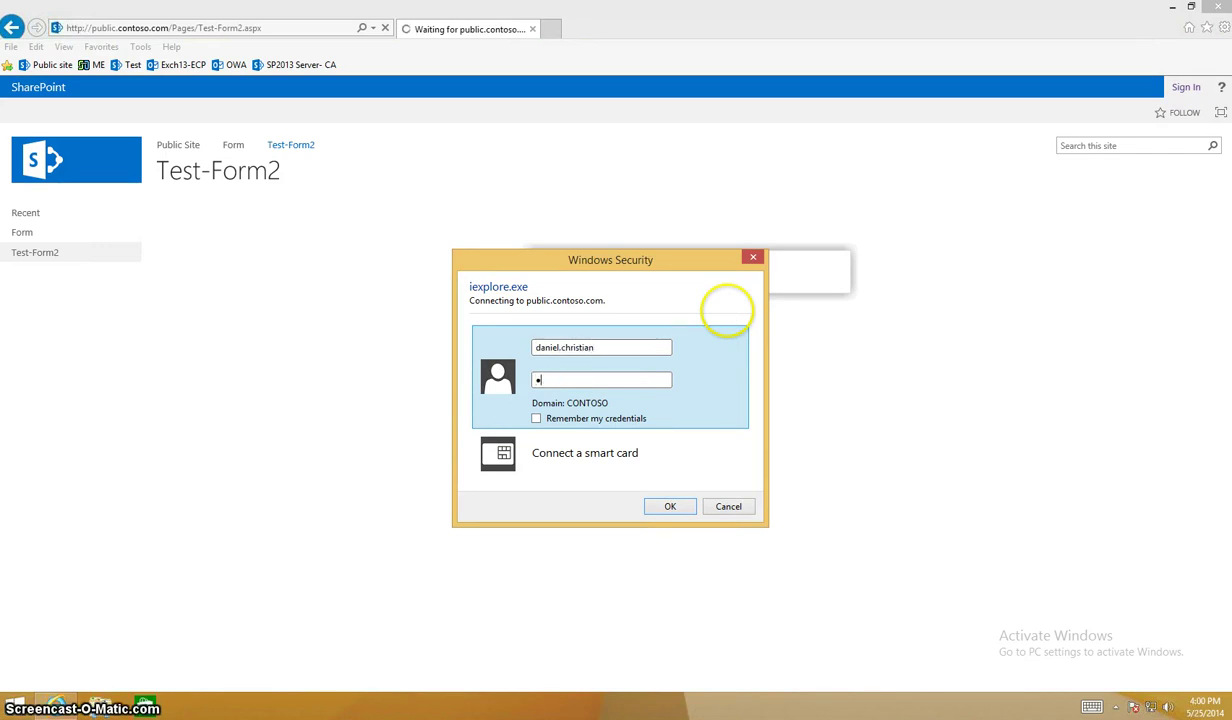
key("Return")
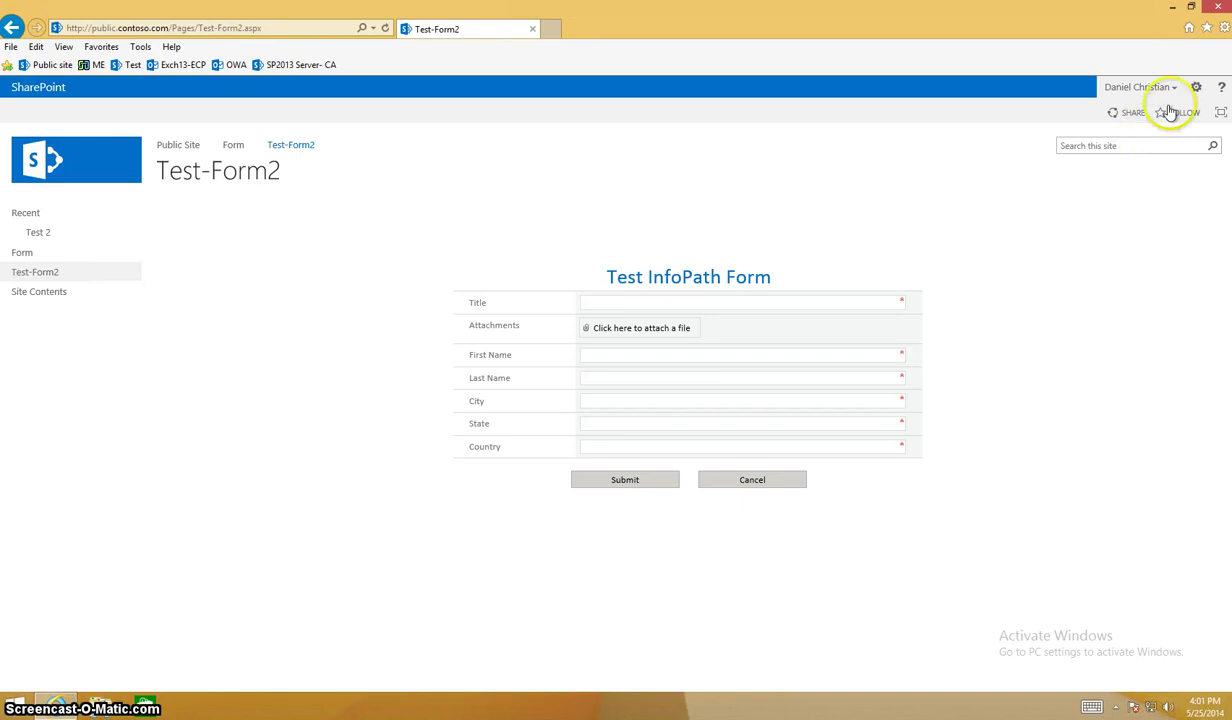
left_click(1195, 88)
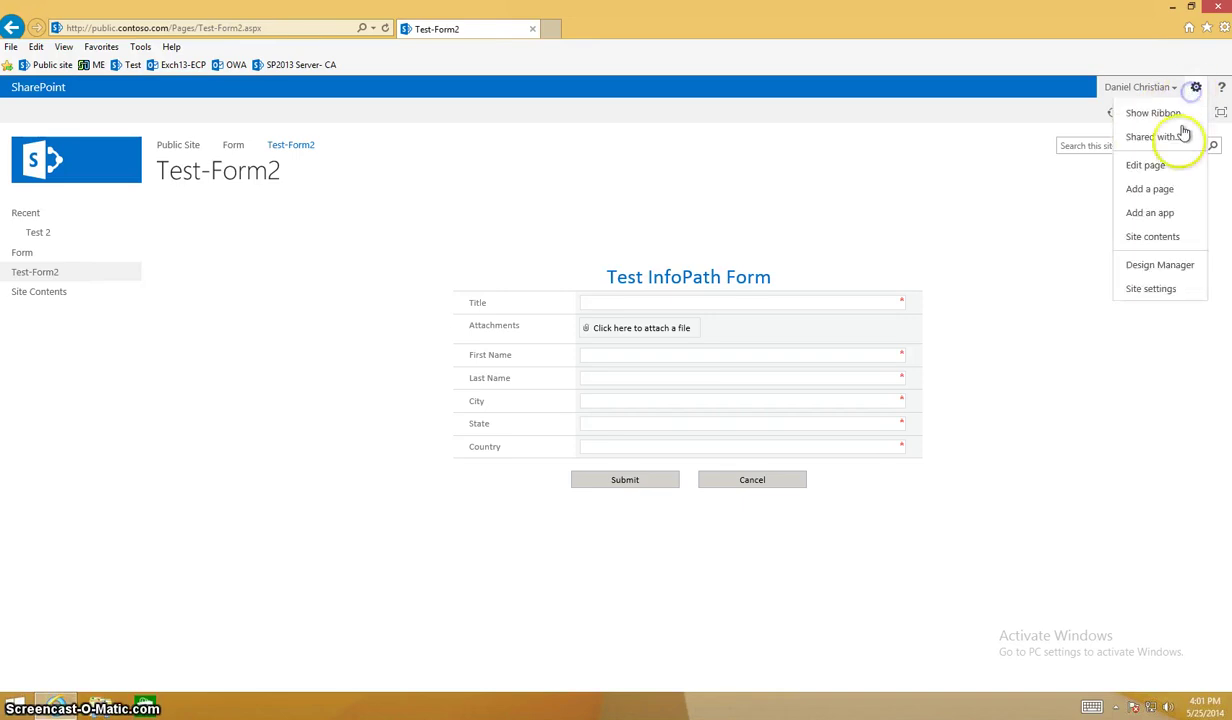
Deactivate Limited-access user permission lockdown mode in Site collection features, then go to Site Contents.
left_click(1153, 288)
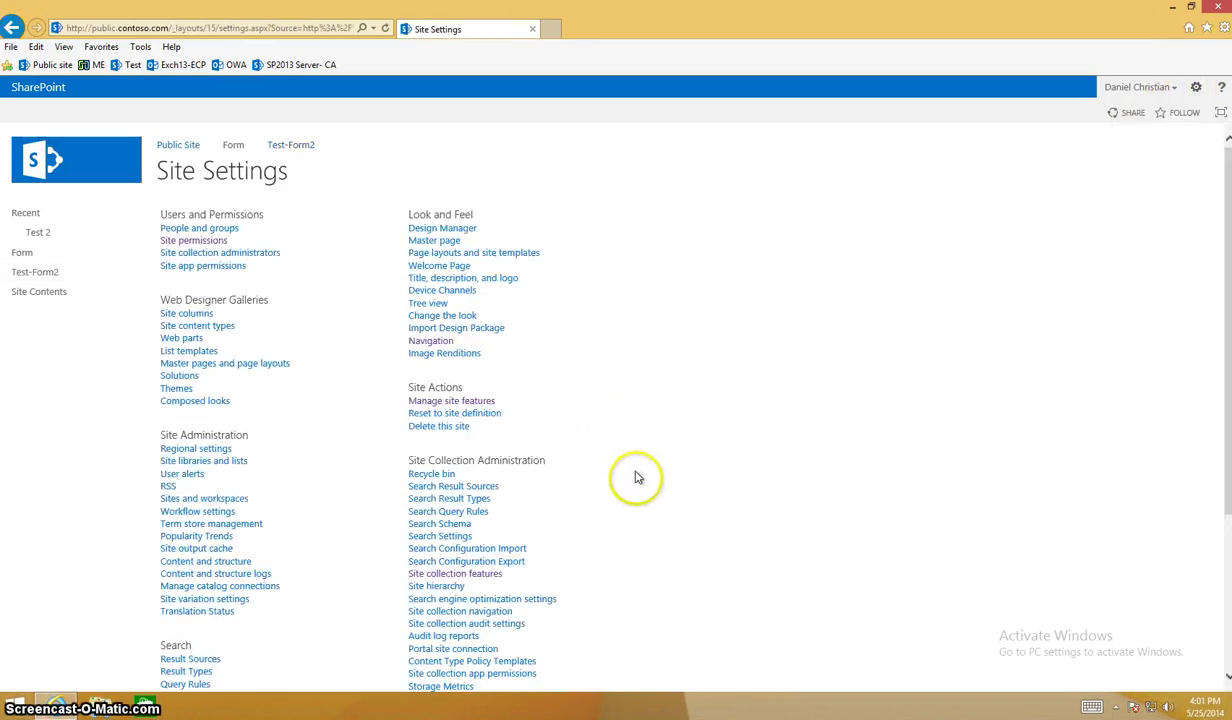
scroll(635, 476, "down", 3)
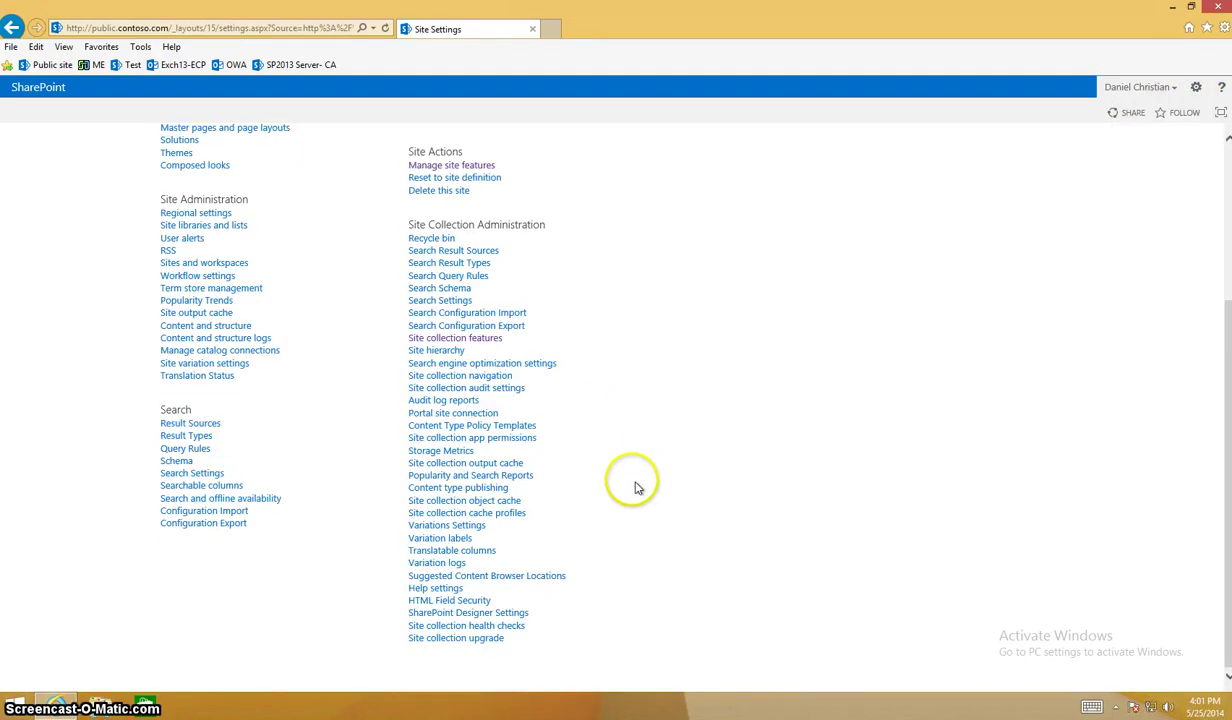
left_click(466, 338)
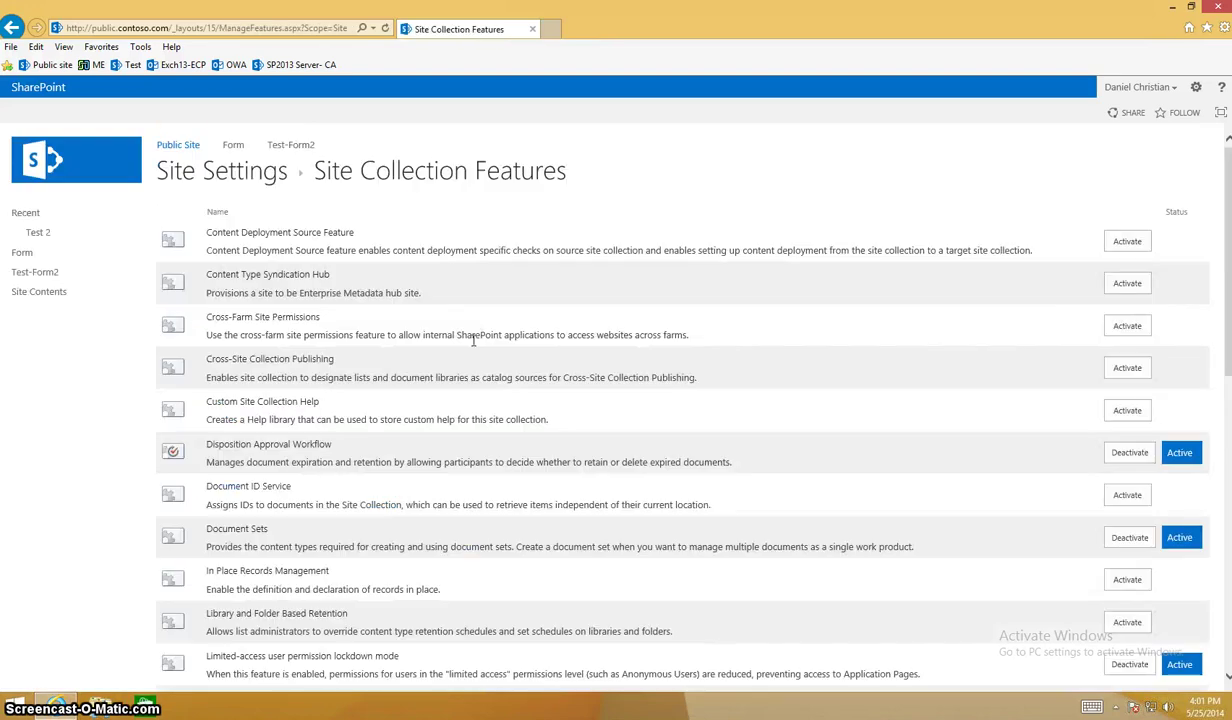
scroll(404, 440, "down", 3)
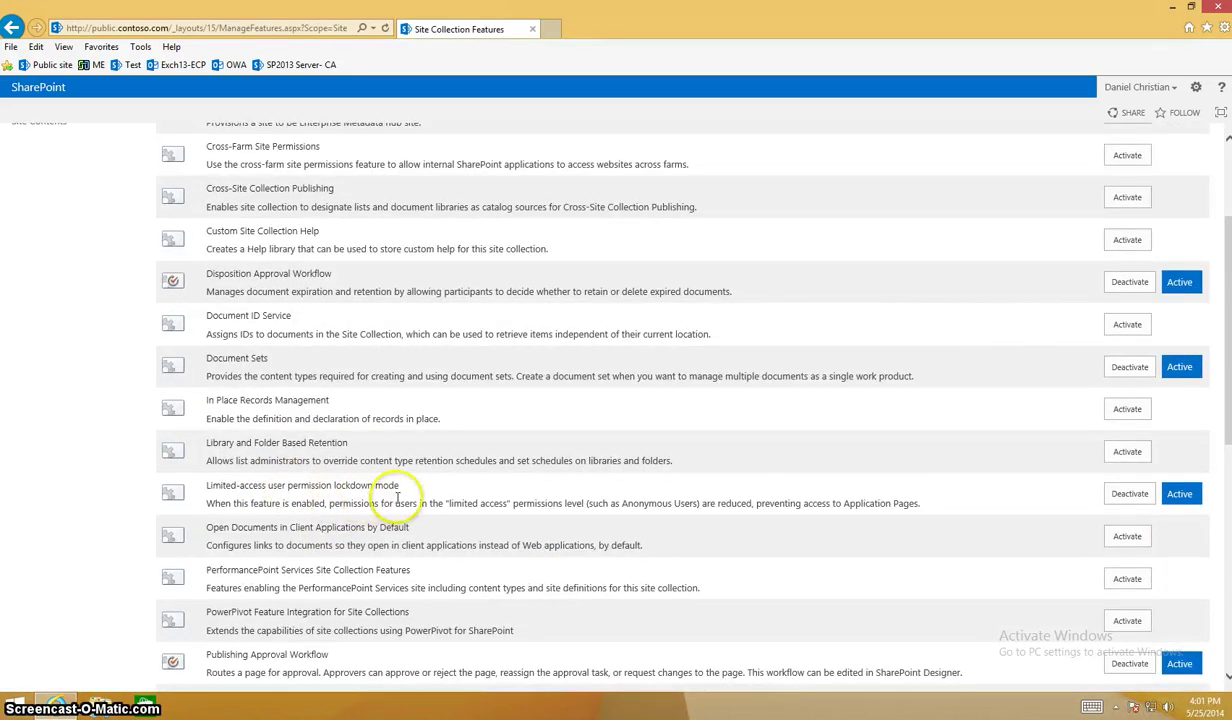
left_click(1132, 496)
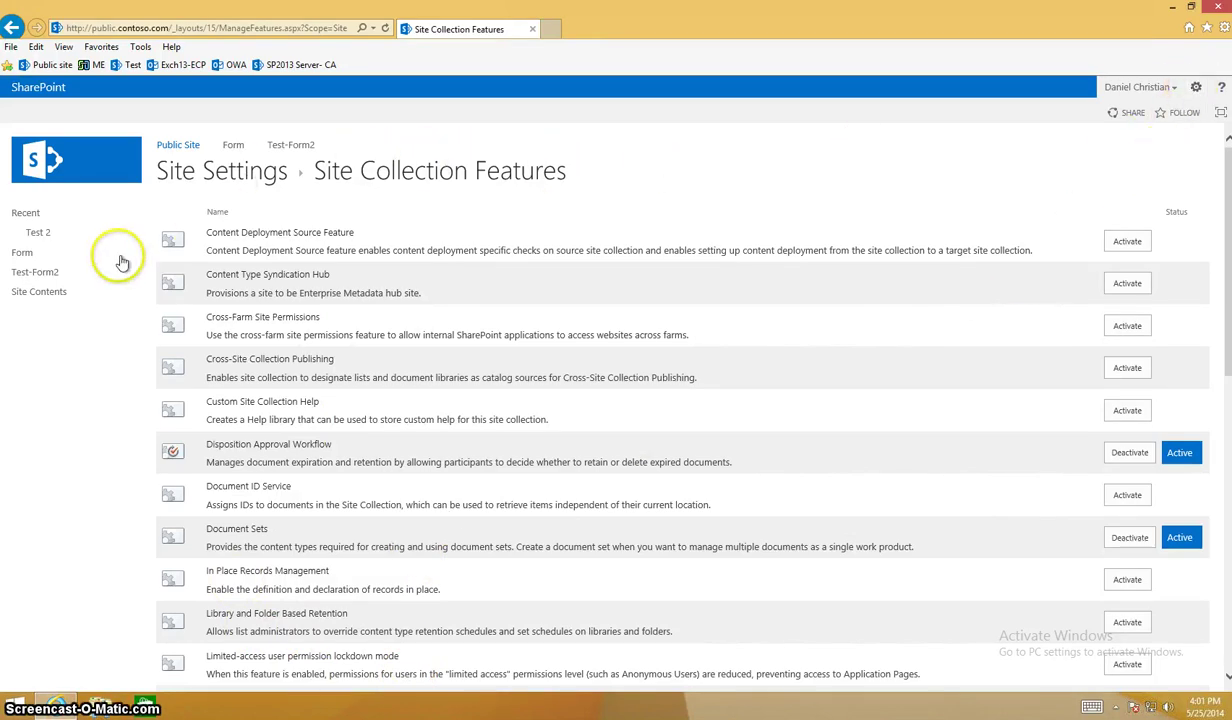
left_click(34, 293)
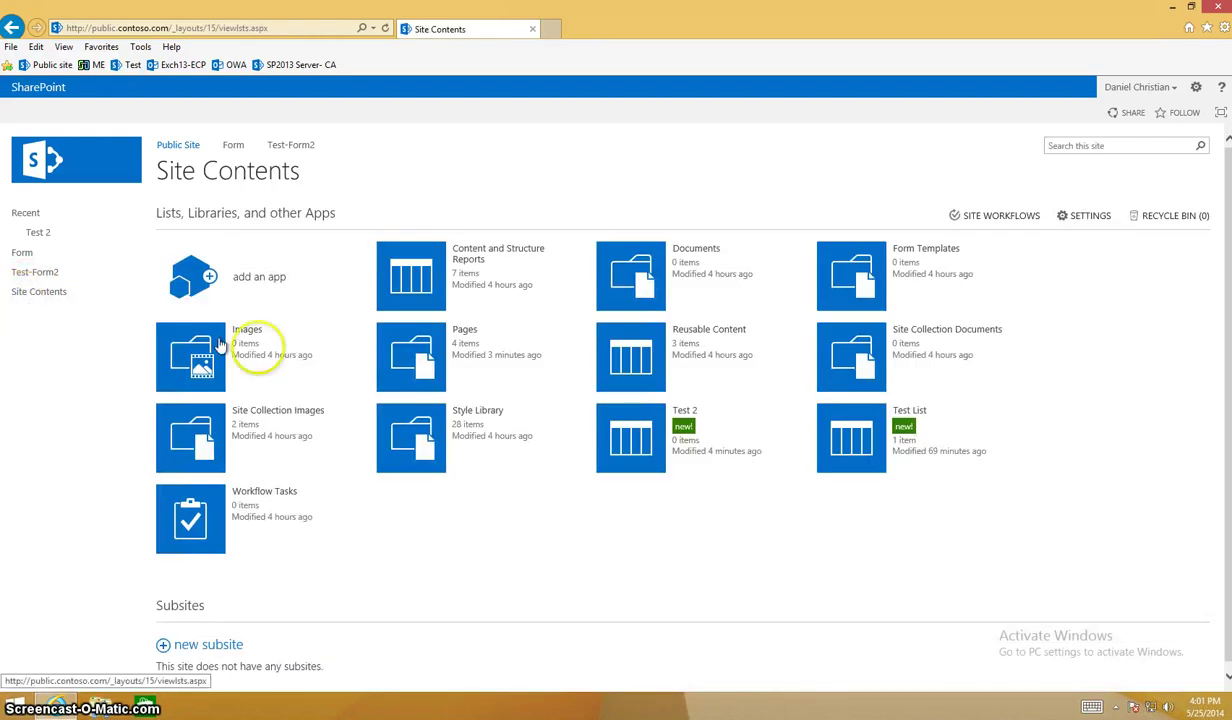
Delete the Test 2 list's unique permissions so it inherits from Public Site, then close Internet Explorer.
left_click(653, 440)
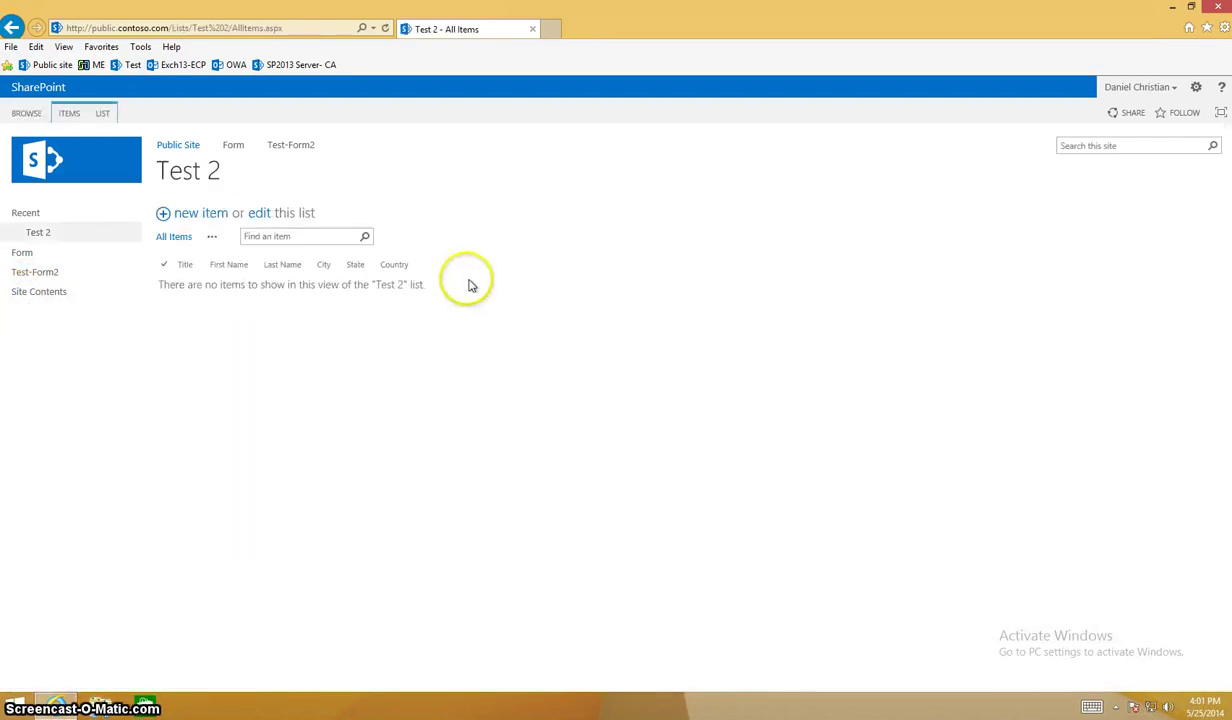
left_click(108, 114)
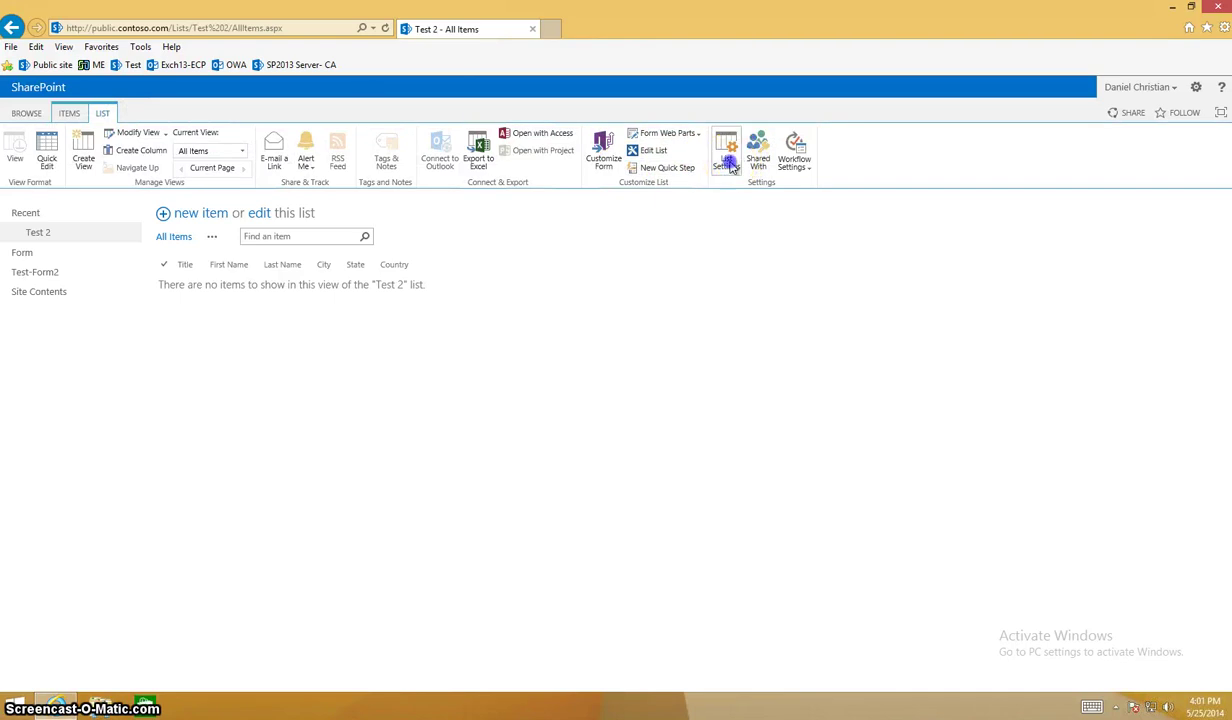
left_click(729, 163)
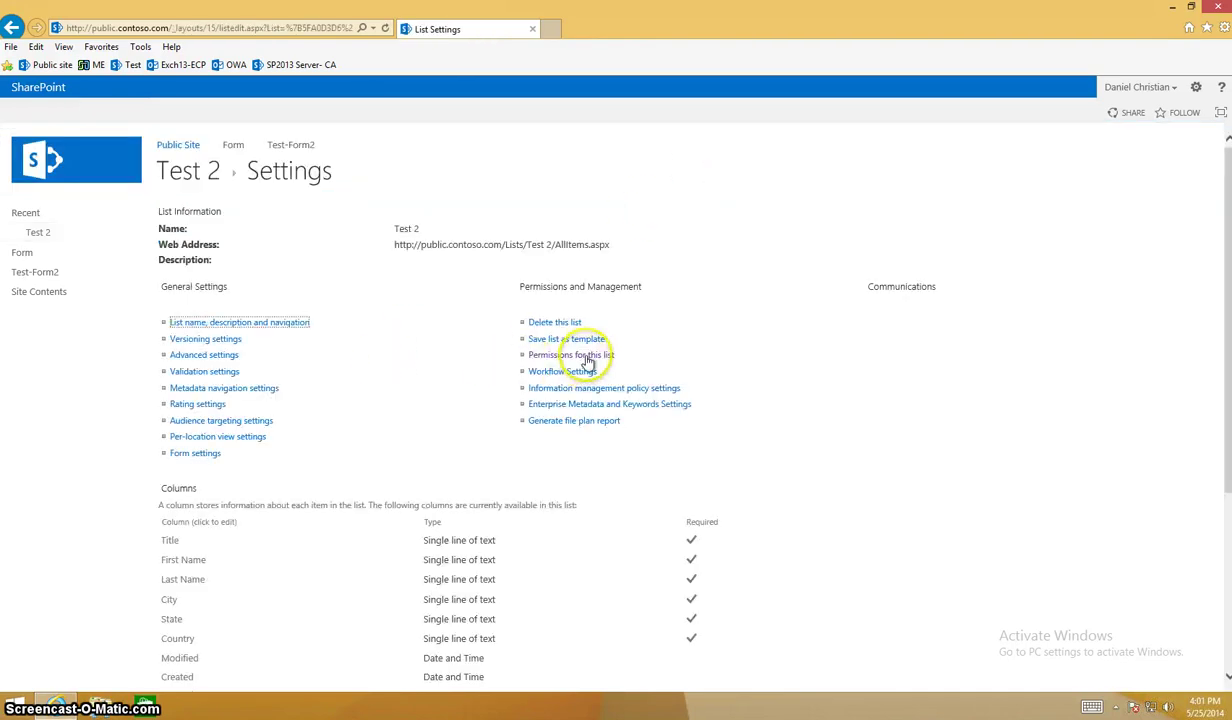
left_click(586, 358)
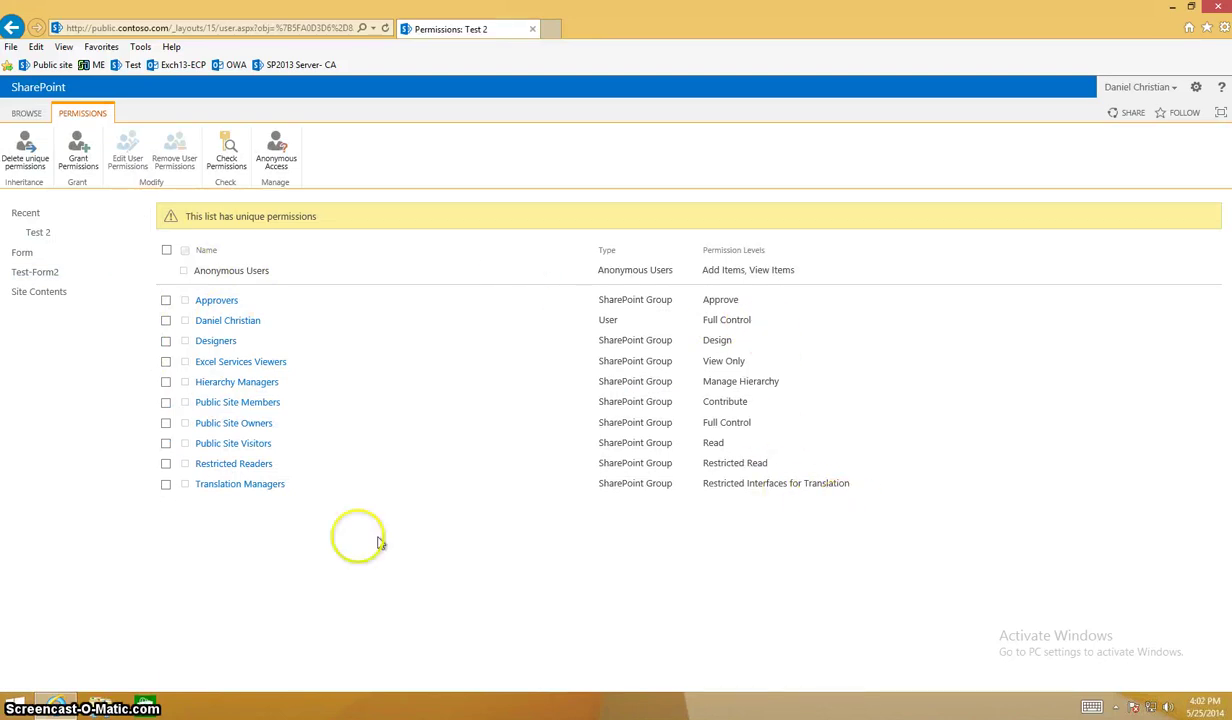
left_click(26, 162)
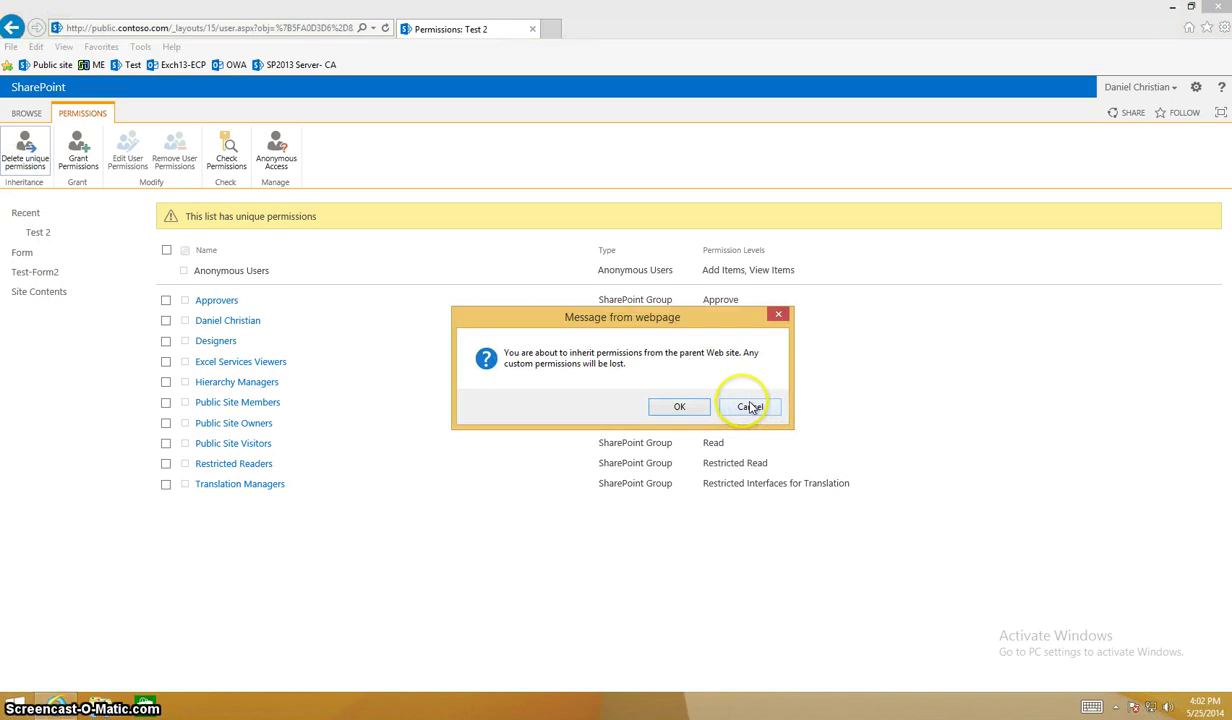
left_click(695, 410)
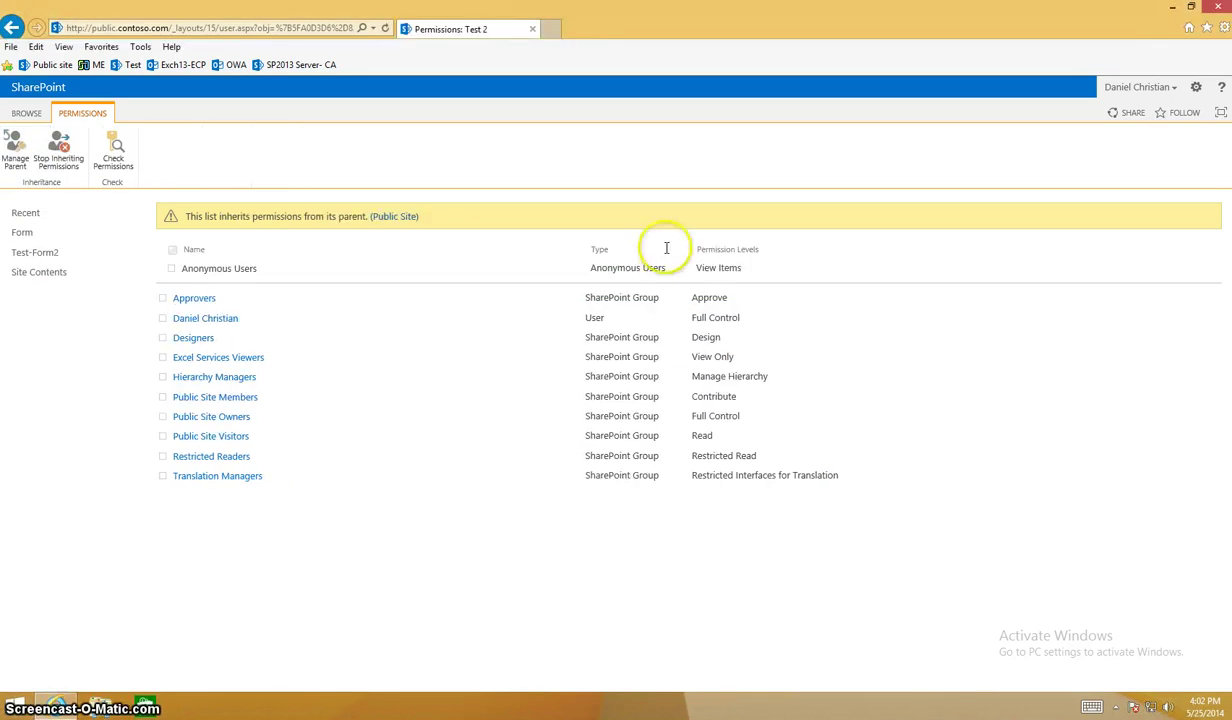
left_click(1216, 9)
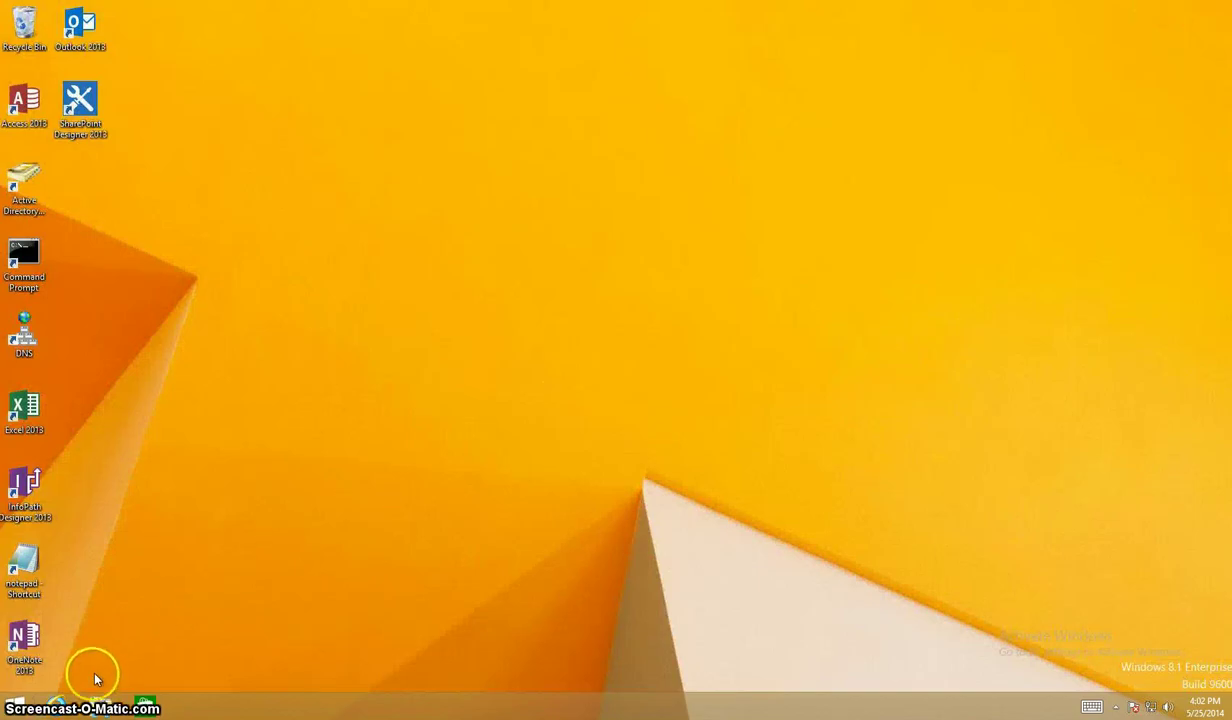
Reopen Test-Form2, sign in with the user's credentials, and go to the Site Settings page.
left_click(58, 705)
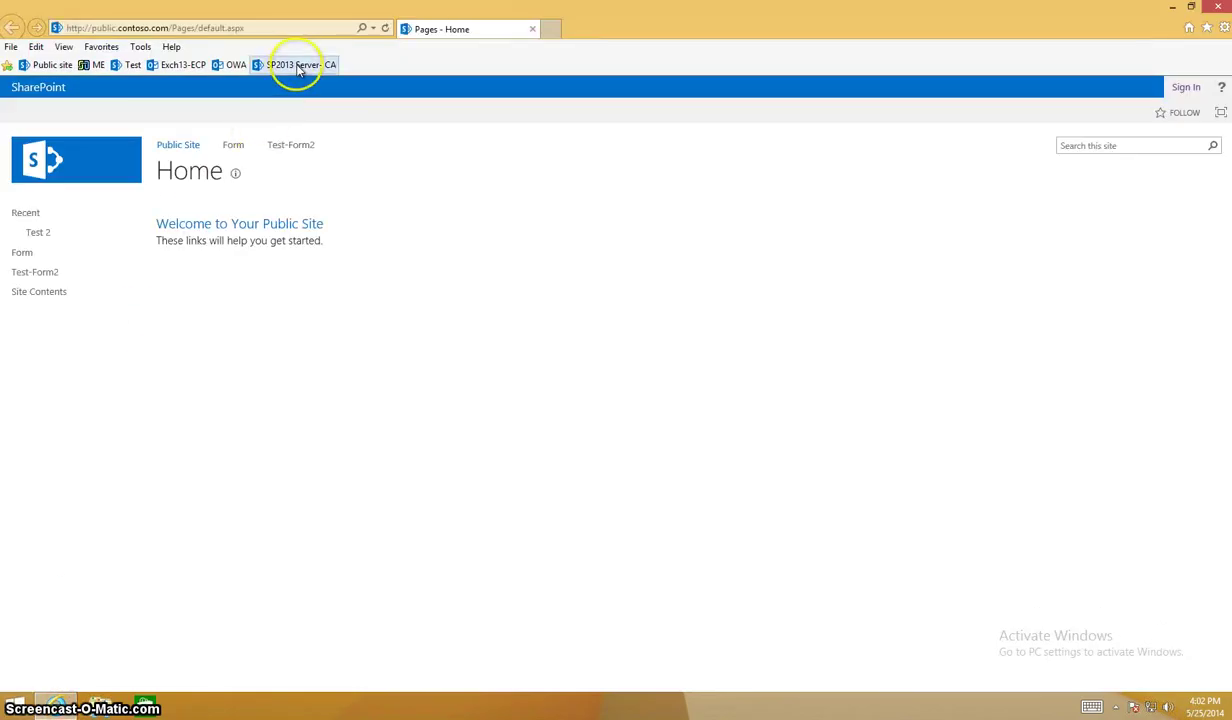
left_click(292, 145)
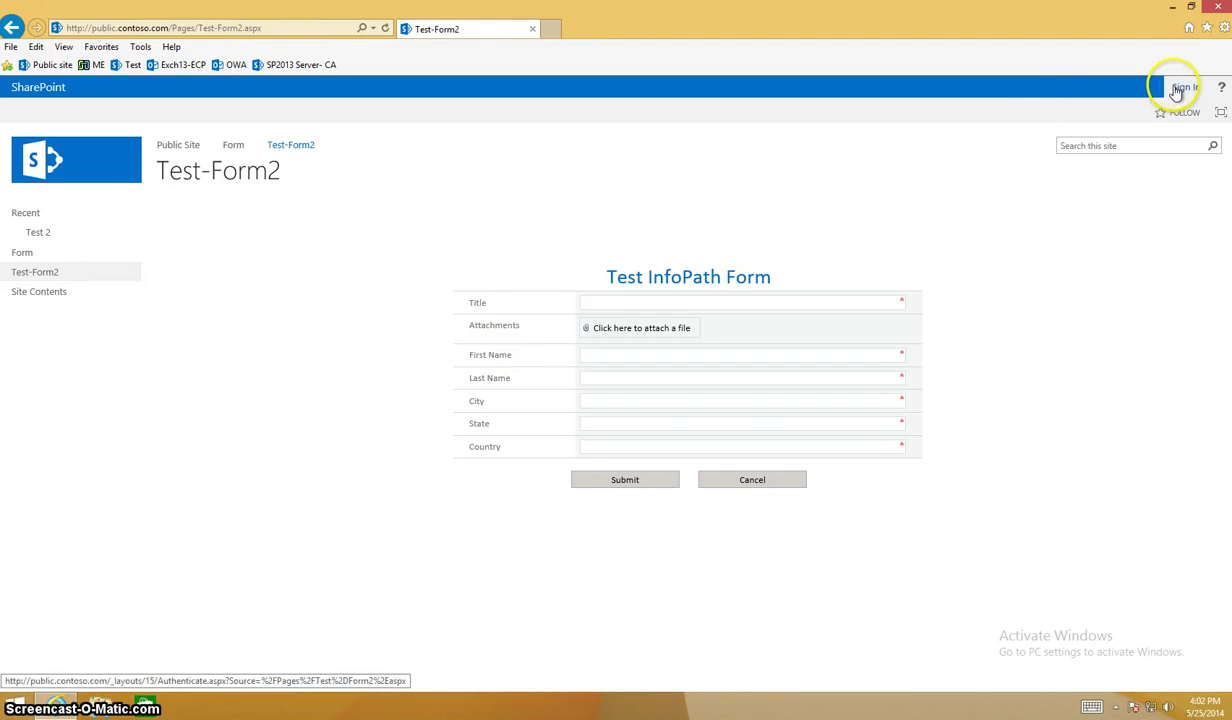
left_click(1177, 91)
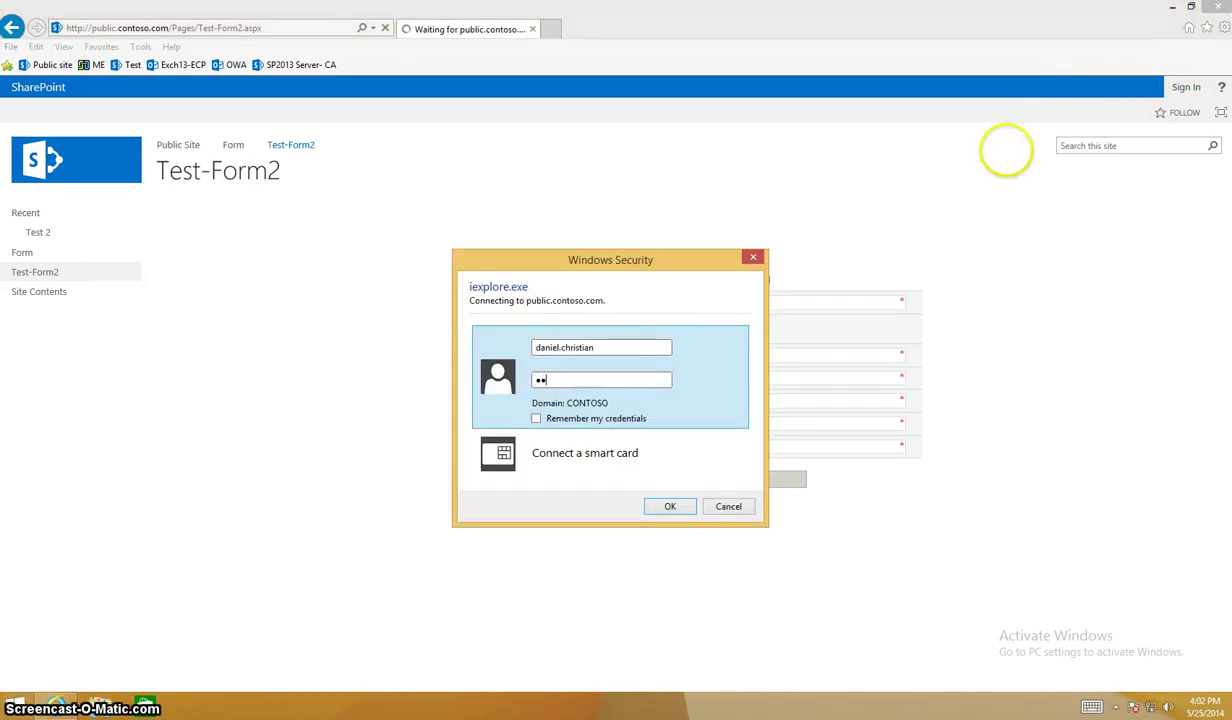
key("Return")
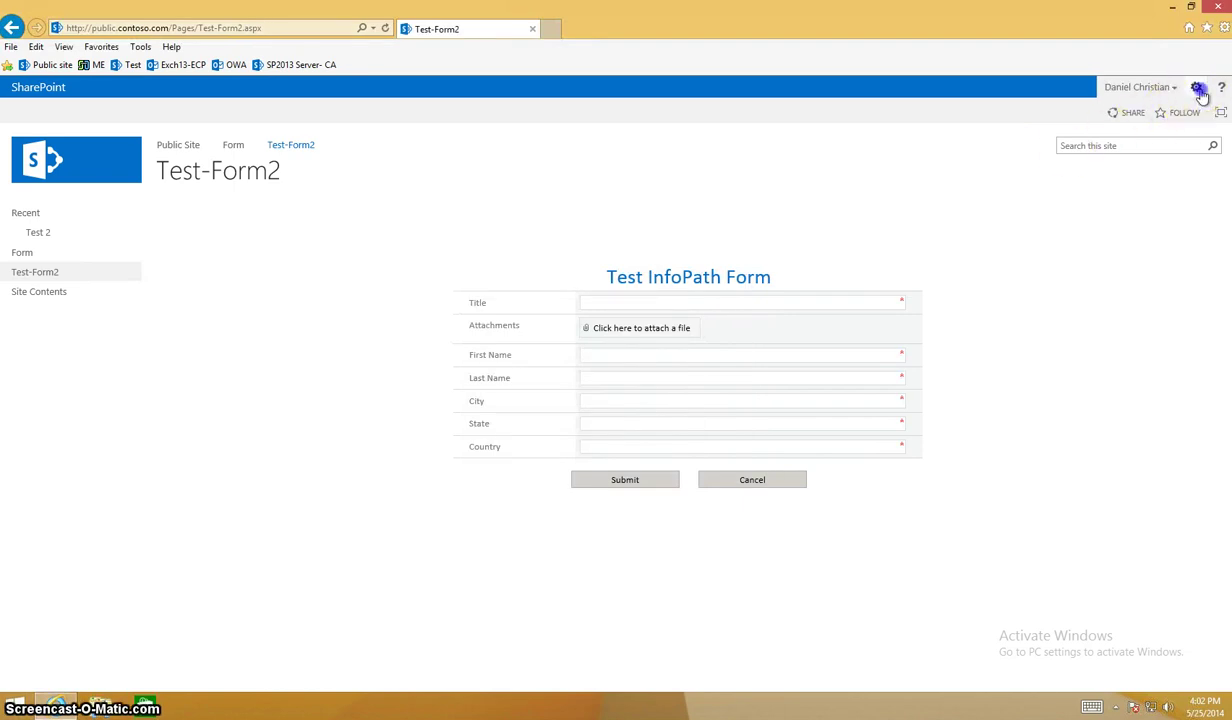
left_click(1196, 88)
left_click(1148, 289)
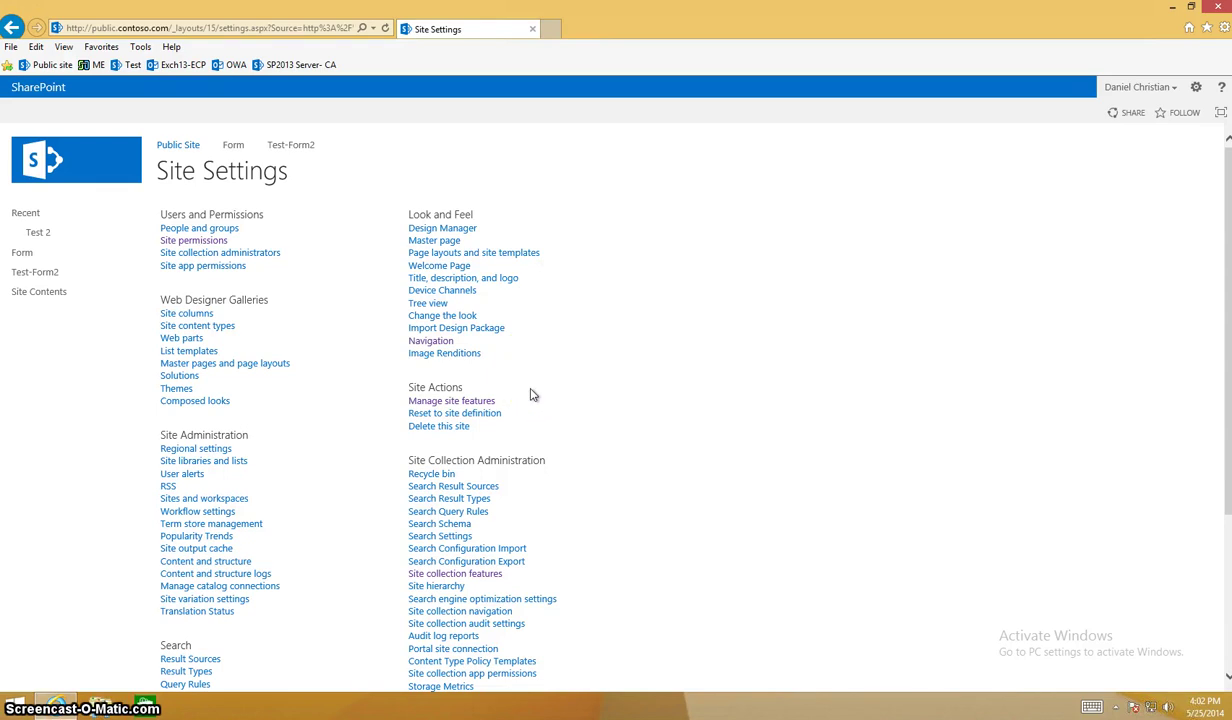
Stop the Test 2 list inheriting permissions so it has its own unique permissions.
scroll(533, 395, "down", 1)
scroll(533, 395, "up", 1)
left_click(16, 292)
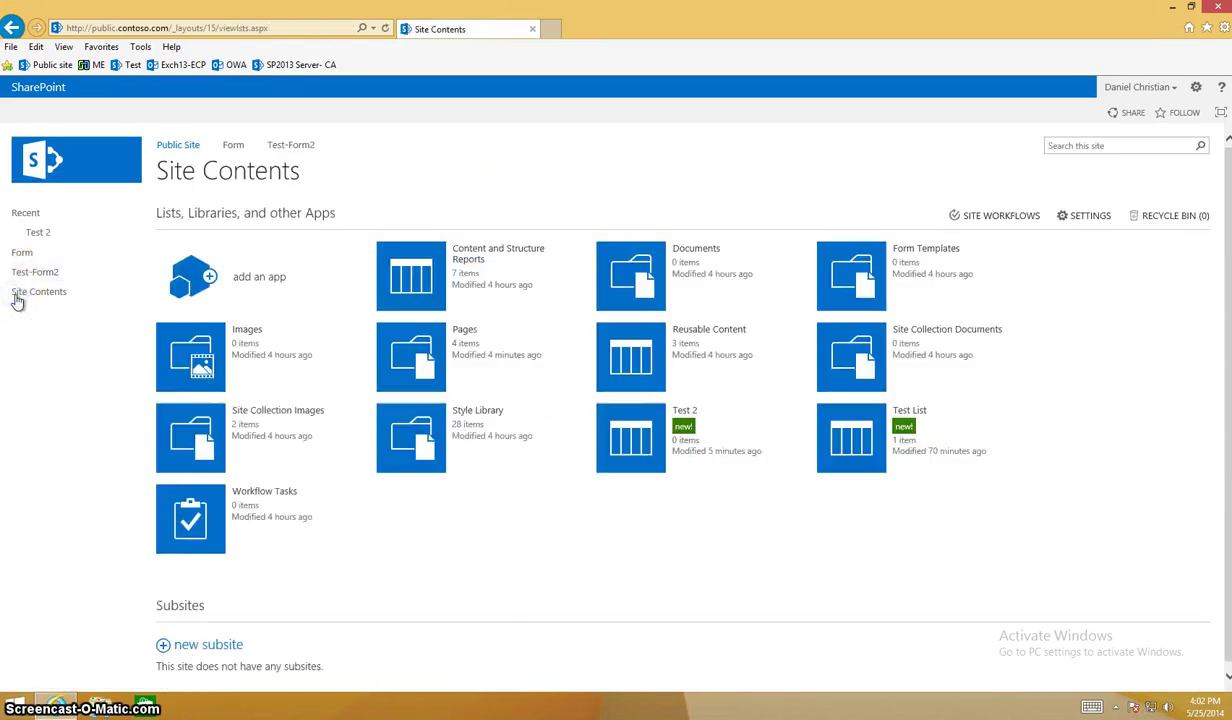
left_click(598, 428)
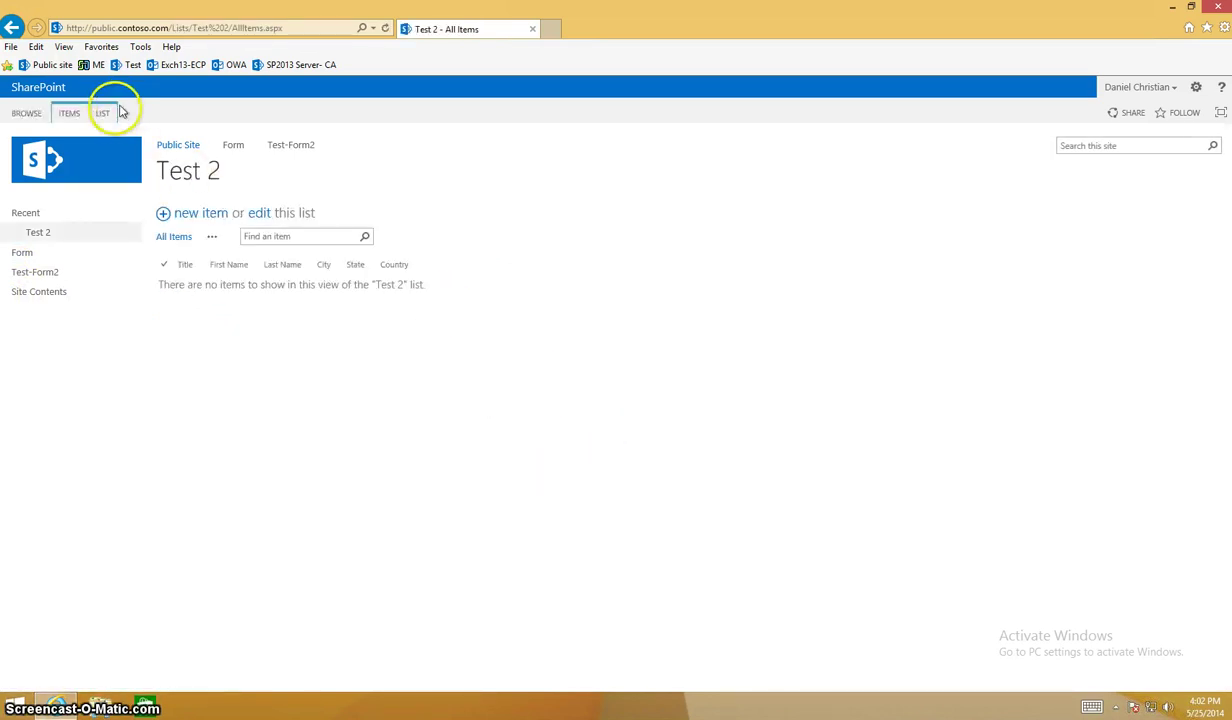
left_click(103, 114)
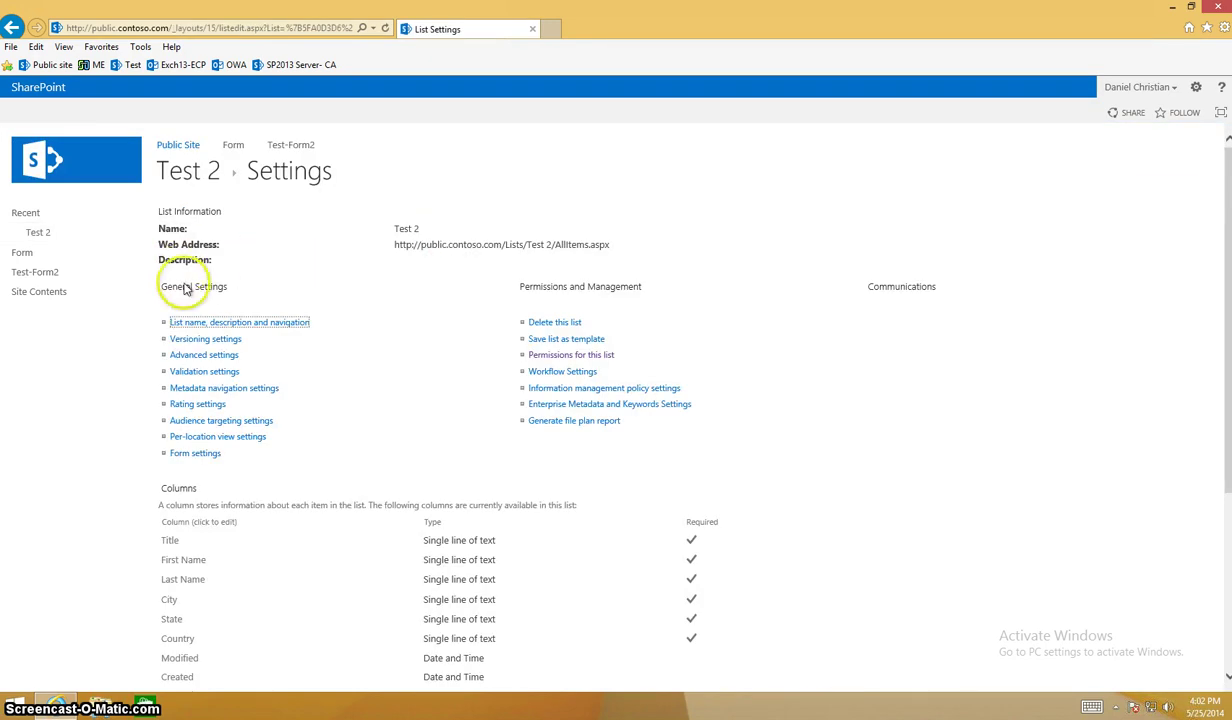
left_click(531, 355)
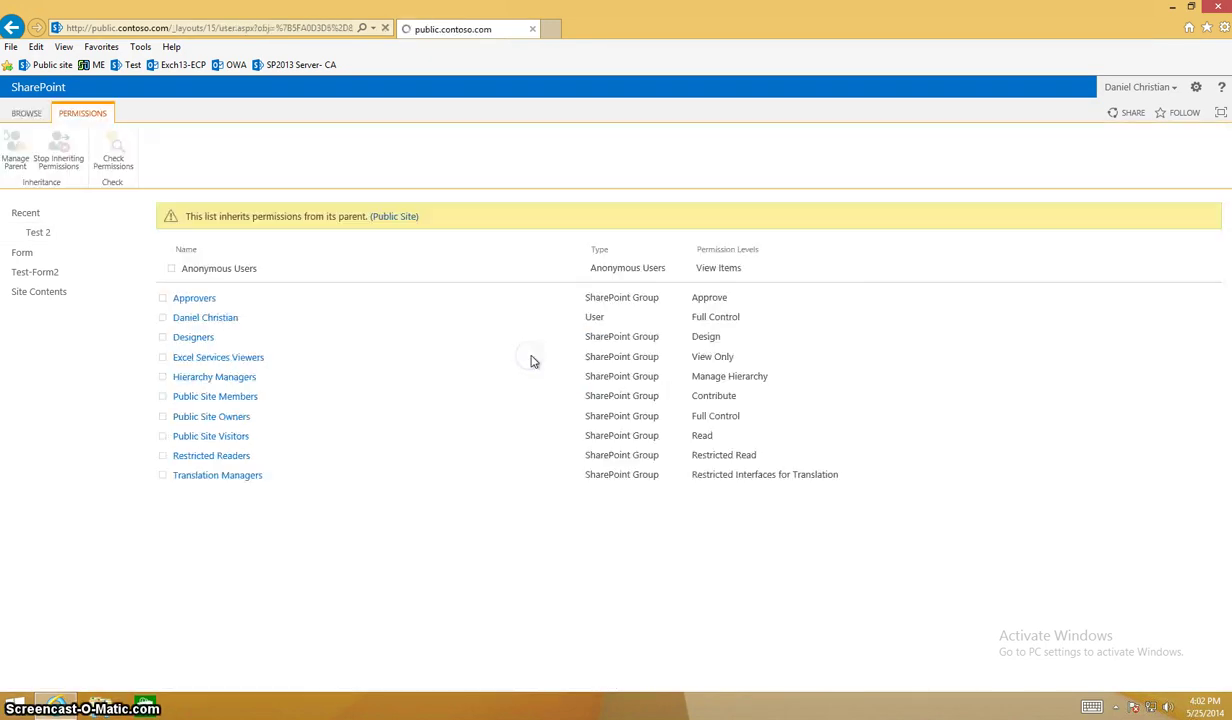
left_click(59, 150)
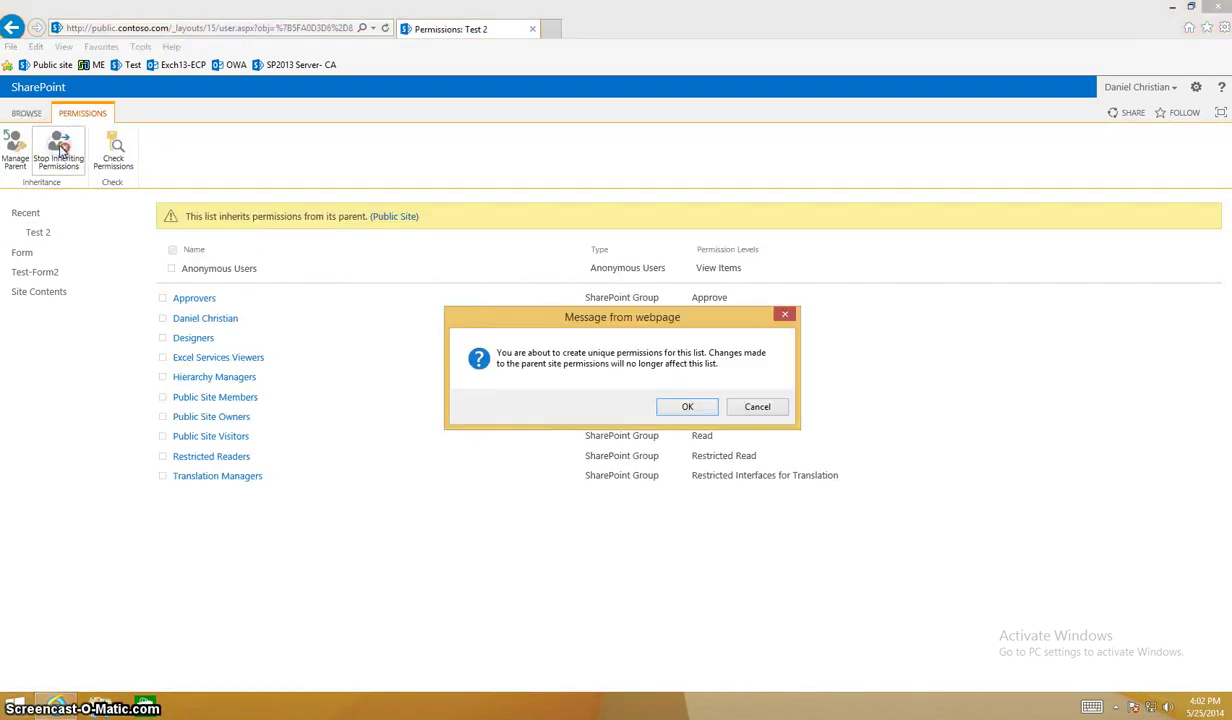
left_click(684, 406)
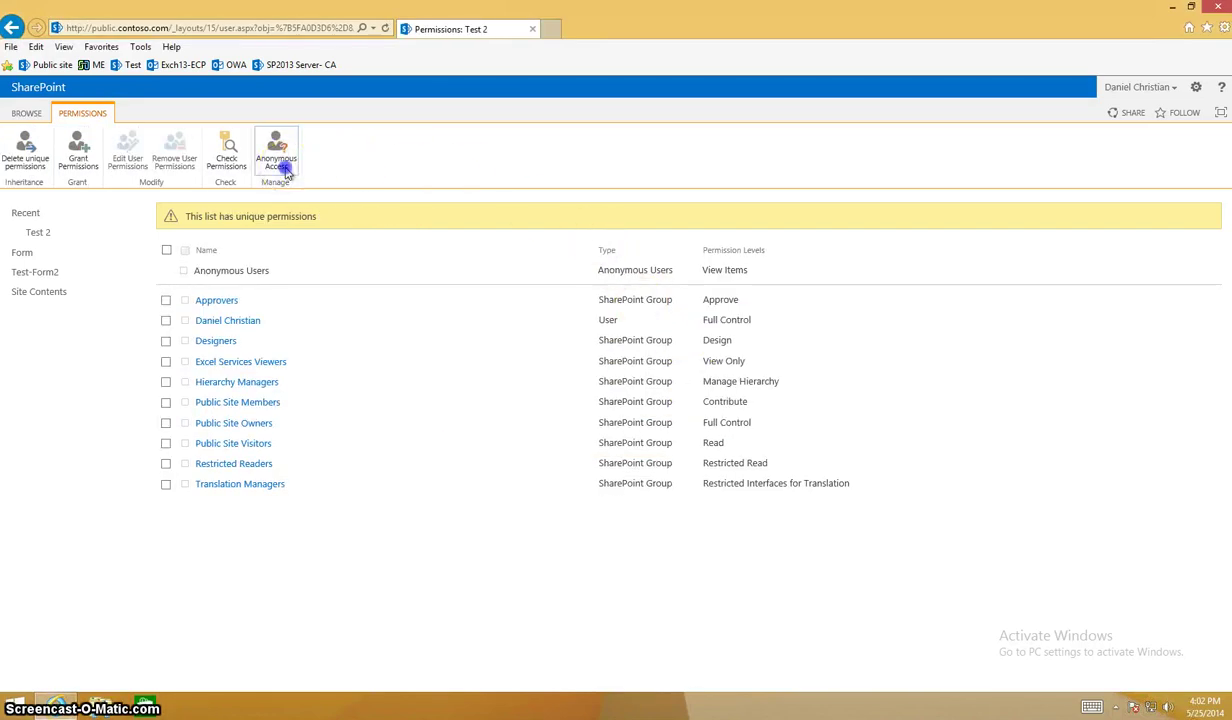
Allow anonymous users to Add Items on Test 2, then return to Site Contents.
left_click(283, 168)
left_click(605, 354)
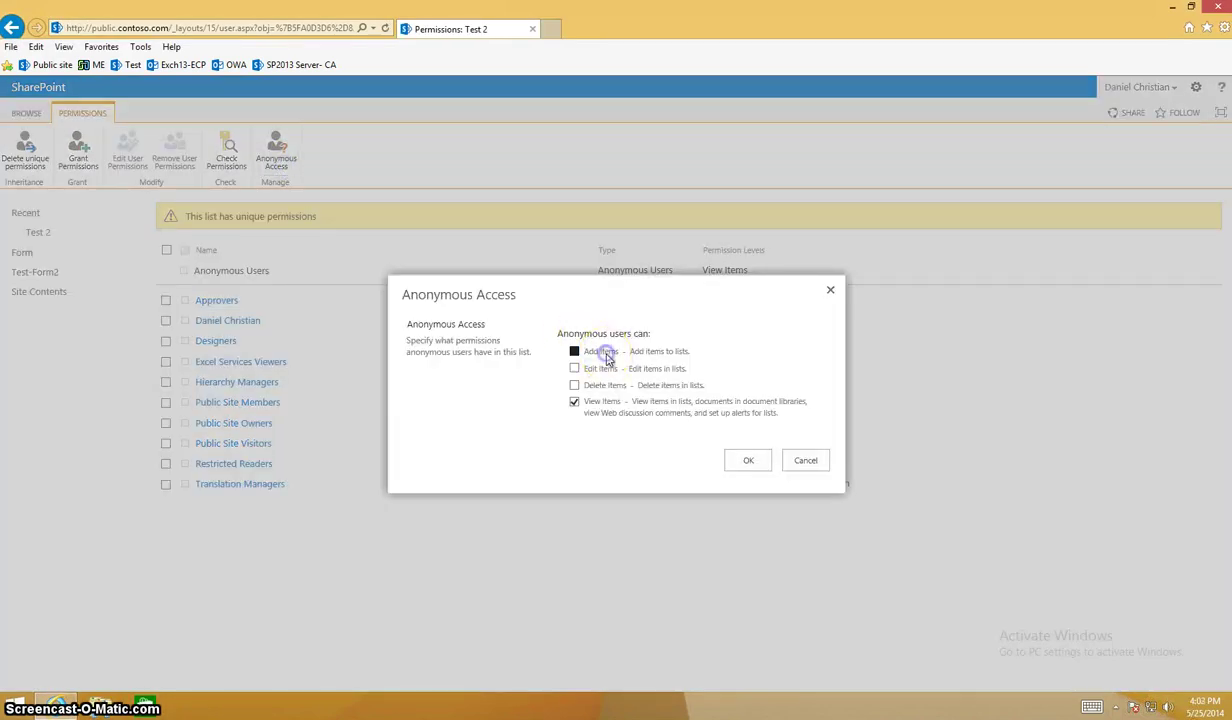
left_click(758, 462)
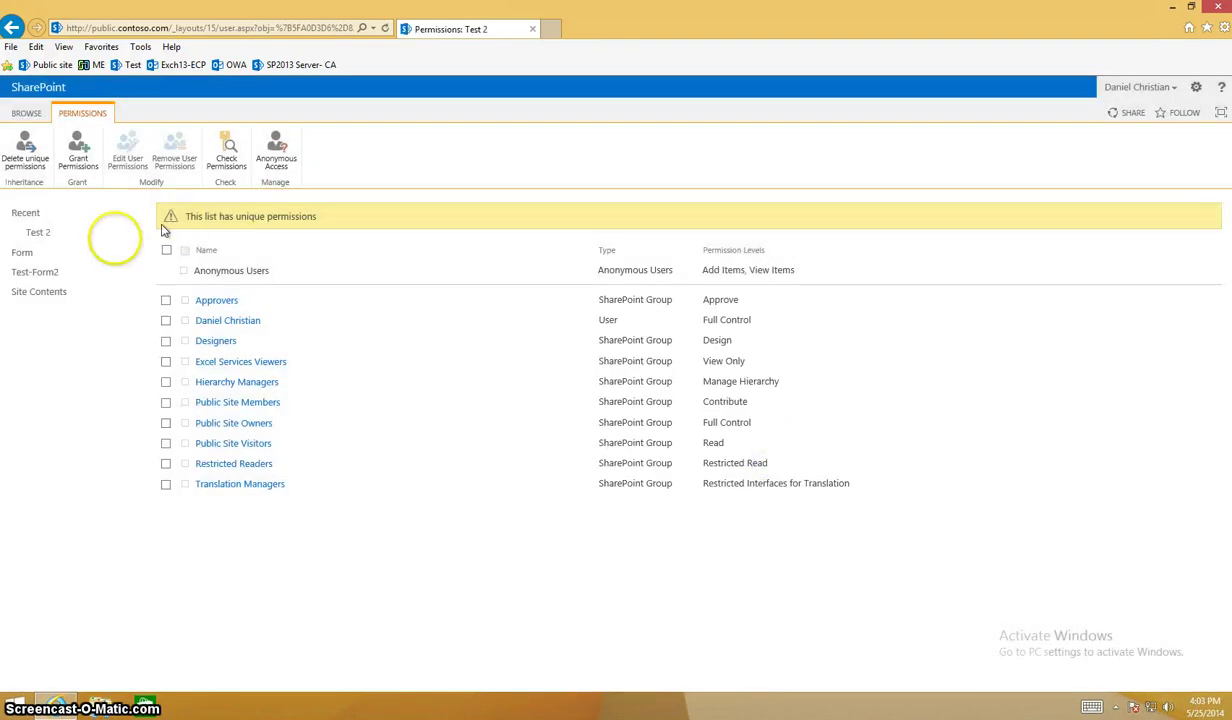
left_click(66, 291)
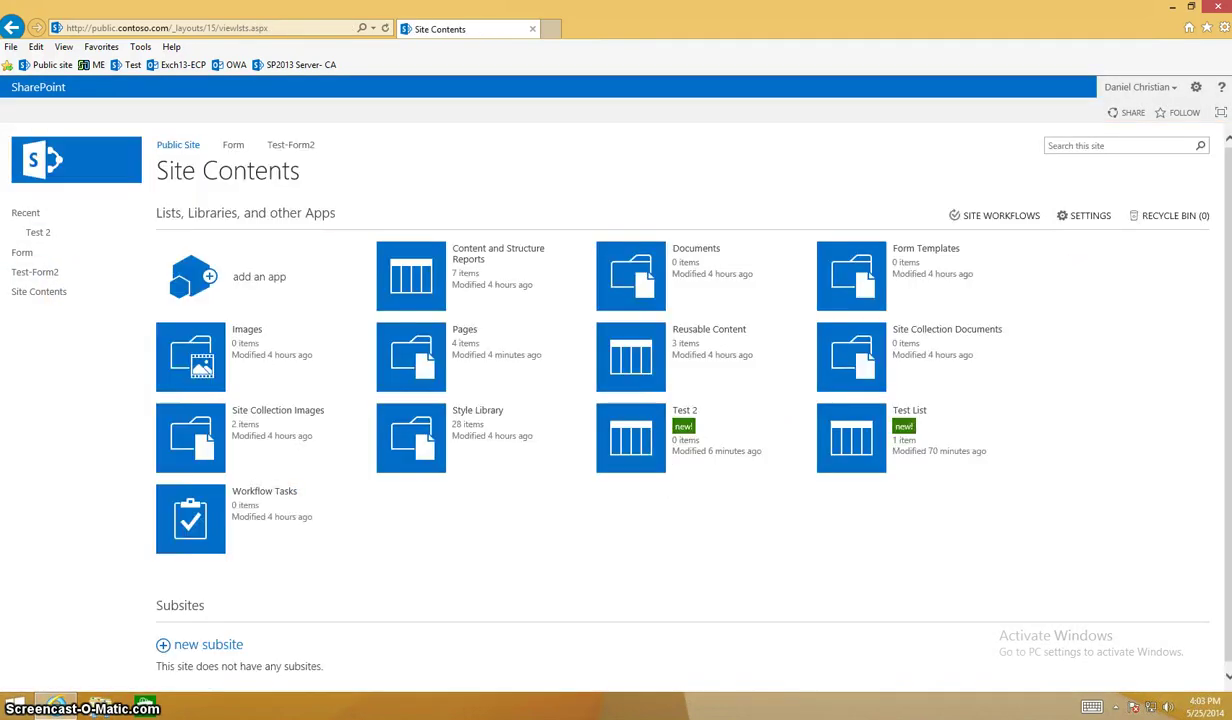
Activate Limited-access user permission lockdown mode in Site collection features and return to Test-Form2.
left_click(1195, 89)
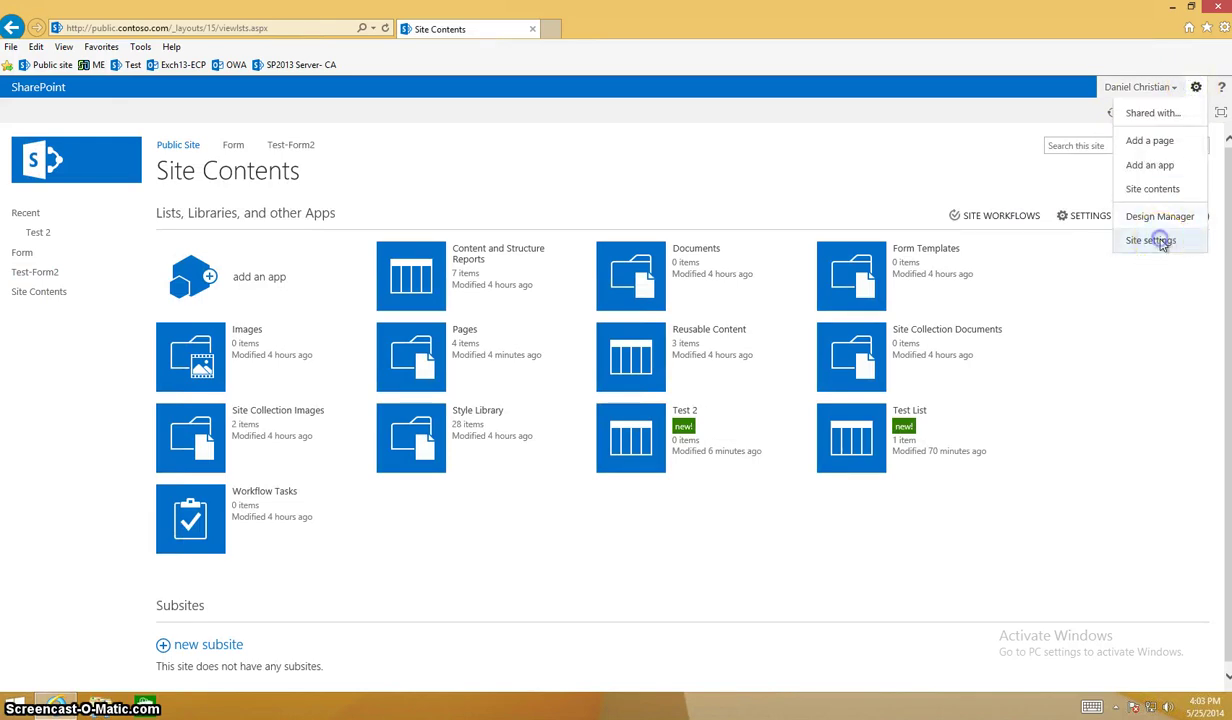
left_click(1160, 241)
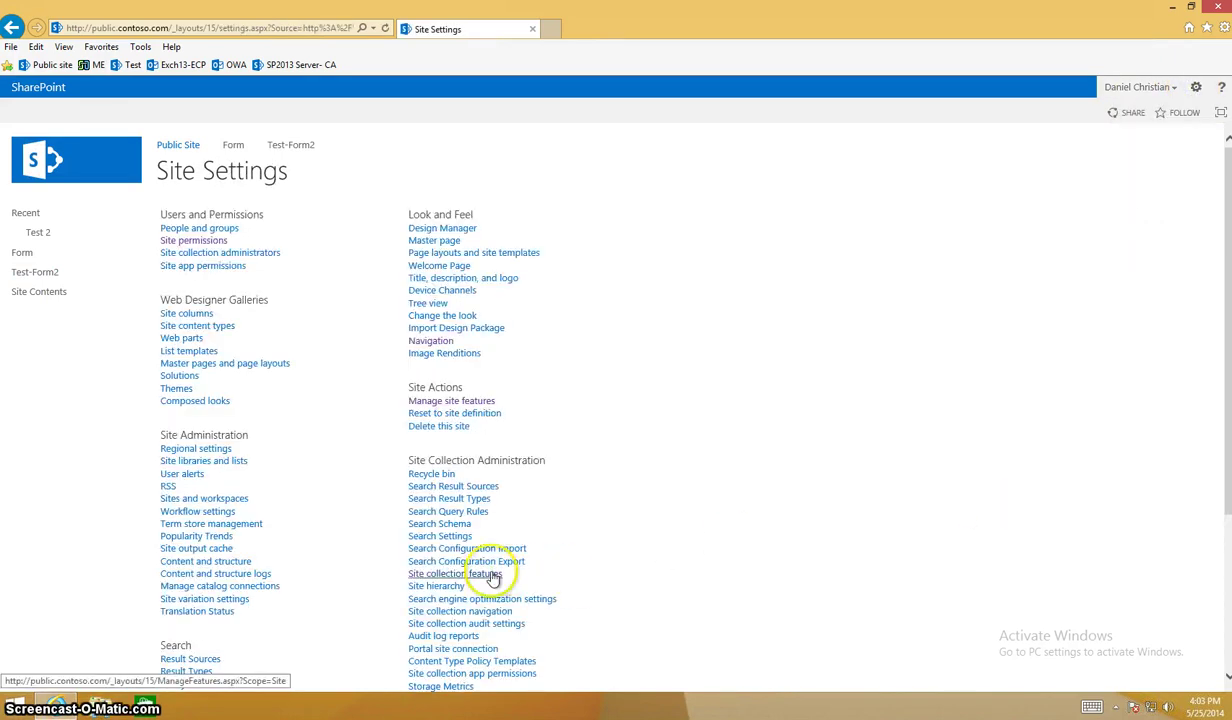
left_click(455, 573)
scroll(493, 578, "down", 4)
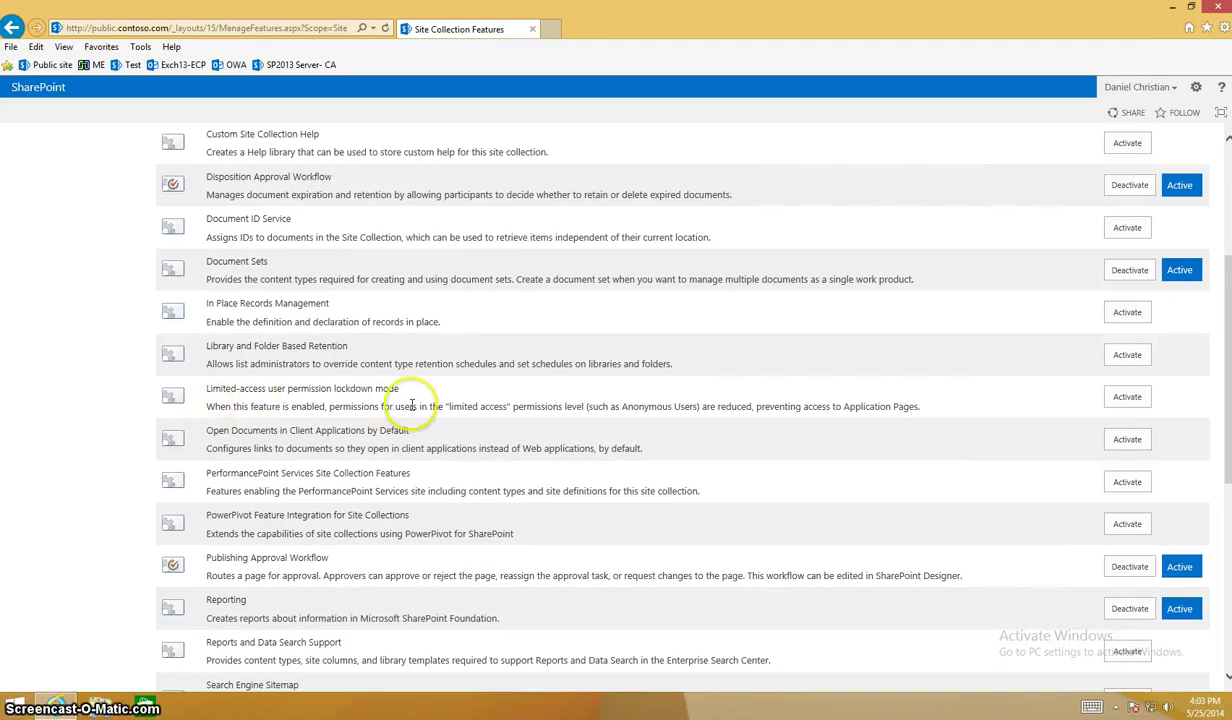
left_click(1122, 397)
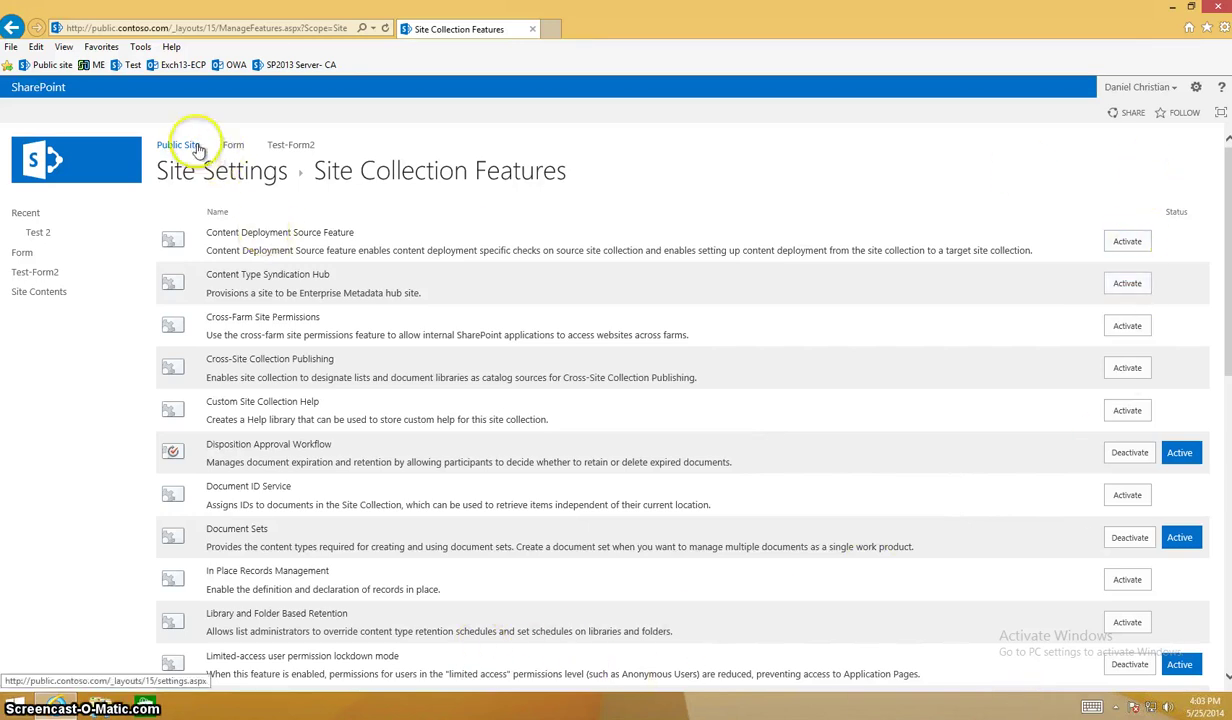
left_click(298, 144)
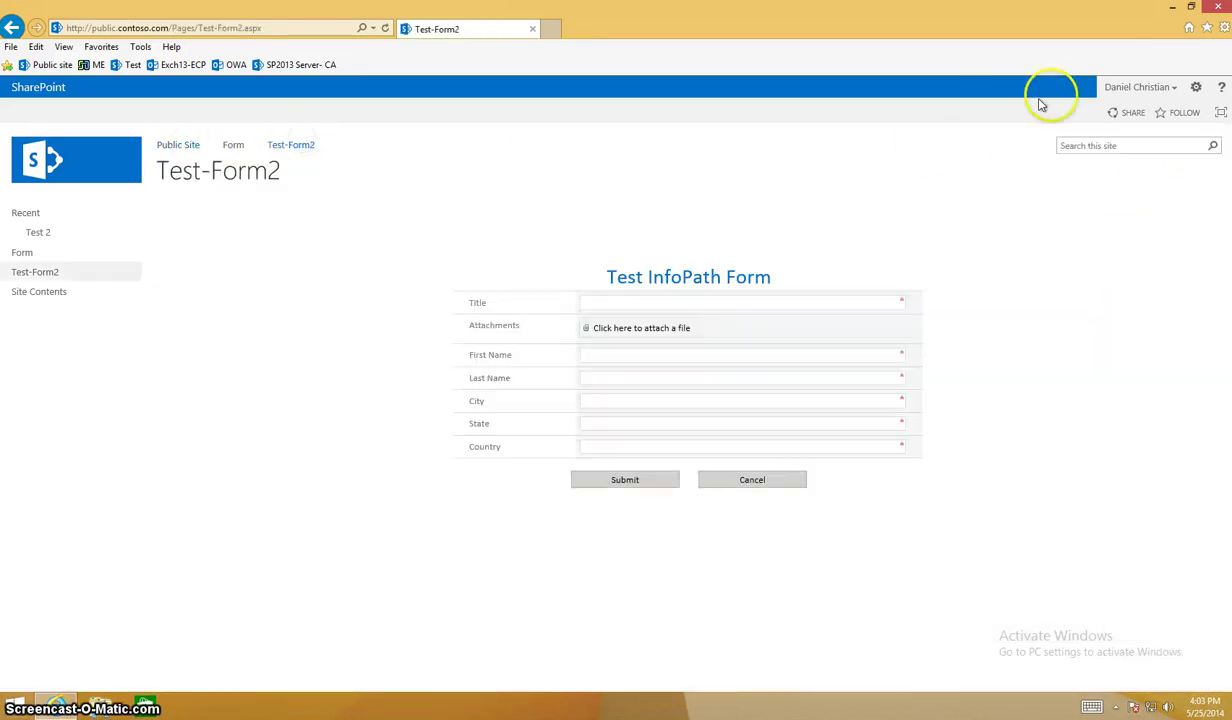
Restart Internet Explorer and open Test-Form2 as an anonymous visitor.
left_click(1211, 14)
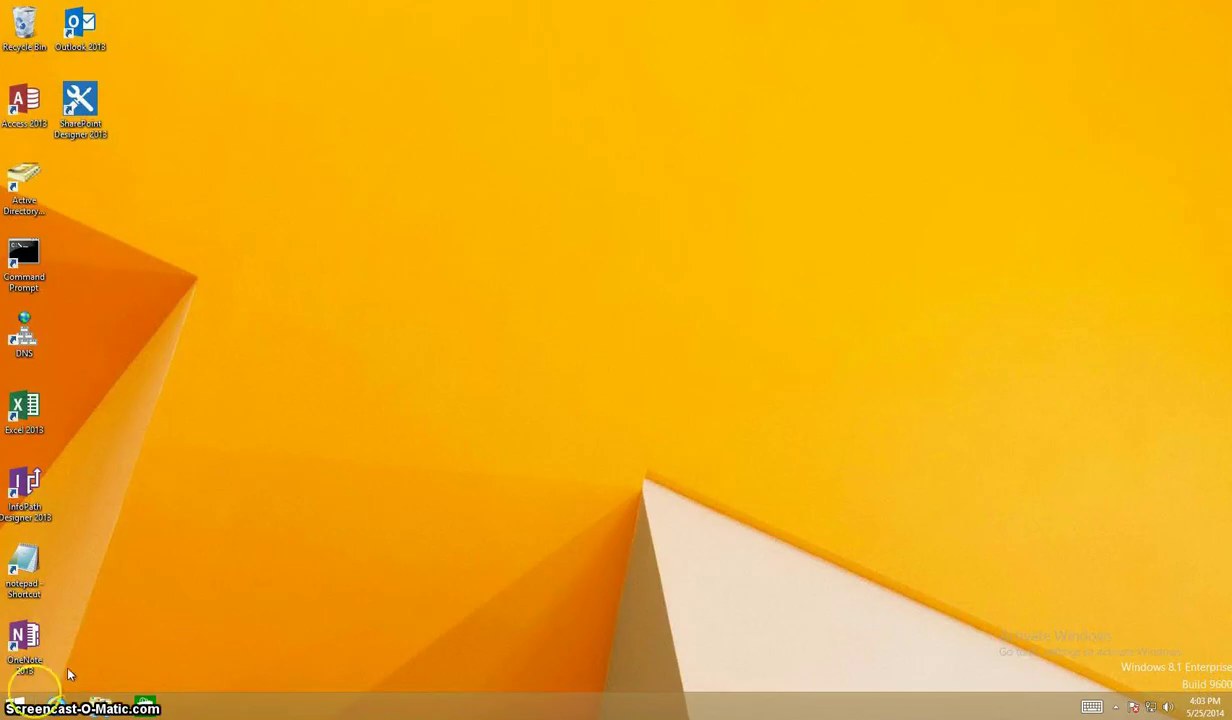
left_click(55, 705)
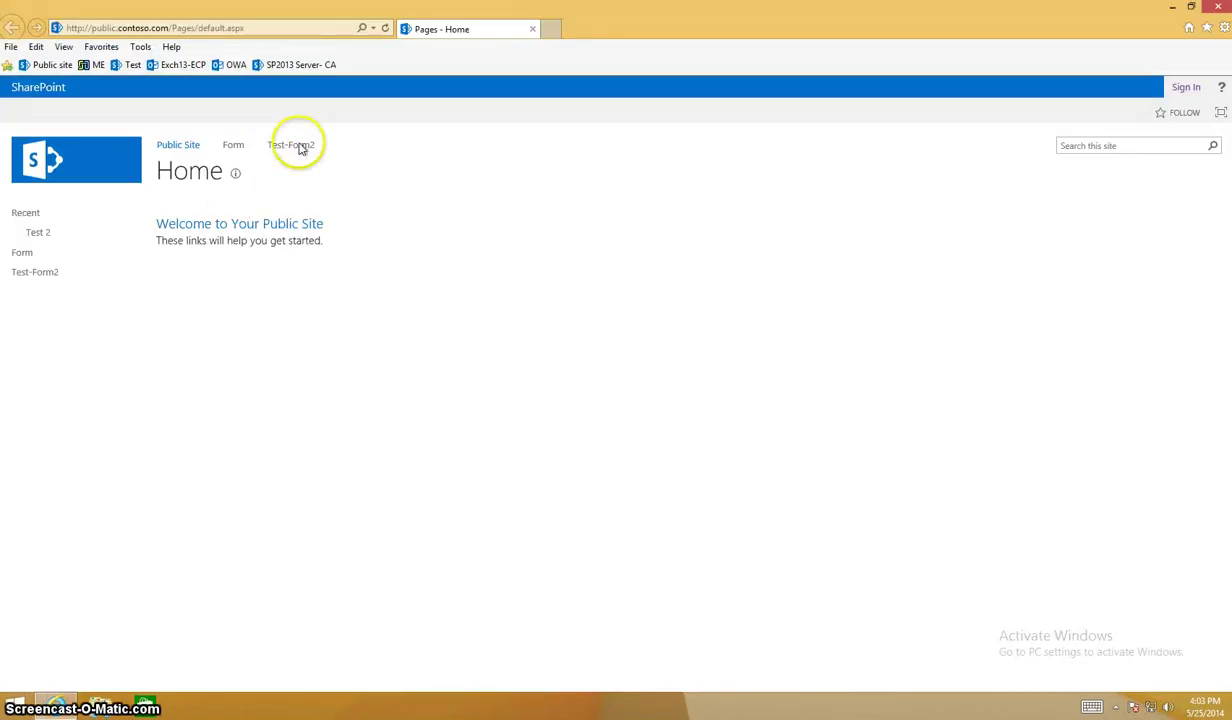
left_click(302, 146)
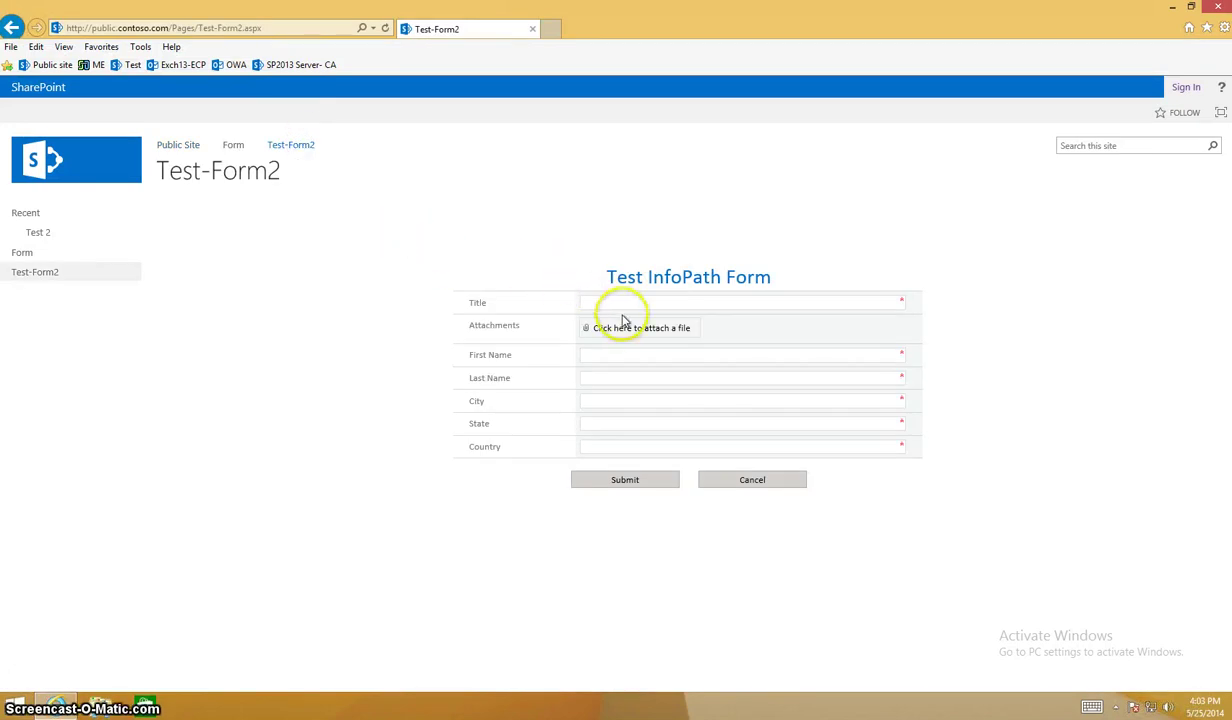
Fill in the form starting with Title 'Ca' and submit it.
left_click(626, 304)
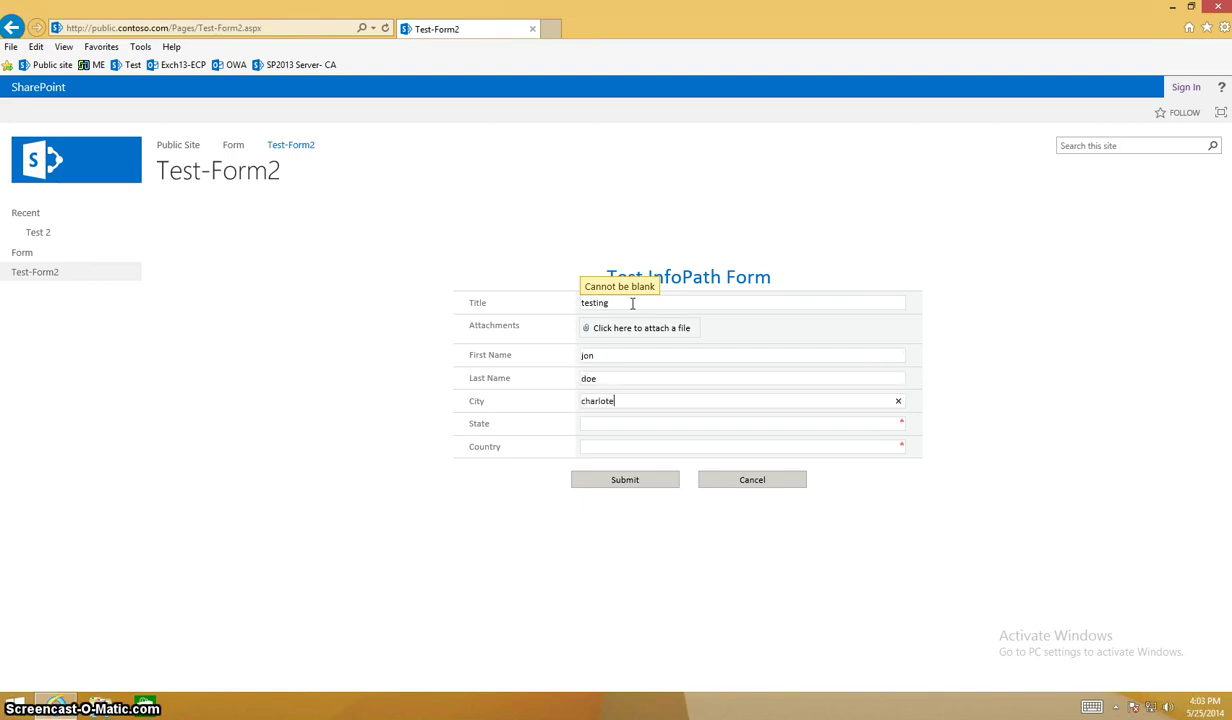
type("Carolina")
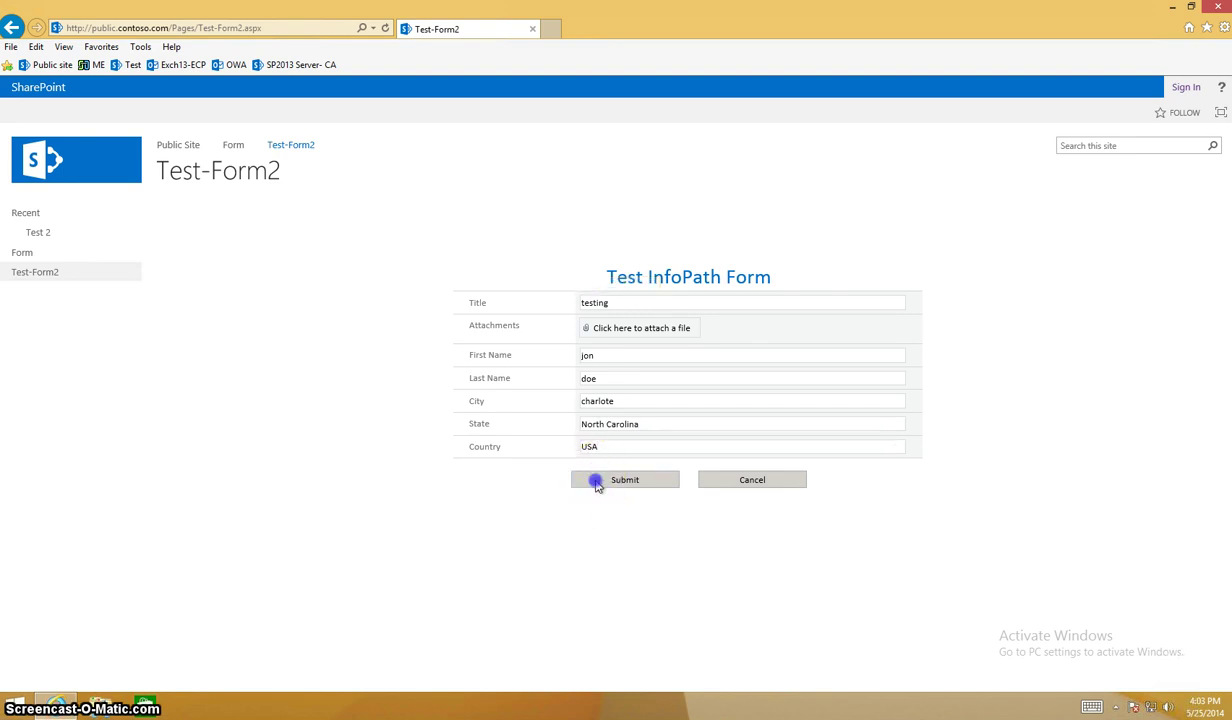
left_click(597, 486)
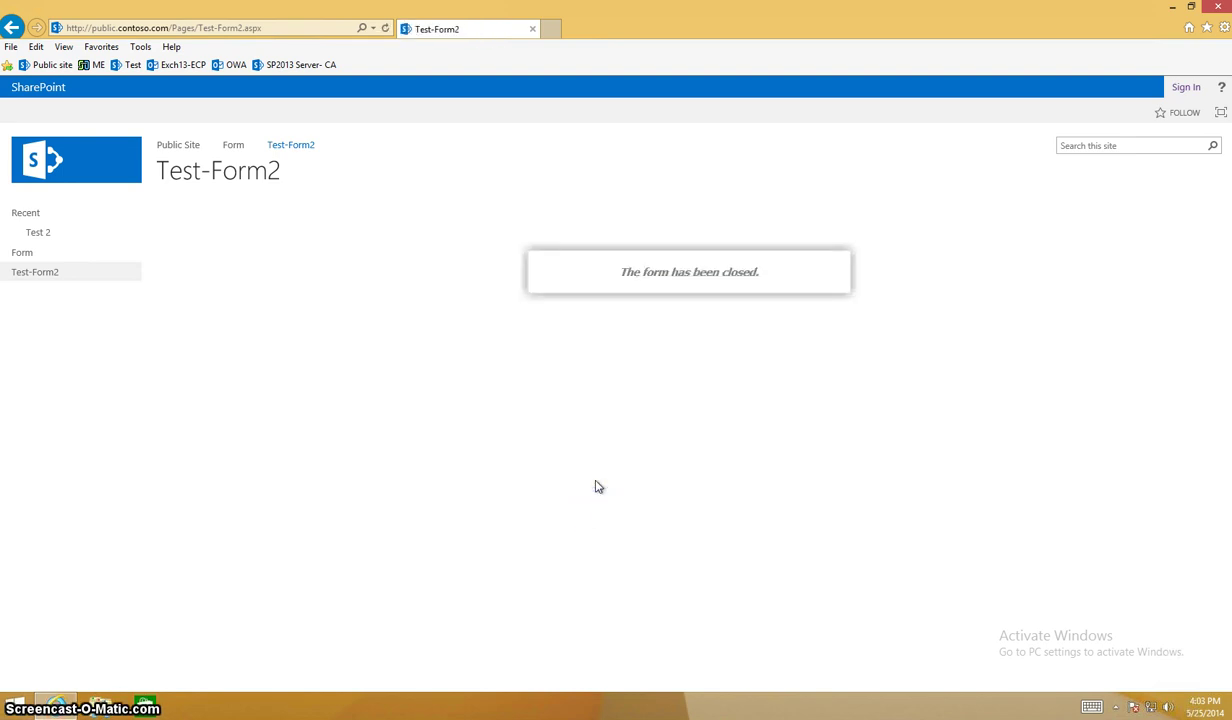
Navigate the browser to the site's /_layouts/settings.aspx address.
left_click(268, 35)
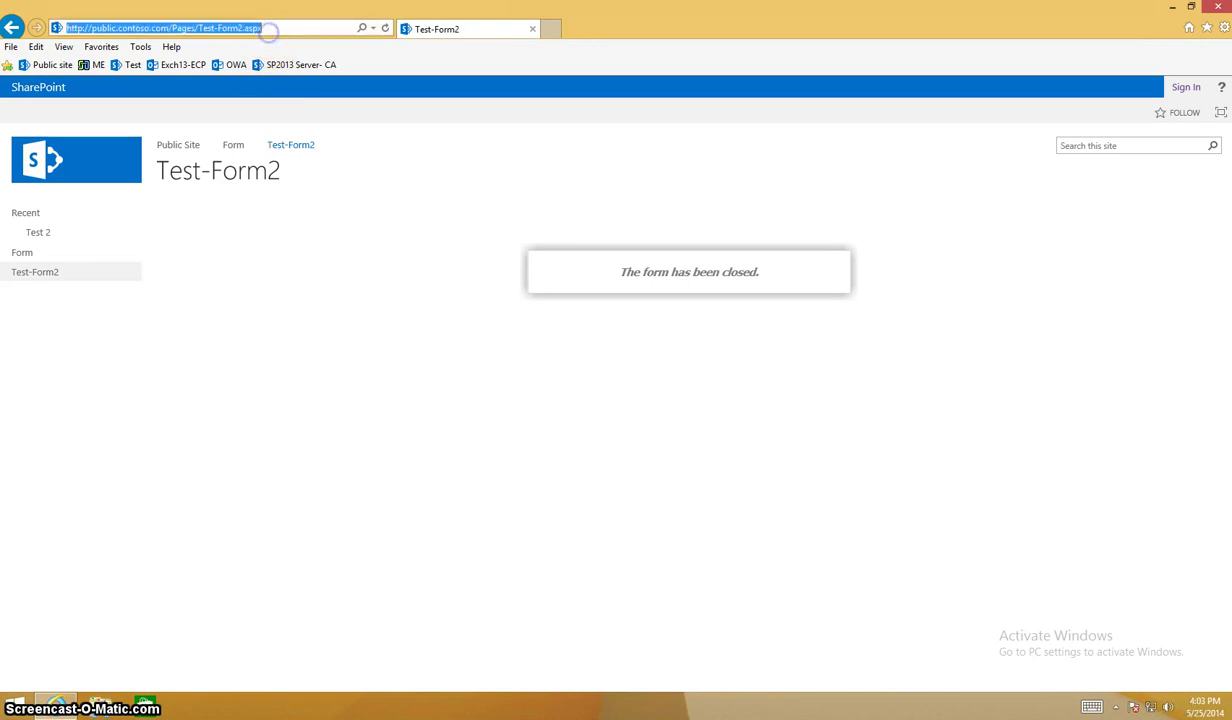
left_click(269, 31)
key("BackSpace")
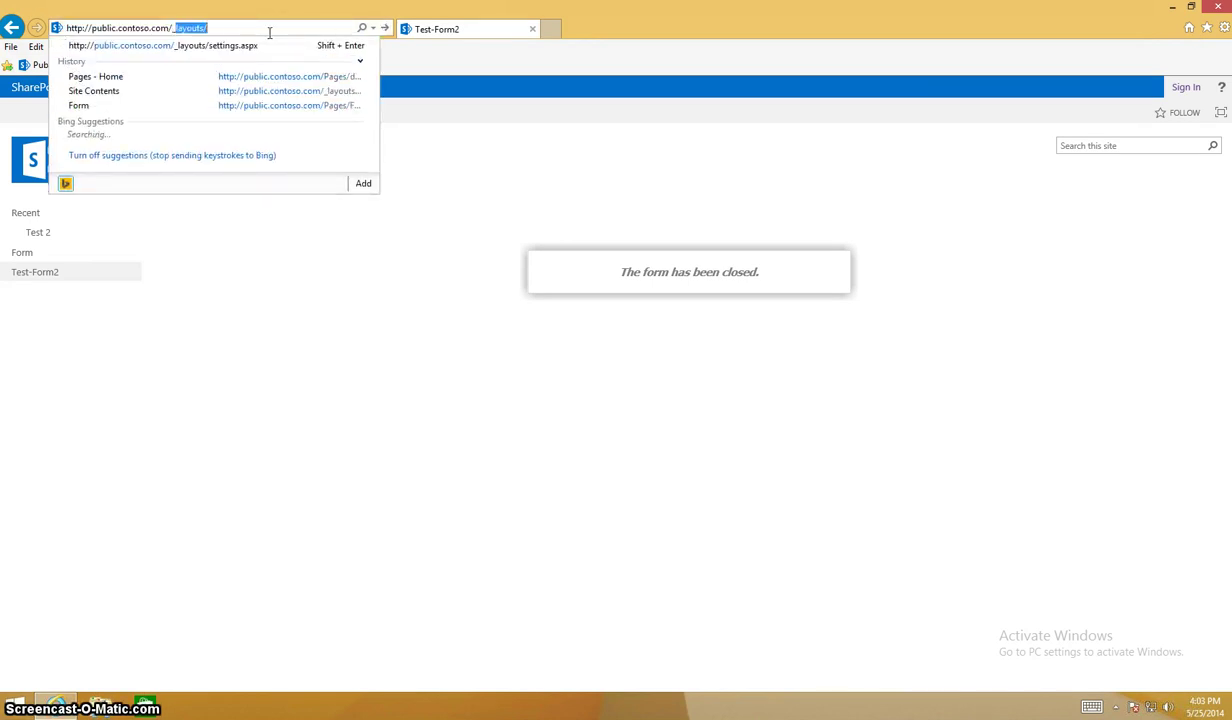
key("Down")
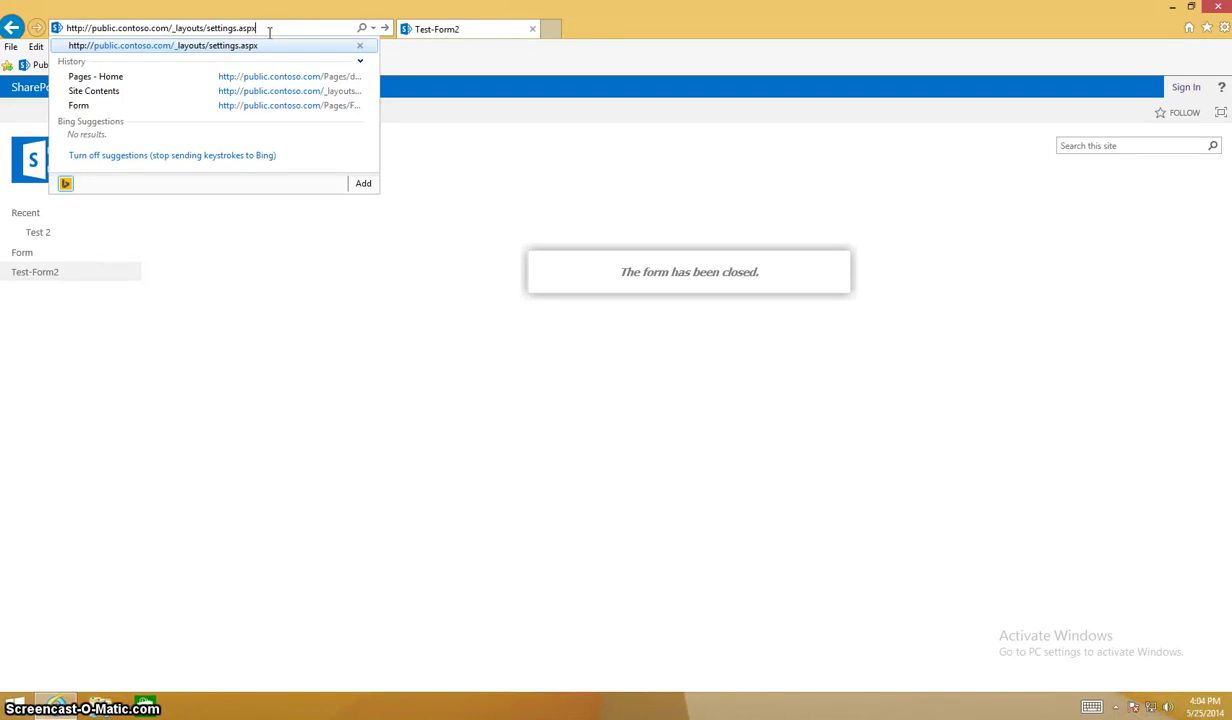
key("Return")
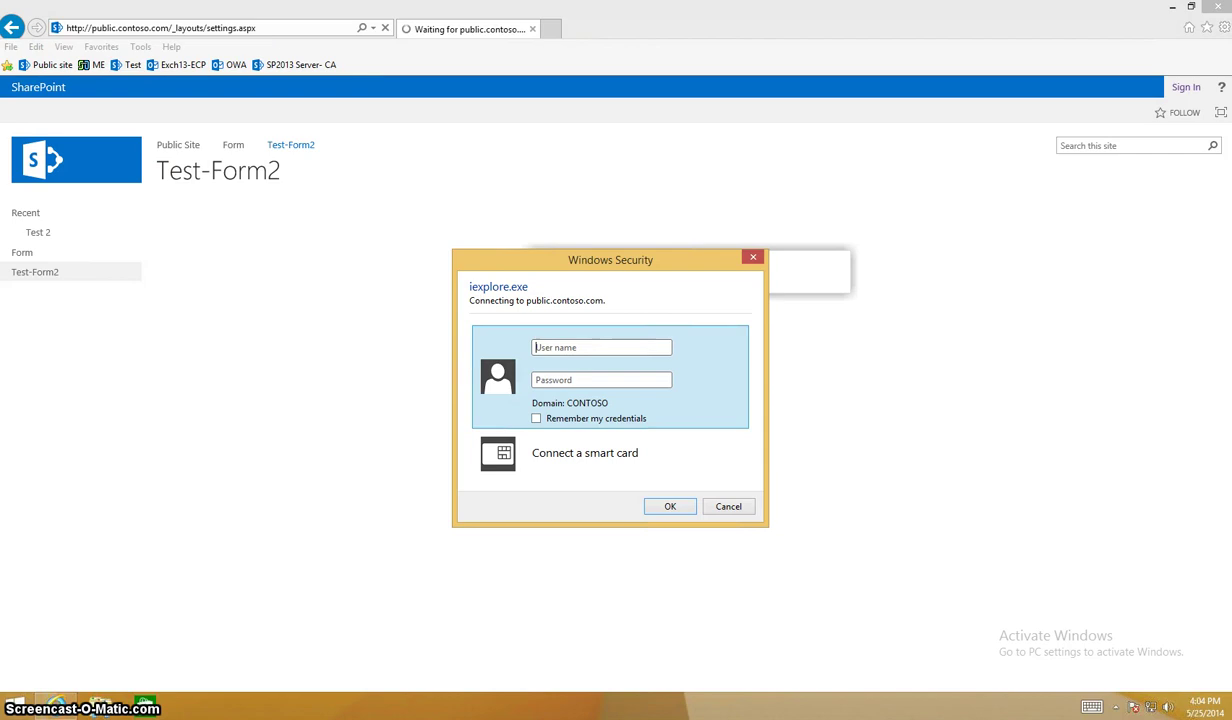
Sign in through Windows Security with the account's user name and password.
key("Tab")
type("••••••••")
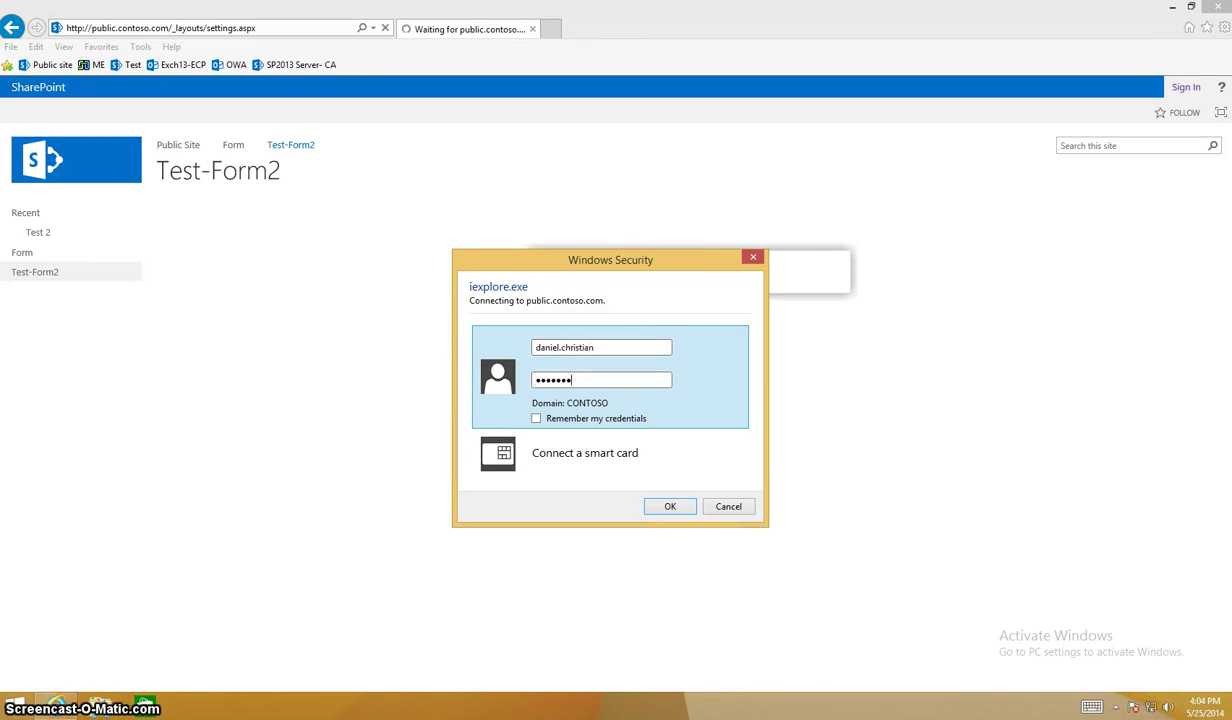
key("Return")
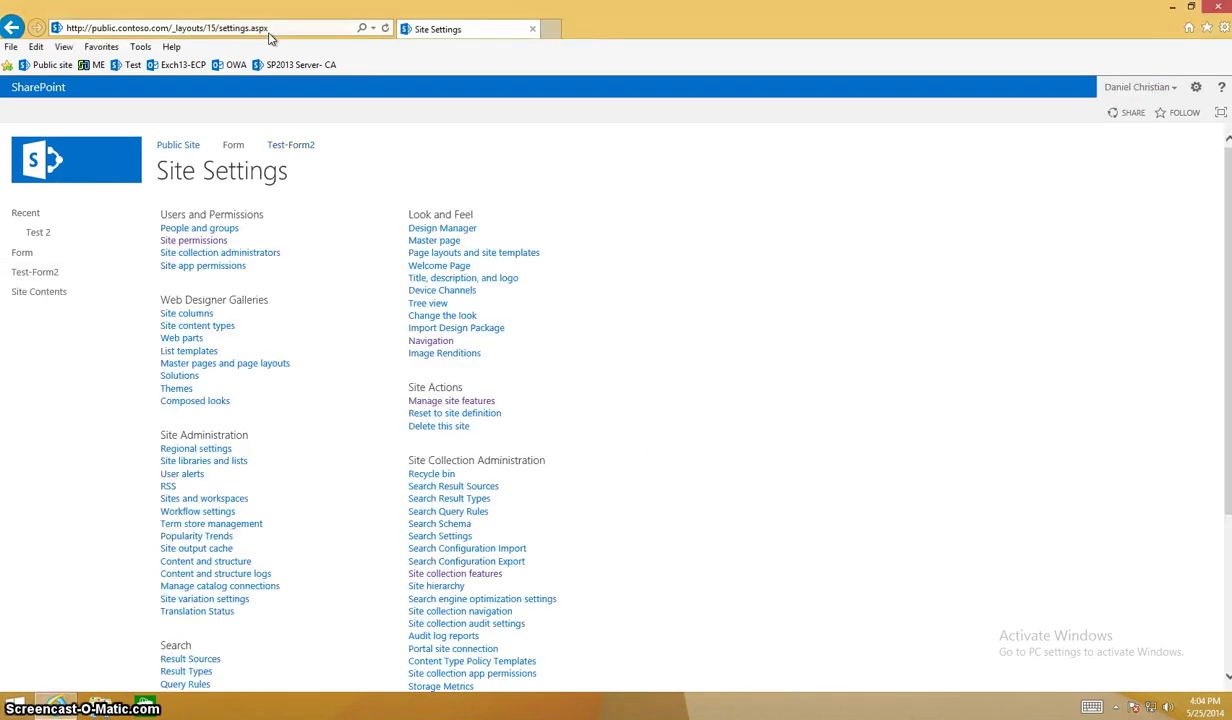